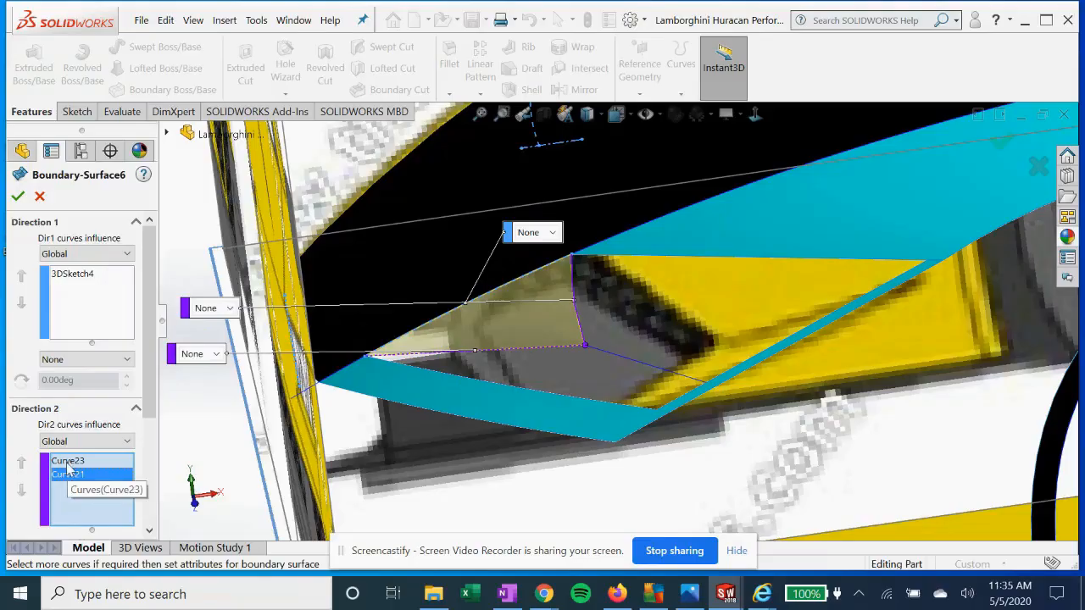
Check Curve23 among the Direction 2 curves of Boundary-Surface6 and accept the boundary surface definition.
{"action": "left_click", "coordinate": [69, 463]}
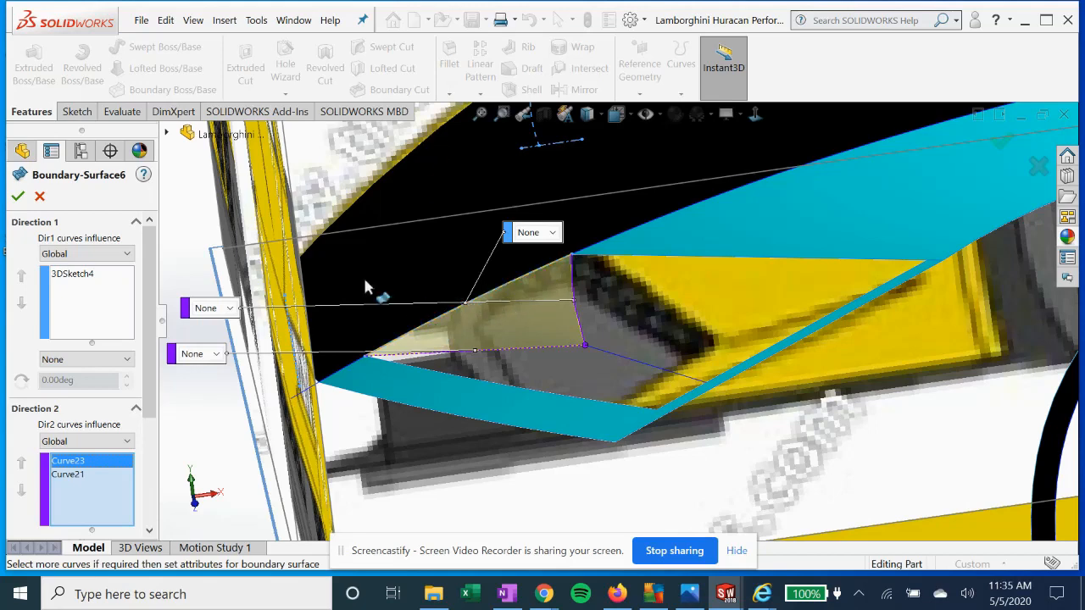
{"action": "left_click", "coordinate": [18, 198]}
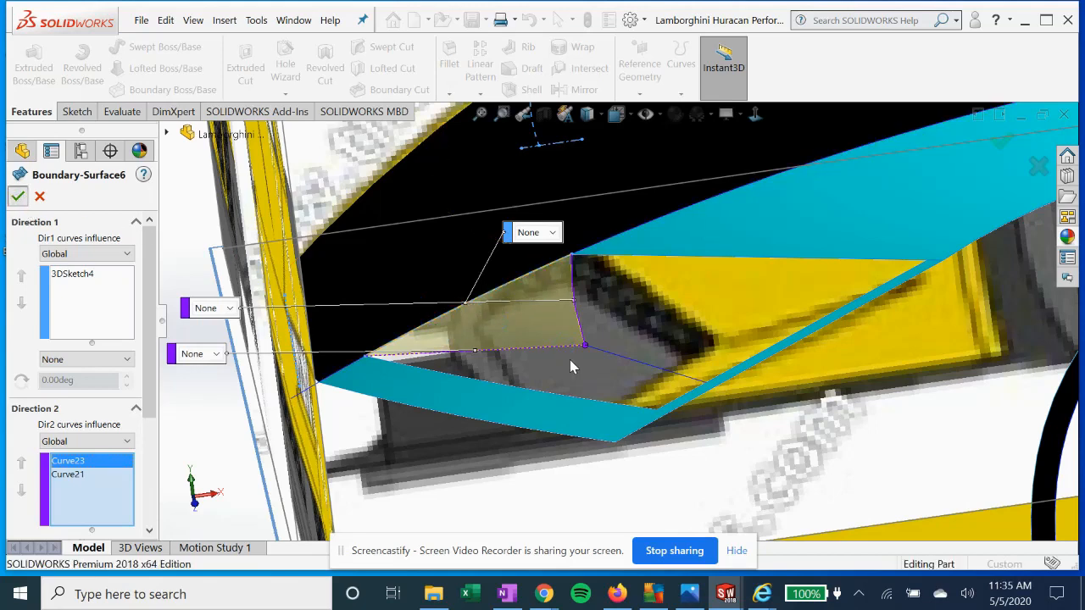
{"action": "scroll", "coordinate": [560, 386], "scroll_direction": "up", "scroll_amount": 2}
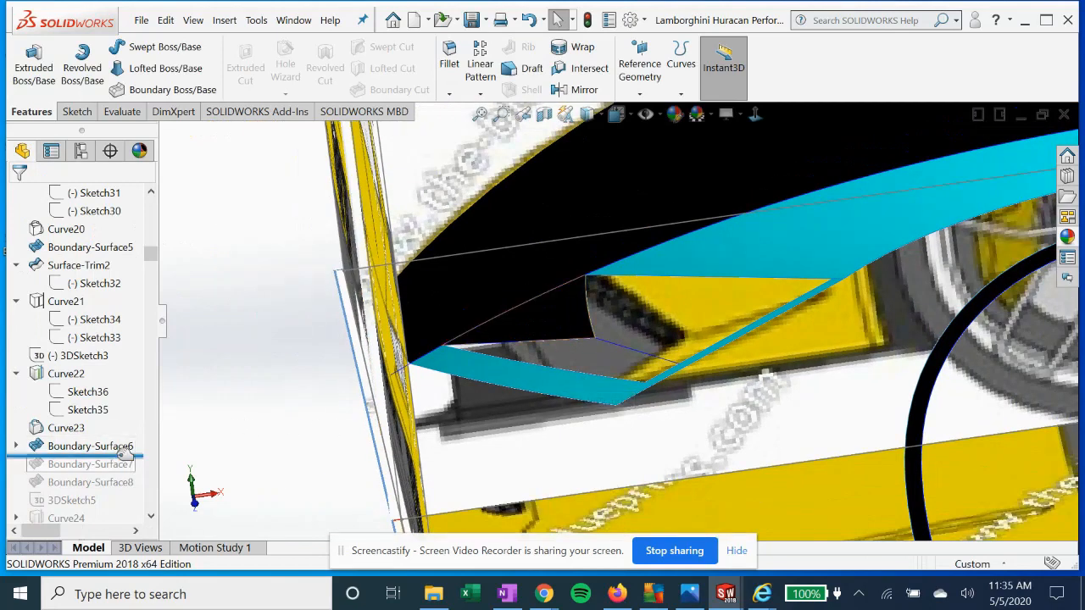
Roll the feature history forward to include Boundary-Surface7 and Boundary-Surface8, and highlight Boundary-Surface8 on the headlight area.
{"action": "left_click_drag", "start_coordinate": [122, 458], "coordinate": [129, 472]}
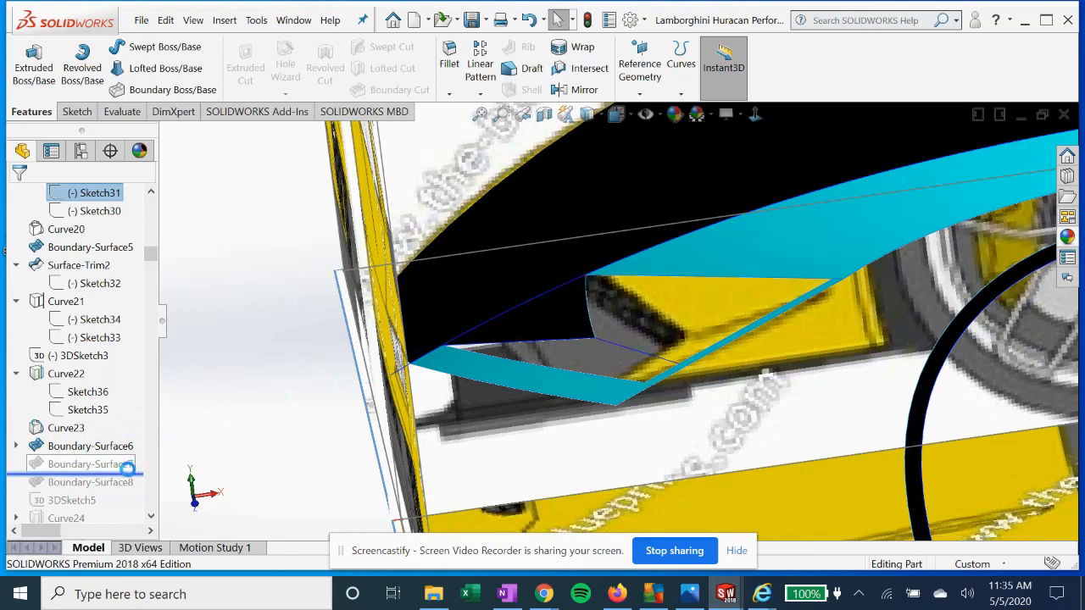
{"action": "left_click_drag", "start_coordinate": [136, 477], "coordinate": [125, 491]}
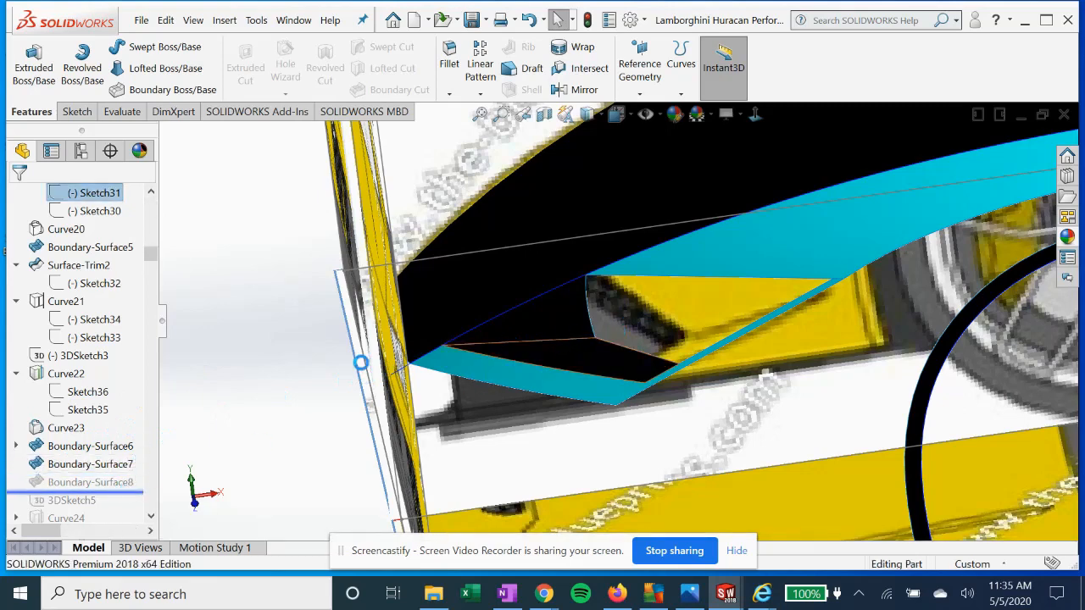
{"action": "left_click", "coordinate": [90, 483]}
{"action": "middle_click_drag", "start_coordinate": [603, 290], "coordinate": [642, 300]}
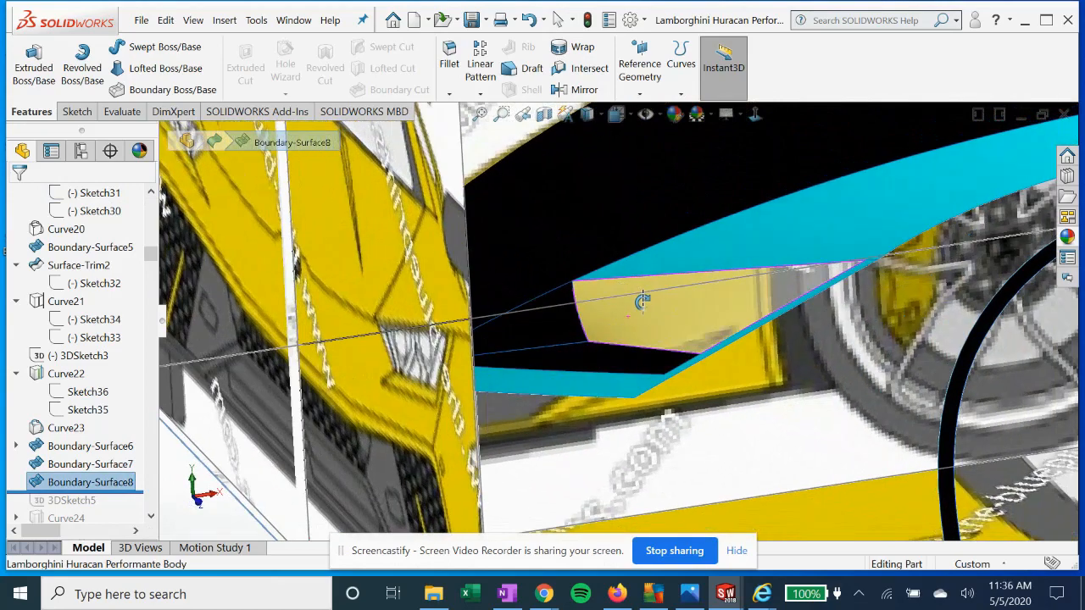
{"action": "scroll", "coordinate": [634, 332], "scroll_direction": "up", "scroll_amount": 2}
{"action": "scroll", "coordinate": [640, 336], "scroll_direction": "down", "scroll_amount": 1}
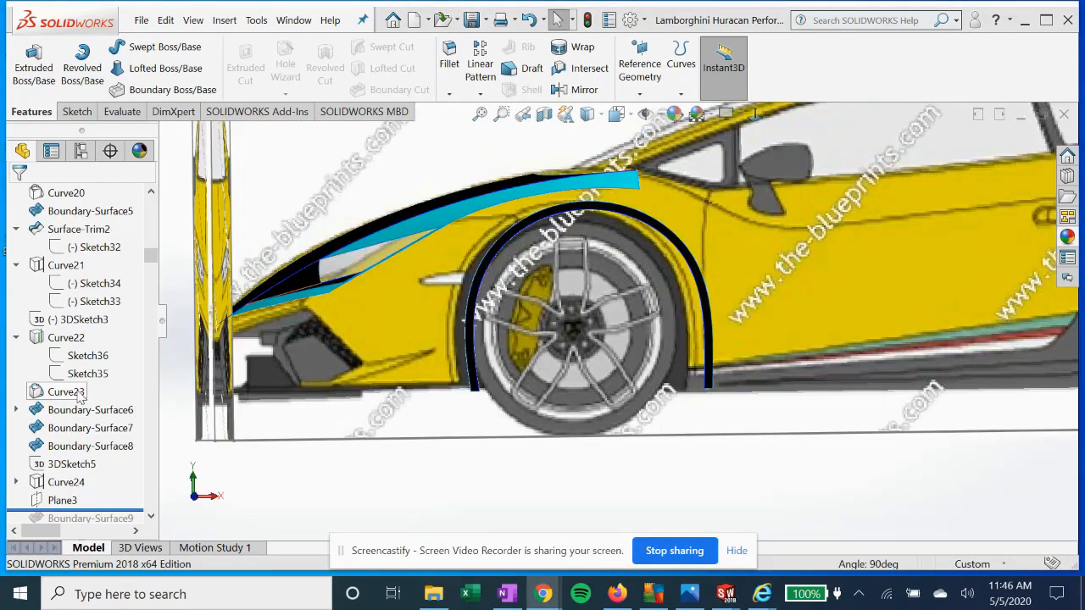
Open 3DSketch5 for editing and examine it near the front wheel arch in a normal view and at an angle.
{"action": "scroll", "coordinate": [95, 407], "scroll_direction": "down", "scroll_amount": 1}
{"action": "left_click", "coordinate": [95, 414]}
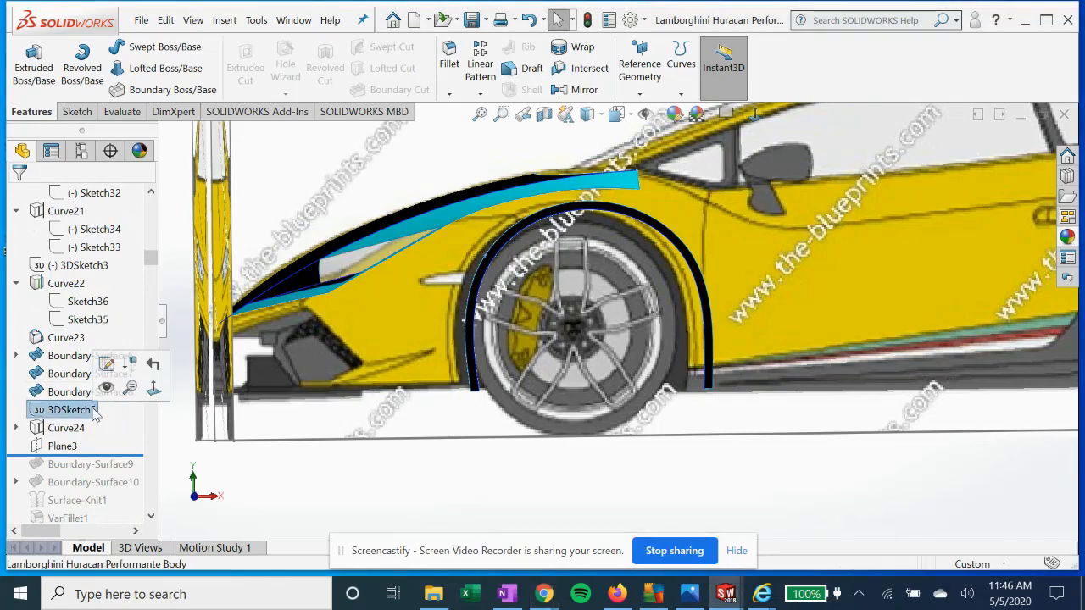
{"action": "scroll", "coordinate": [495, 258], "scroll_direction": "down", "scroll_amount": 1}
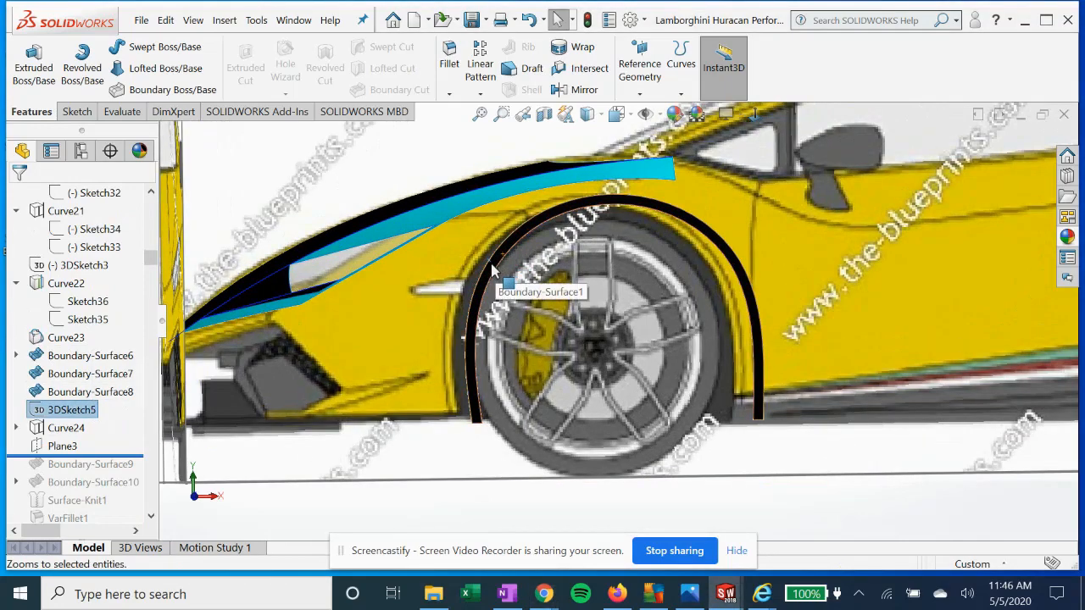
{"action": "right_click", "coordinate": [77, 413]}
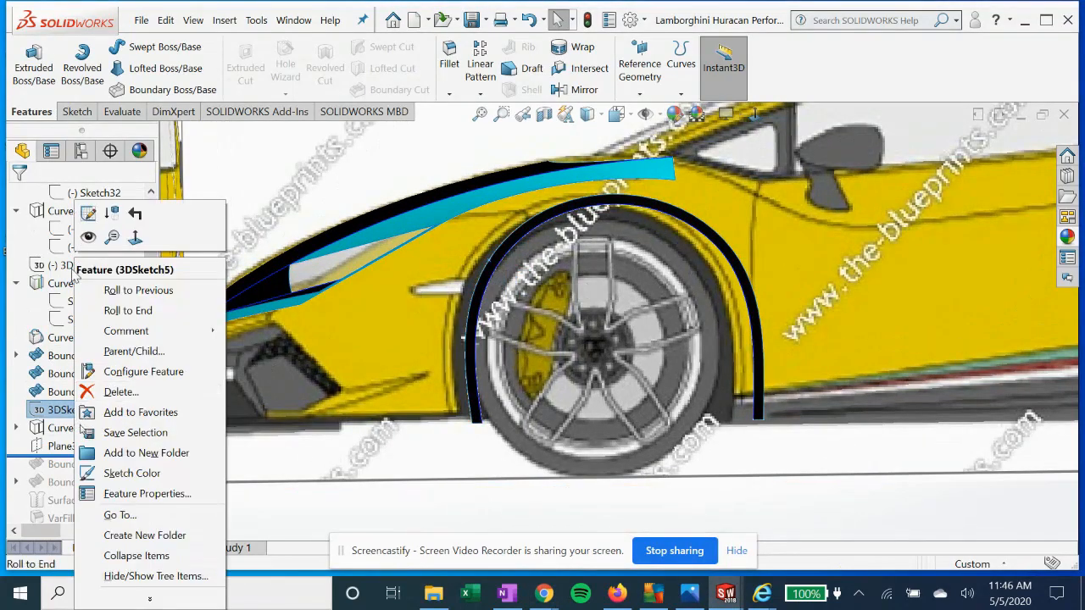
{"action": "left_click", "coordinate": [87, 213]}
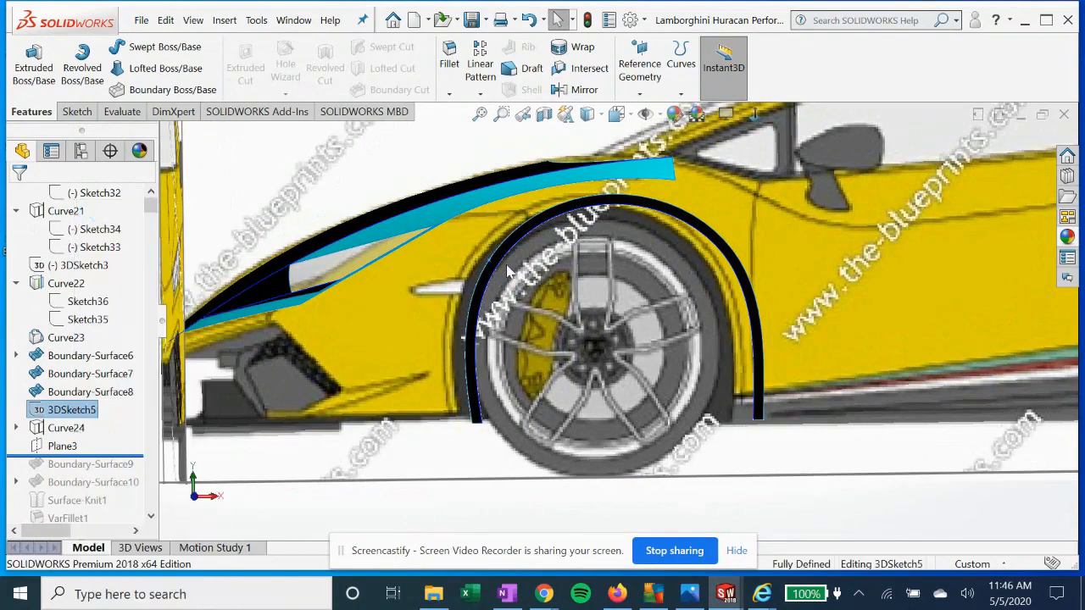
{"action": "left_click", "coordinate": [754, 113]}
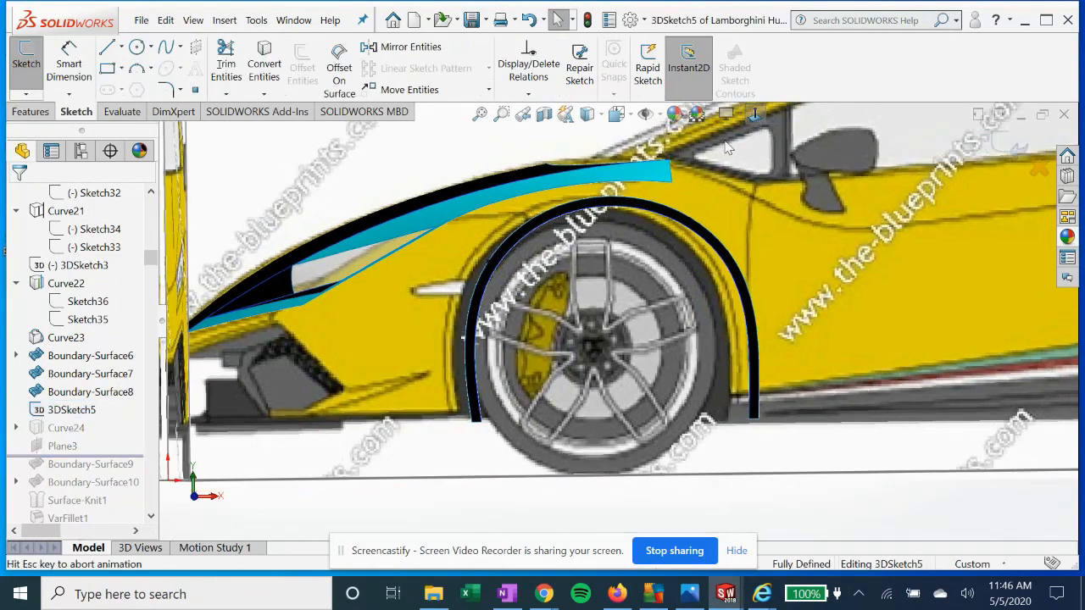
{"action": "scroll", "coordinate": [449, 339], "scroll_direction": "down", "scroll_amount": 5}
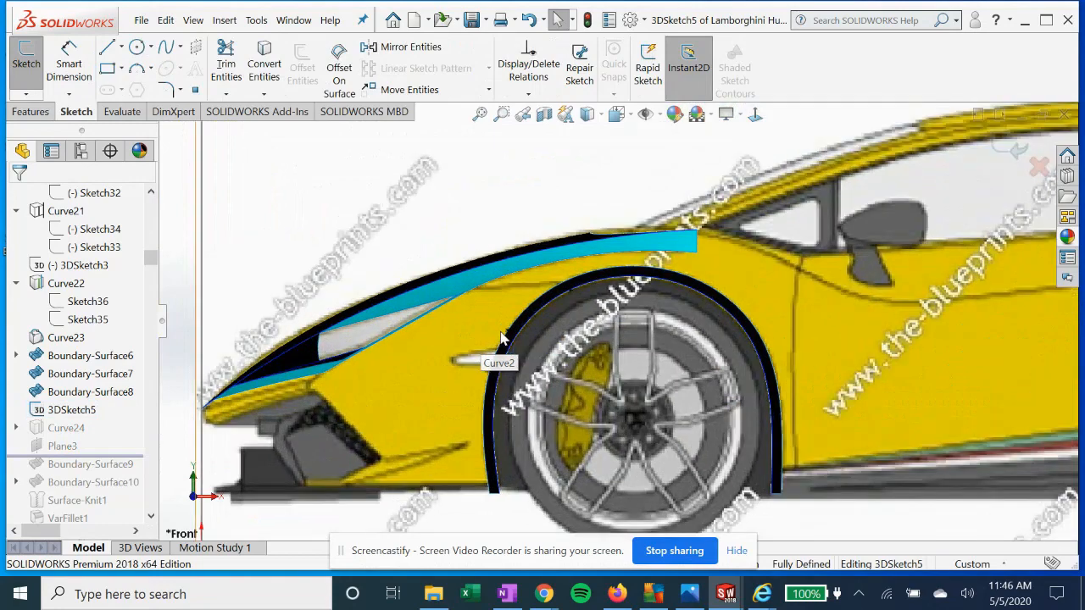
{"action": "middle_click_drag", "start_coordinate": [507, 332], "coordinate": [510, 330]}
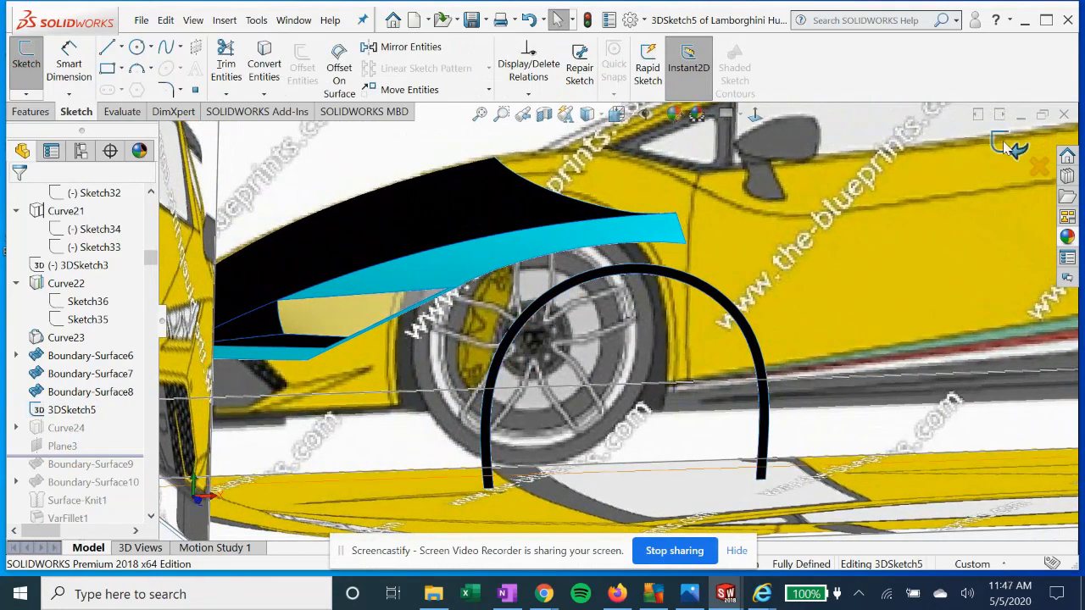
Expand Curve24, open its Sketch37 for editing, and examine the spline along the front bumper in a view normal to the sketch.
{"action": "left_click", "coordinate": [70, 434]}
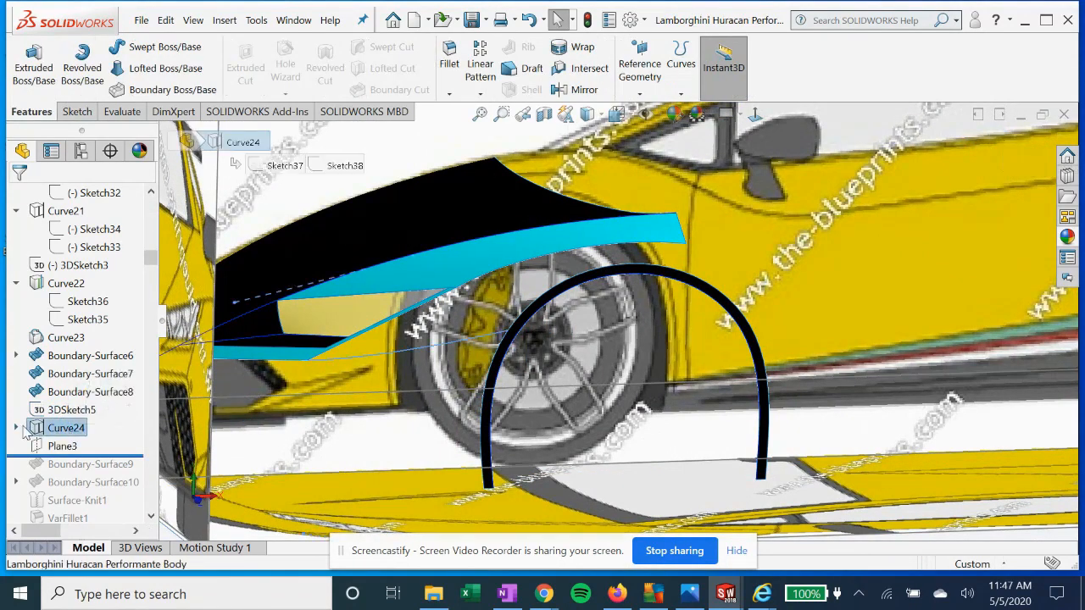
{"action": "left_click", "coordinate": [16, 428]}
{"action": "left_click", "coordinate": [93, 447]}
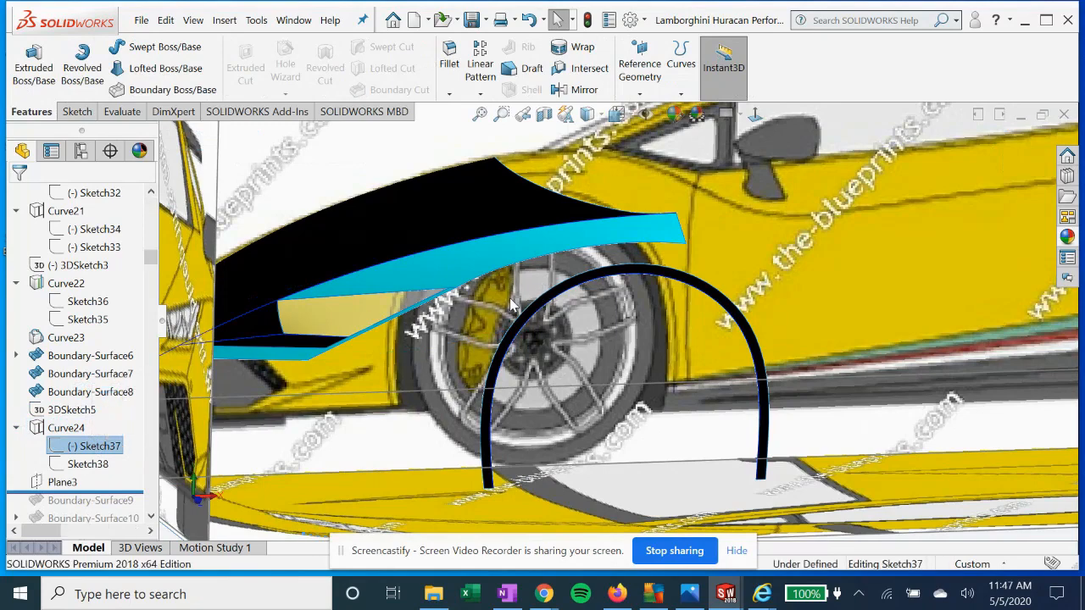
{"action": "left_click", "coordinate": [755, 113]}
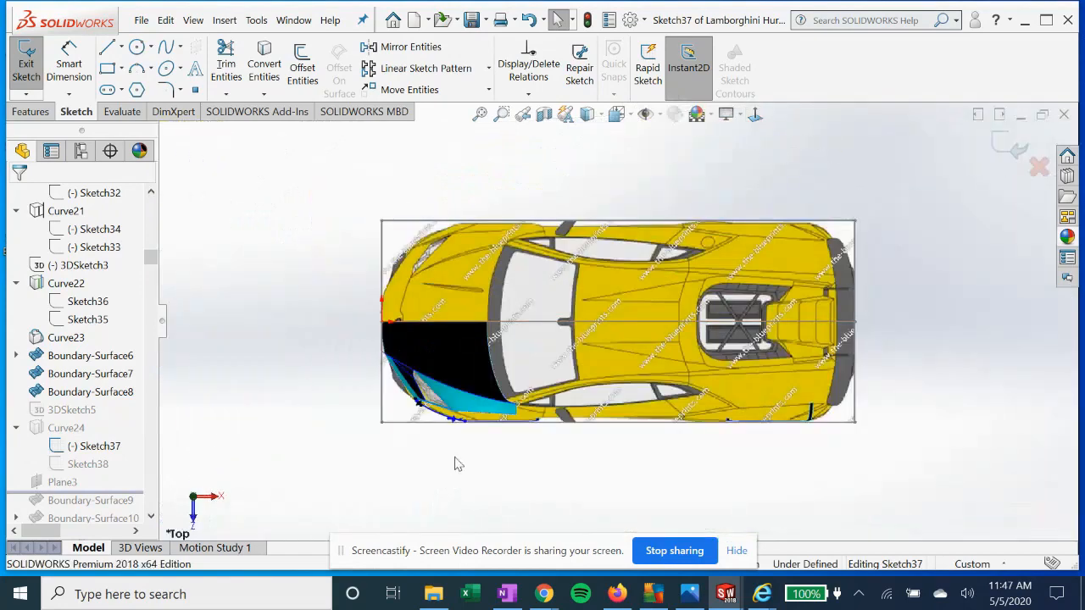
{"action": "scroll", "coordinate": [547, 432], "scroll_direction": "down", "scroll_amount": 5}
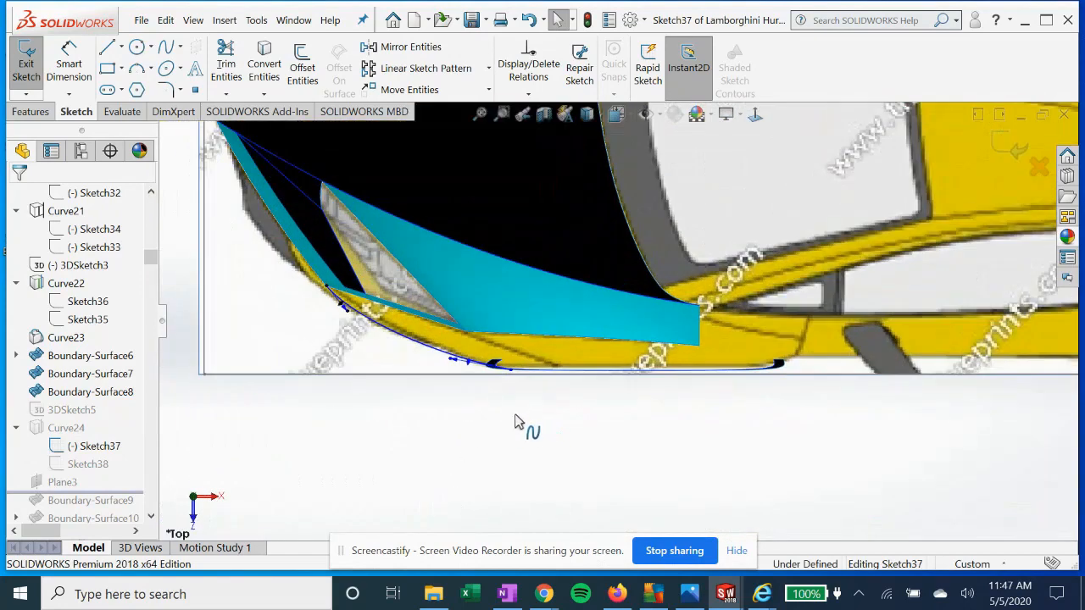
{"action": "scroll", "coordinate": [353, 324], "scroll_direction": "down", "scroll_amount": 1}
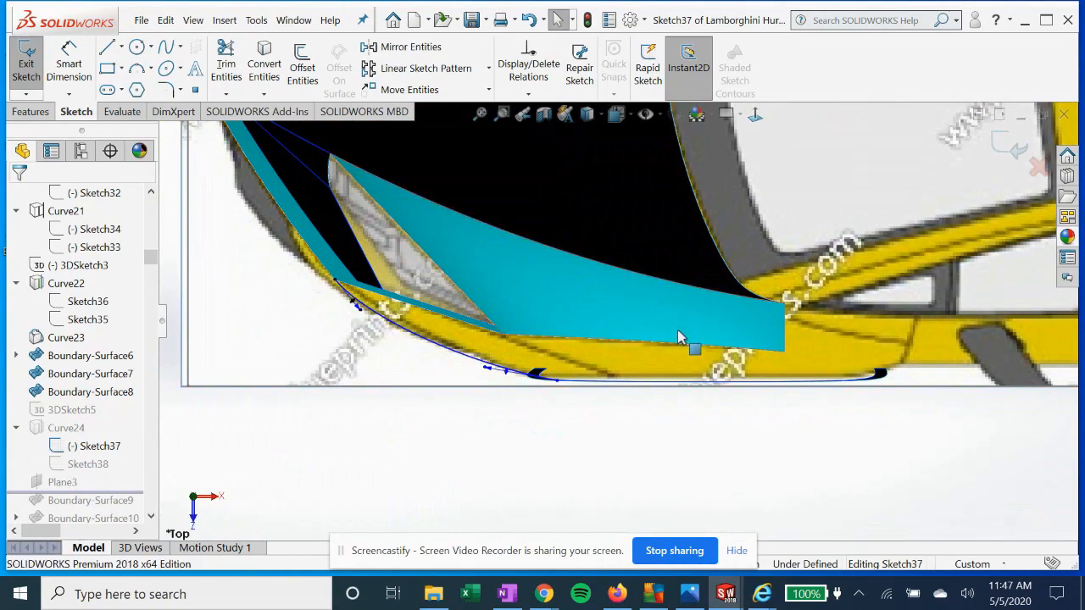
{"action": "middle_click_drag", "start_coordinate": [688, 341], "coordinate": [472, 447]}
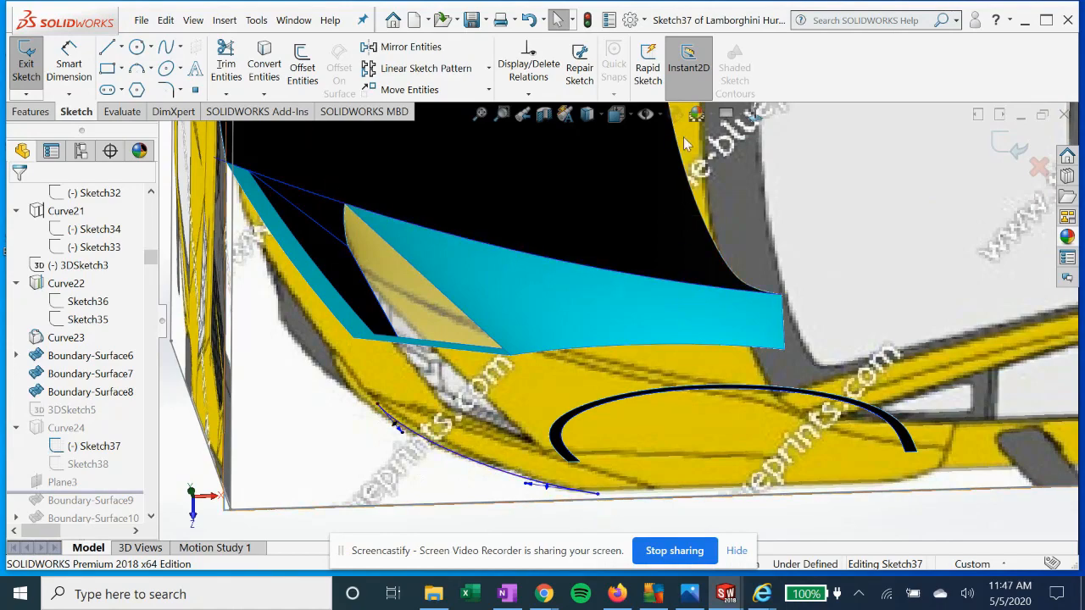
{"action": "left_click", "coordinate": [756, 117]}
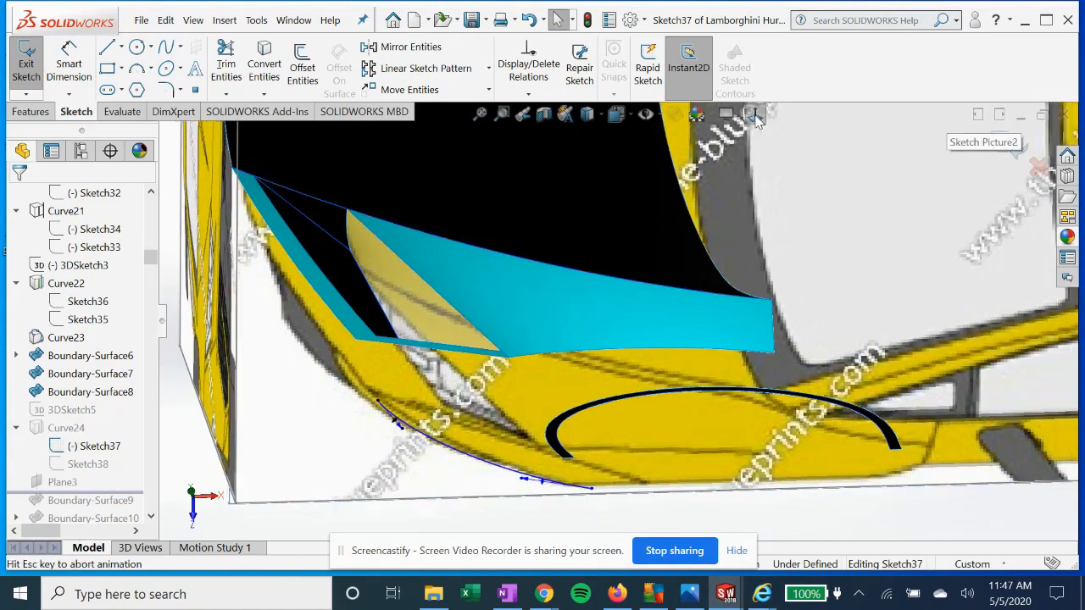
{"action": "scroll", "coordinate": [577, 428], "scroll_direction": "down", "scroll_amount": 8}
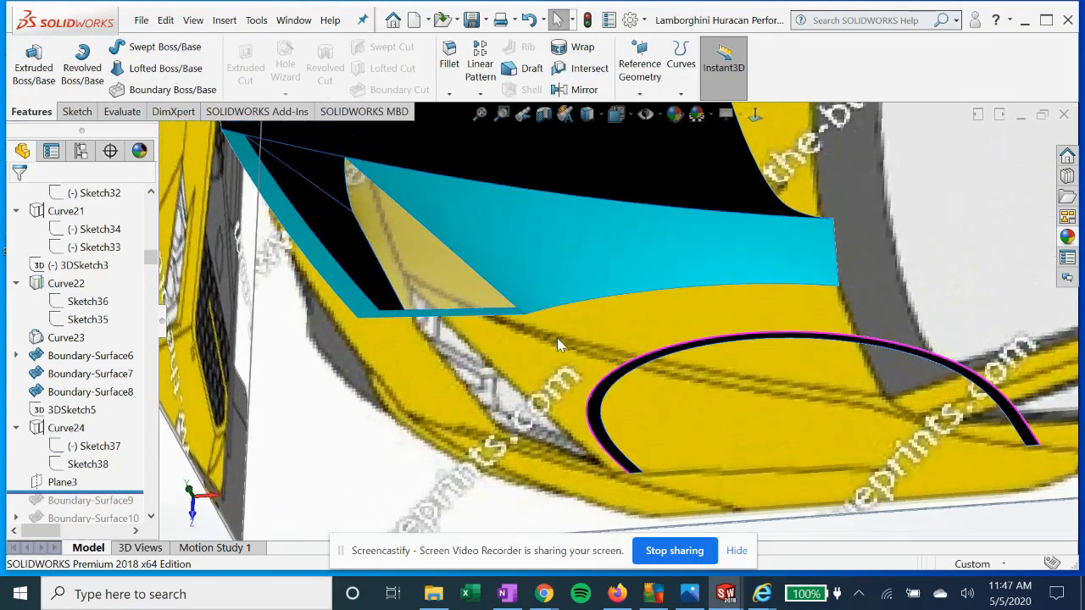
Open Sketch38 of Curve24 for editing and view it normal to its plane.
{"action": "left_click", "coordinate": [95, 446]}
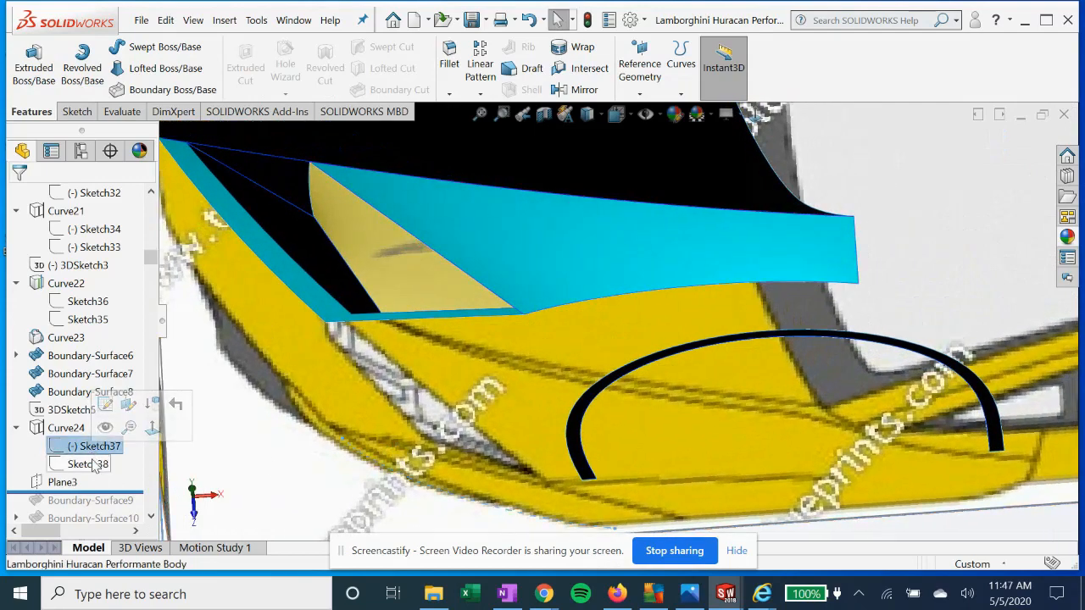
{"action": "left_click", "coordinate": [98, 467]}
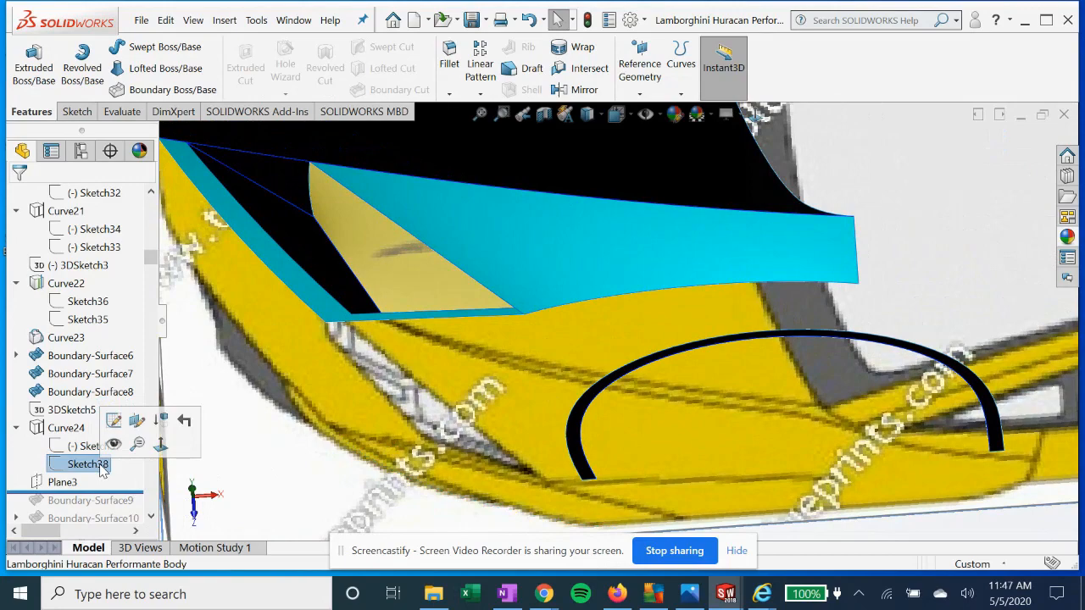
{"action": "left_click", "coordinate": [114, 421]}
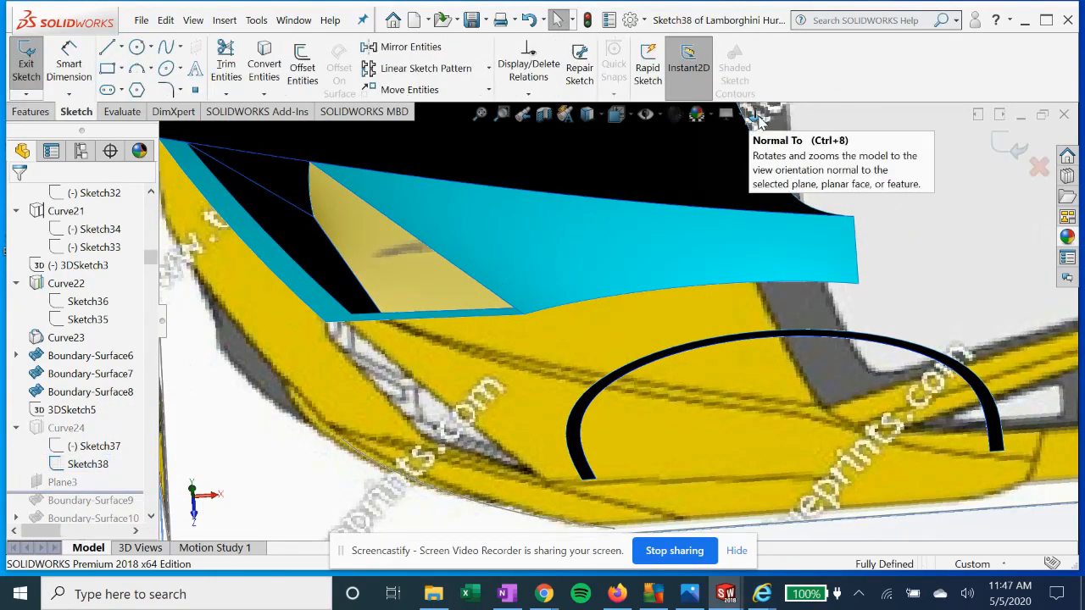
{"action": "left_click", "coordinate": [759, 119]}
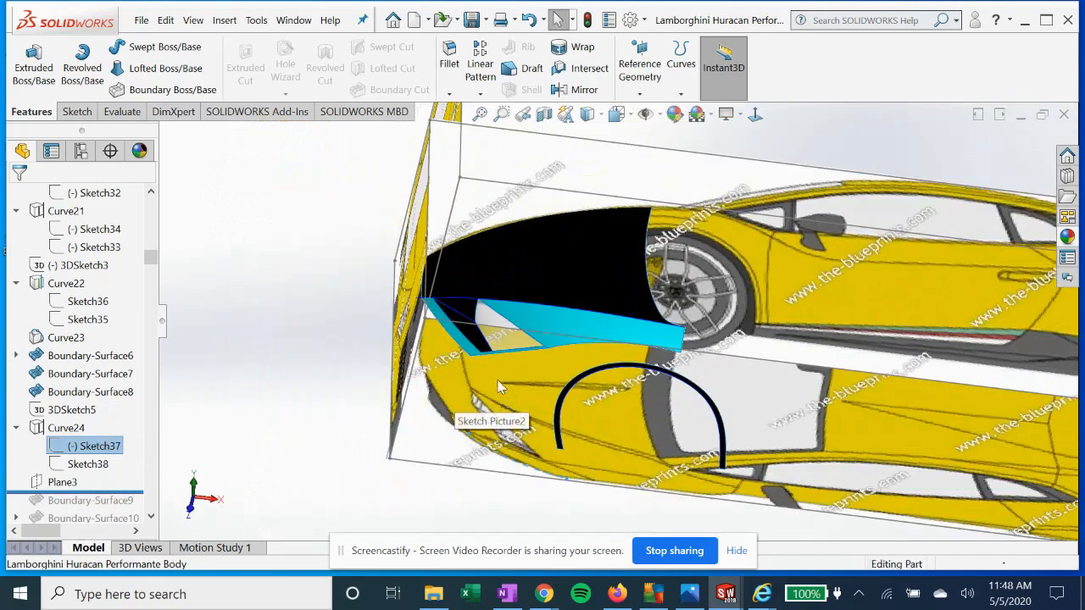
Compare Sketch38 with the projected Curve24 by highlighting each of them on the model.
{"action": "middle_click_drag", "start_coordinate": [454, 398], "coordinate": [511, 319]}
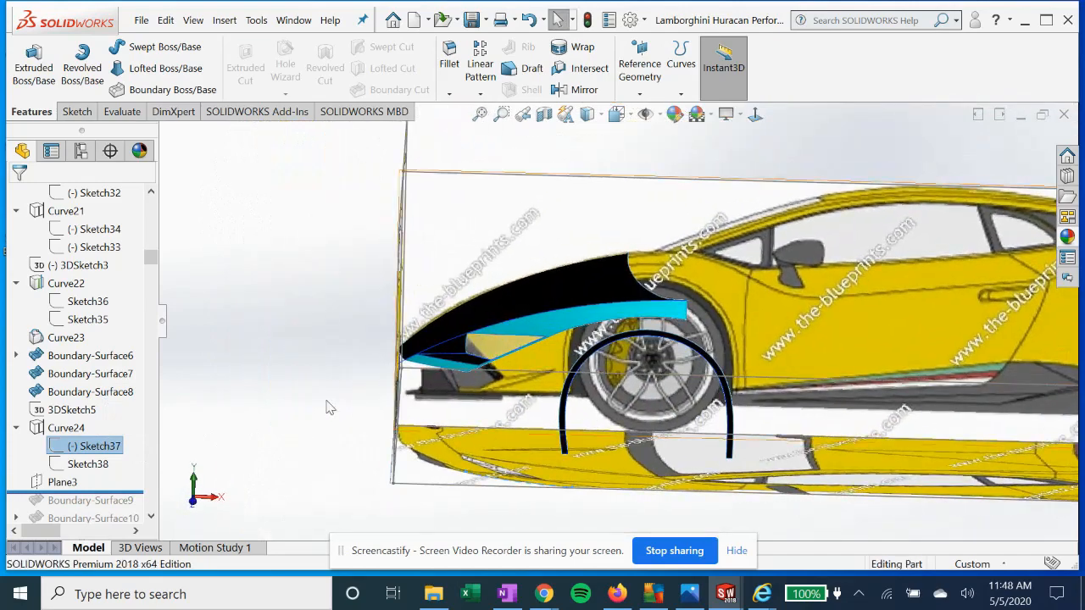
{"action": "left_click", "coordinate": [93, 464]}
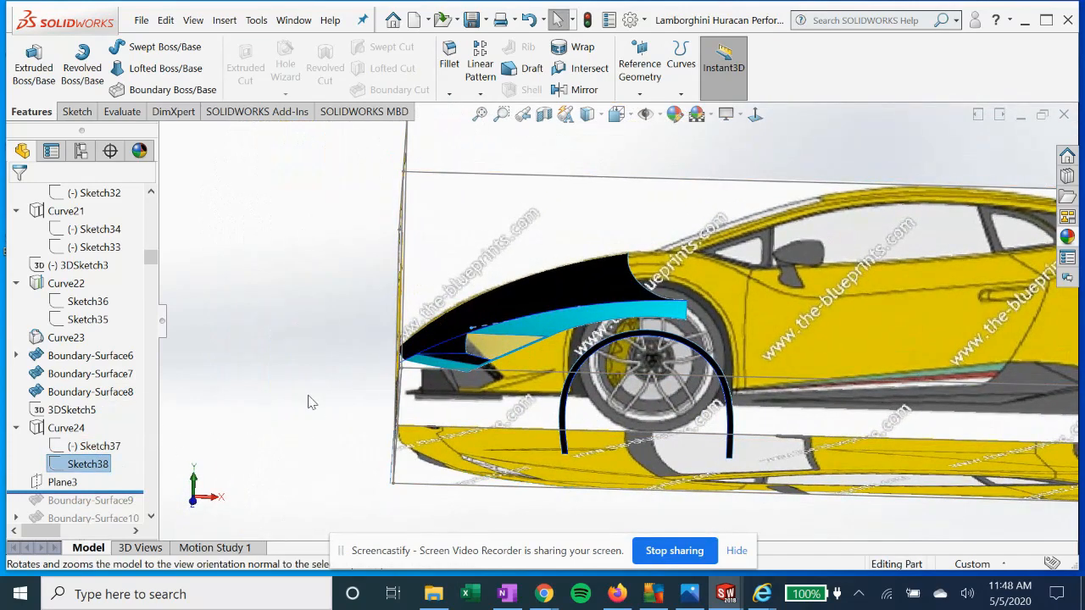
{"action": "left_click", "coordinate": [65, 428]}
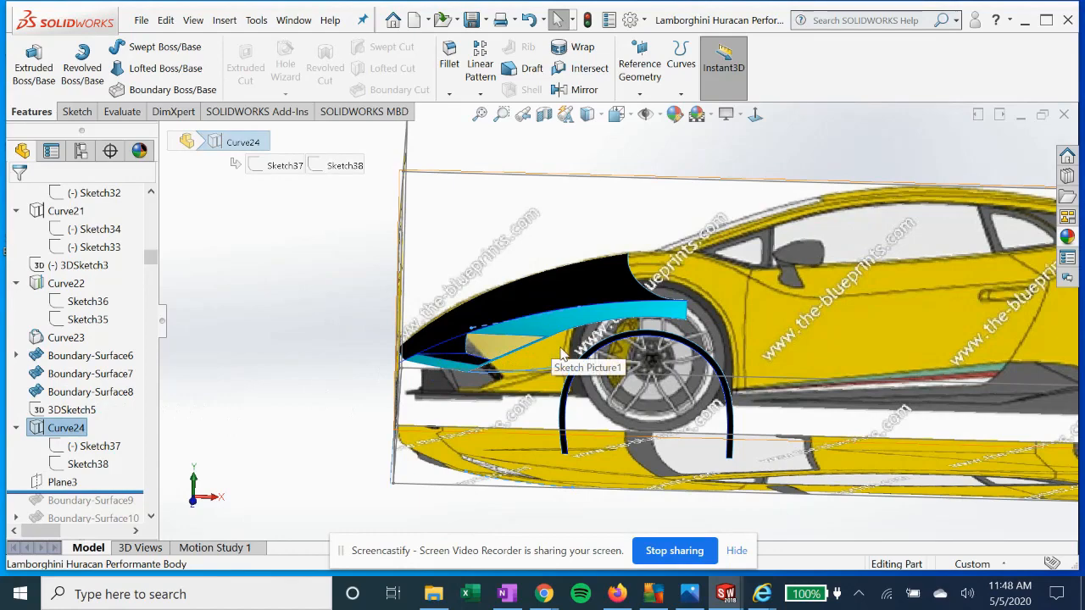
{"action": "middle_click_drag", "start_coordinate": [507, 396], "coordinate": [430, 389]}
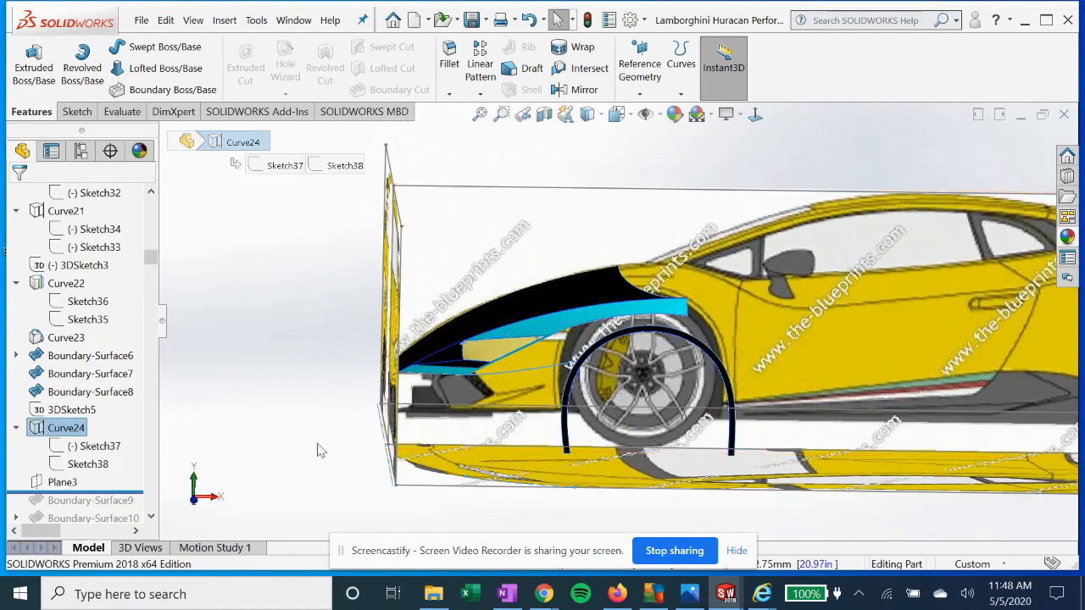
Open Plane3's definition, review its Line5@Sketch6 and Front Plane references against the expanded feature tree, and accept it.
{"action": "left_click", "coordinate": [57, 482]}
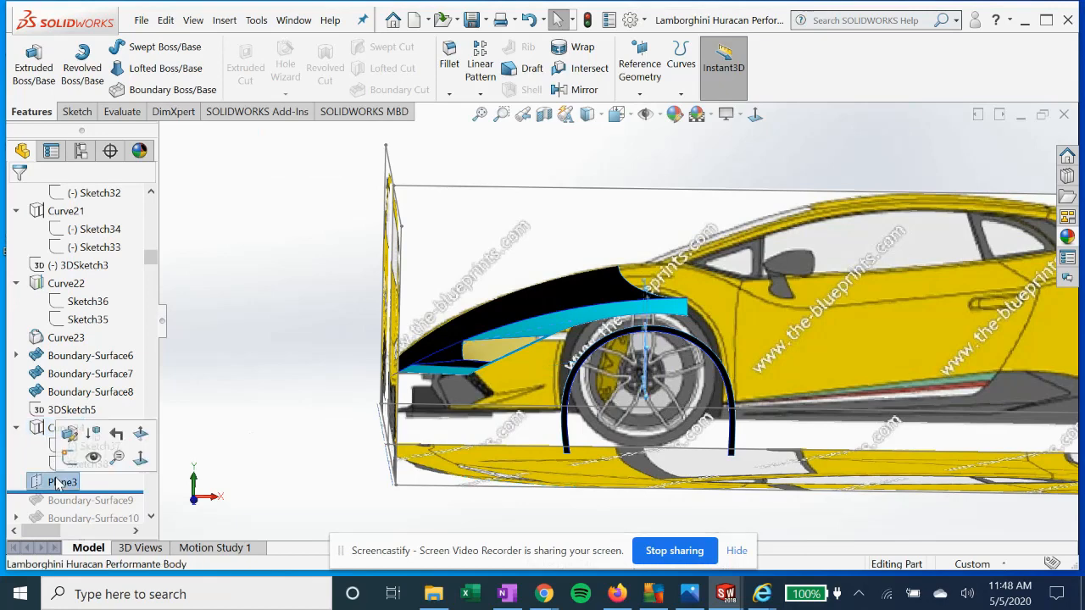
{"action": "left_click", "coordinate": [71, 434]}
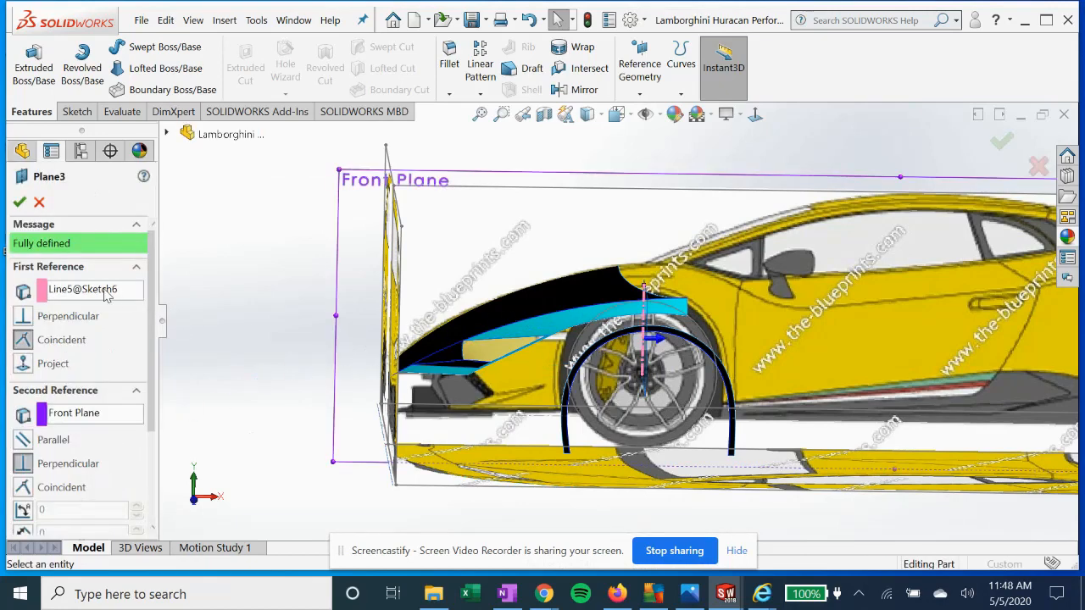
{"action": "left_click", "coordinate": [103, 292]}
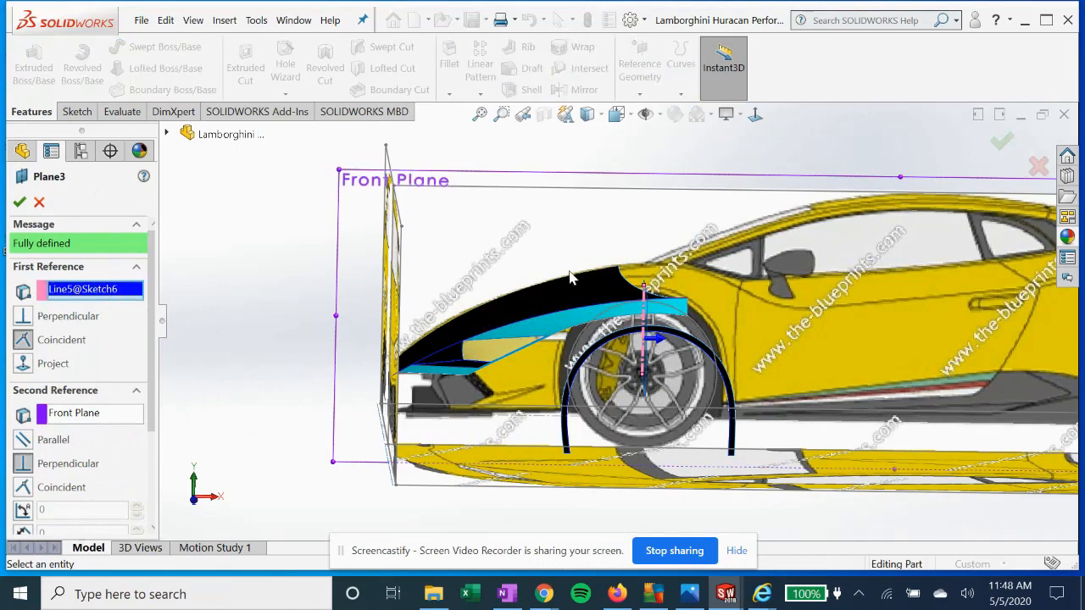
{"action": "middle_click_drag", "start_coordinate": [570, 271], "coordinate": [584, 296]}
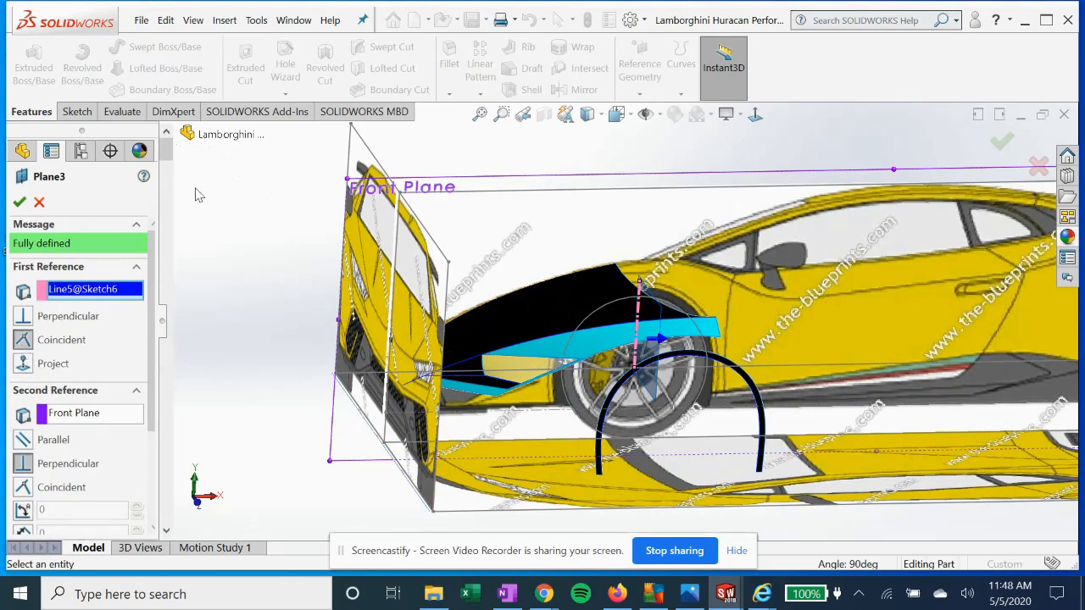
{"action": "left_click", "coordinate": [188, 133]}
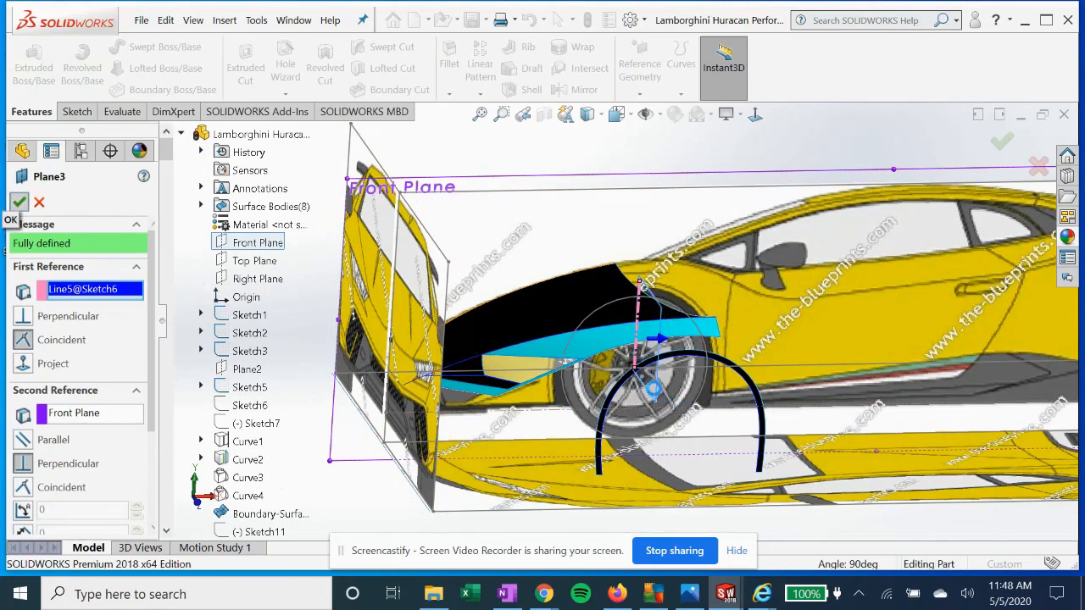
Roll the feature history forward to include Boundary-Surface9 and highlight that surface between the headlight and front wheel arch.
{"action": "right_click", "coordinate": [655, 396]}
{"action": "scroll", "coordinate": [78, 433], "scroll_direction": "down", "scroll_amount": 2}
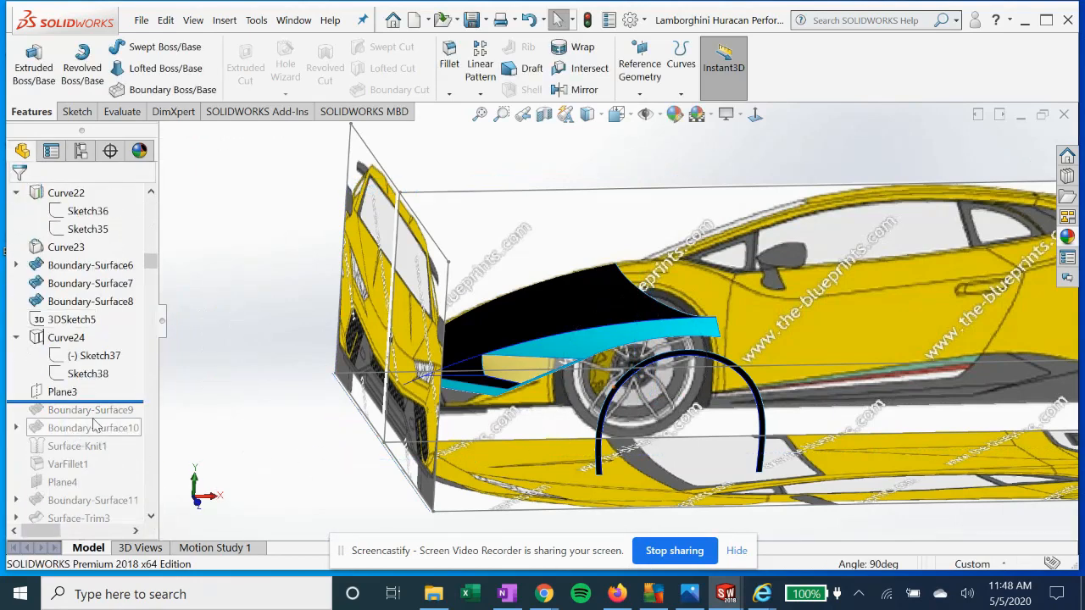
{"action": "left_click_drag", "start_coordinate": [133, 402], "coordinate": [133, 418]}
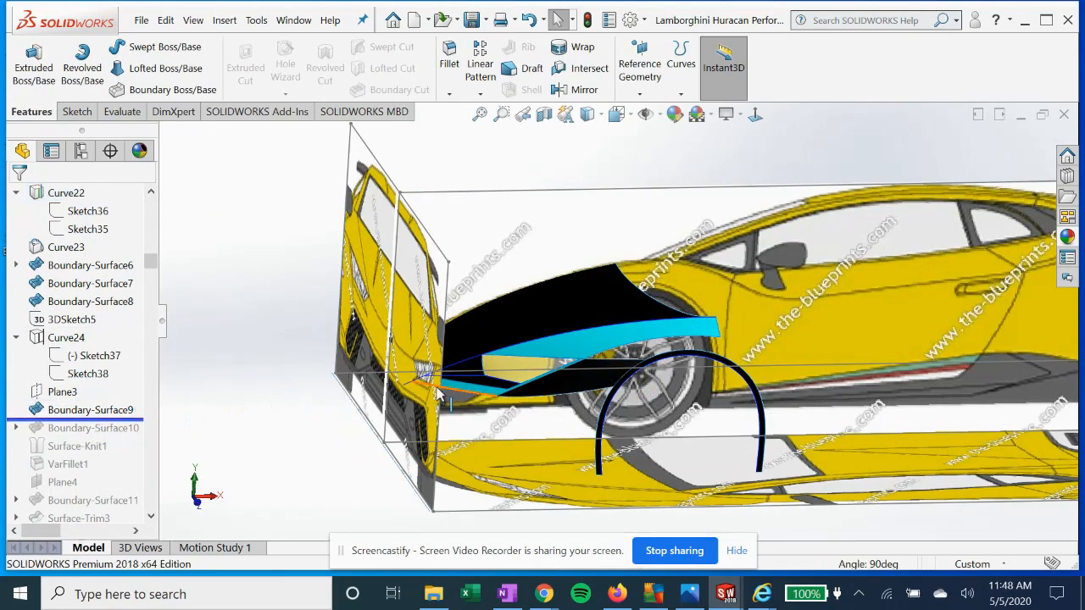
{"action": "scroll", "coordinate": [611, 399], "scroll_direction": "down", "scroll_amount": 1}
{"action": "scroll", "coordinate": [621, 403], "scroll_direction": "down", "scroll_amount": 1}
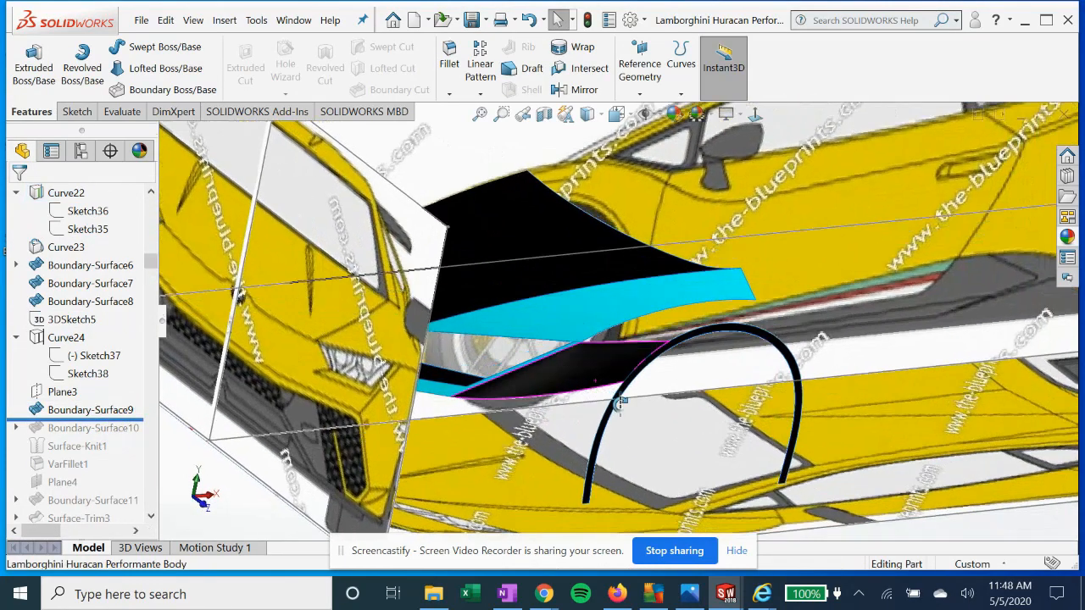
{"action": "middle_click_drag", "start_coordinate": [621, 404], "coordinate": [599, 380]}
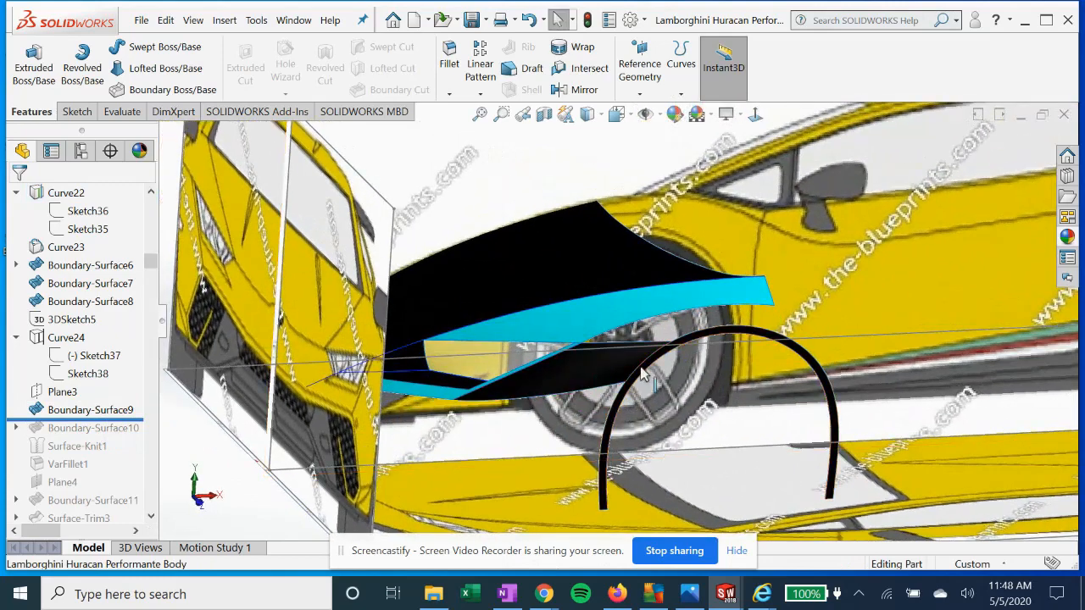
{"action": "left_click", "coordinate": [76, 412]}
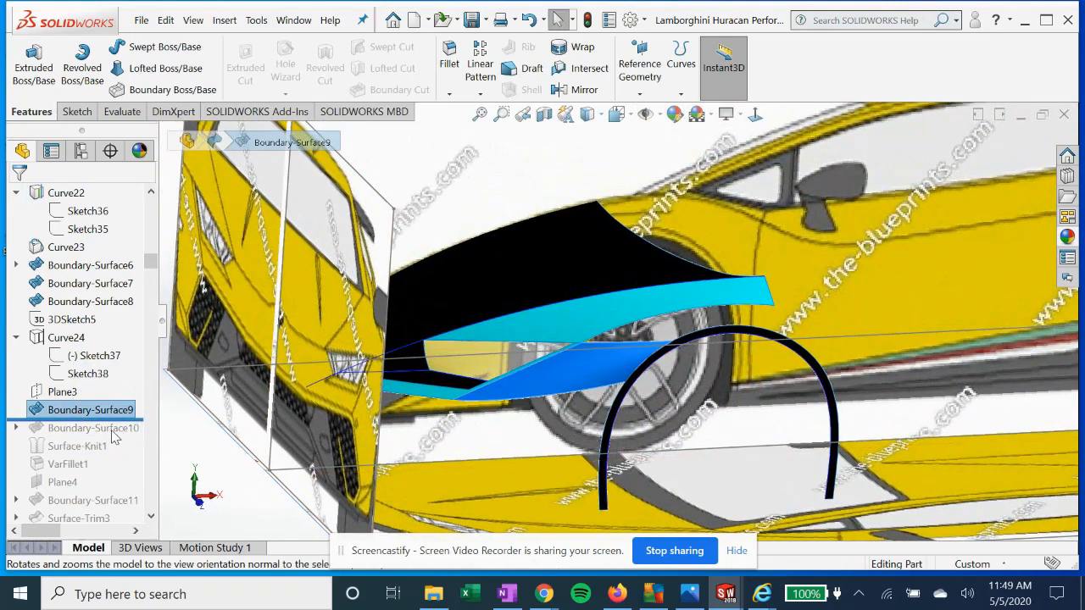
Roll the feature history forward to include Boundary-Surface10, expand it, and highlight its 3DSketch6 along the fender.
{"action": "left_click_drag", "start_coordinate": [127, 417], "coordinate": [119, 430]}
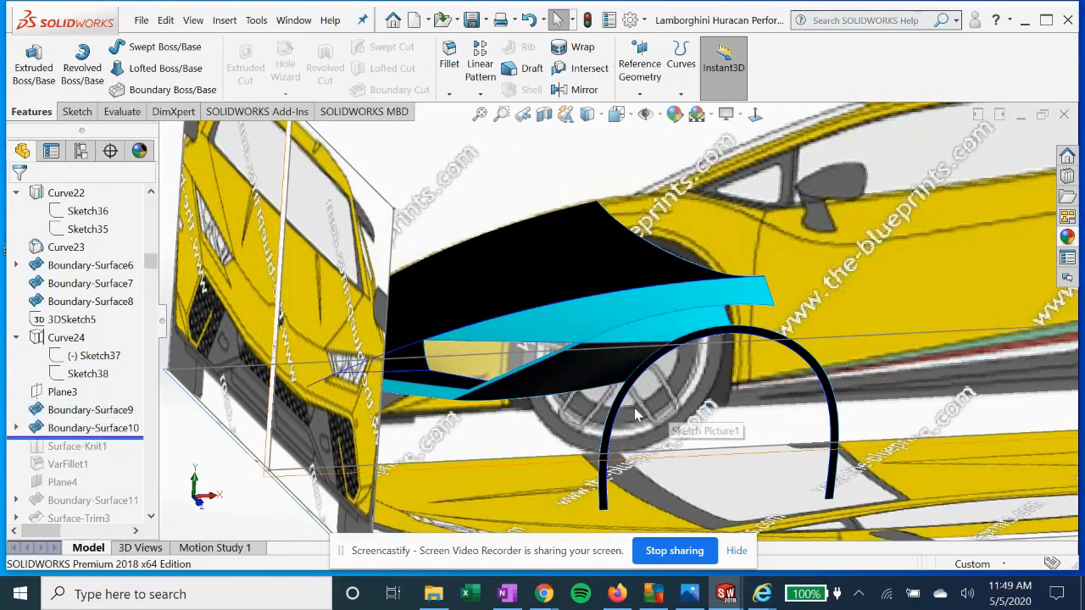
{"action": "left_click", "coordinate": [93, 429]}
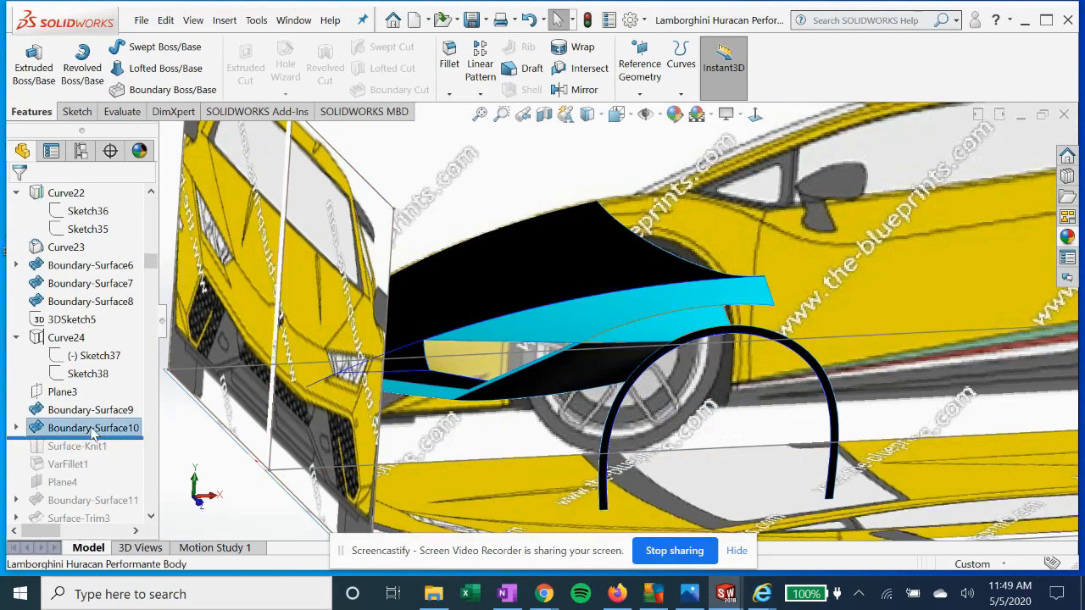
{"action": "left_click", "coordinate": [17, 429]}
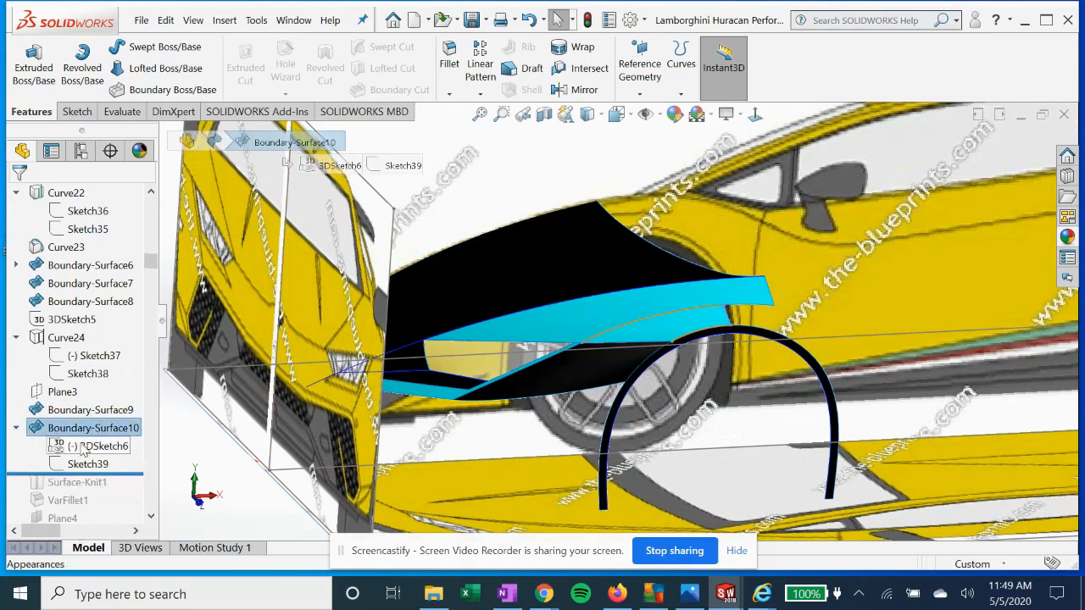
{"action": "left_click", "coordinate": [94, 447]}
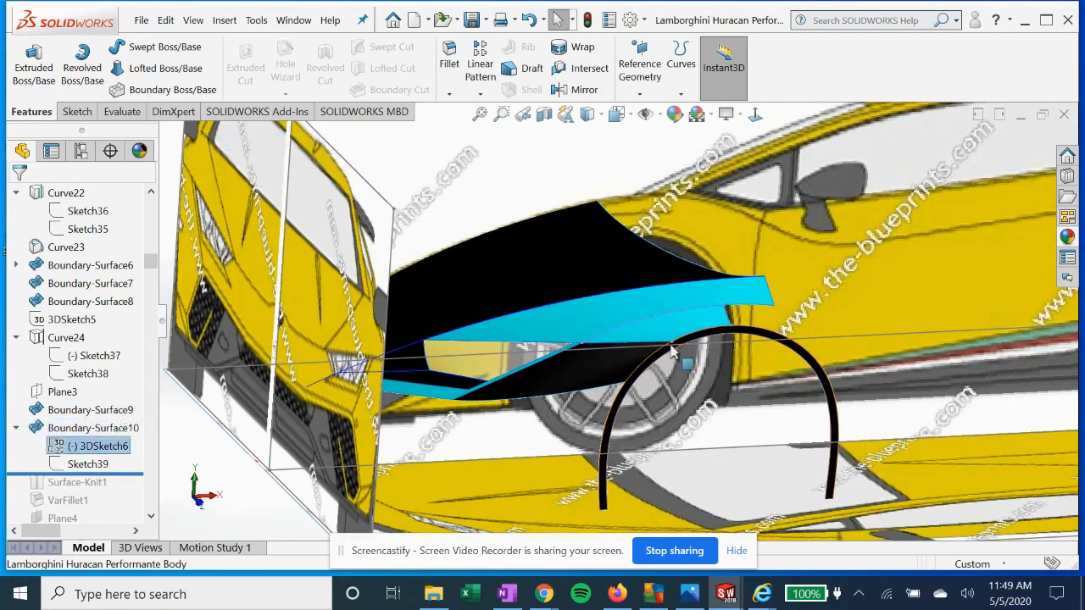
{"action": "scroll", "coordinate": [681, 344], "scroll_direction": "down", "scroll_amount": 3}
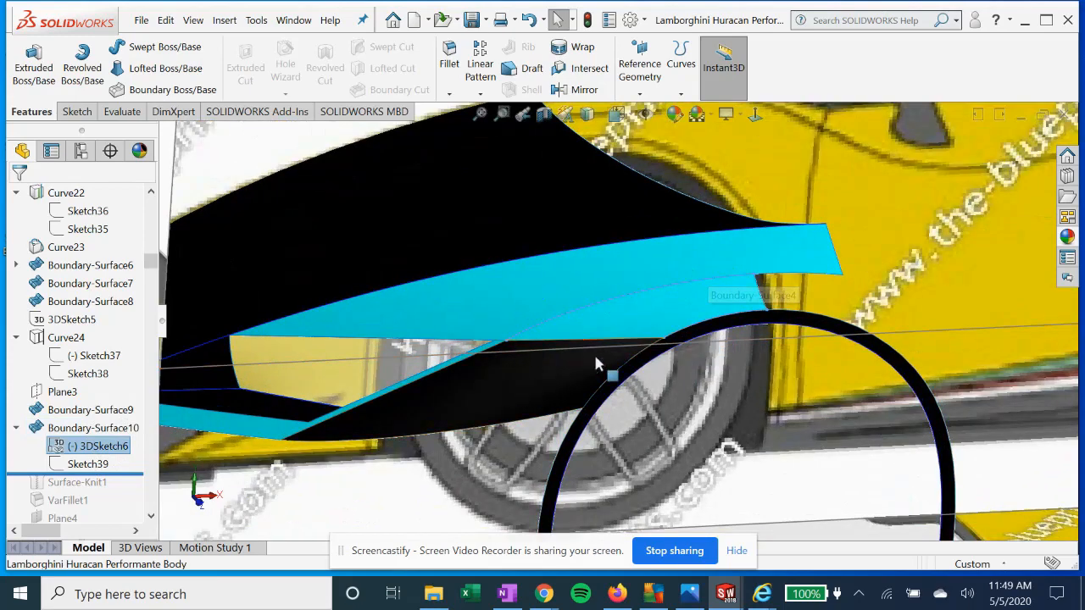
Open Sketch39 of Boundary-Surface10 for editing, examine it from both sides normal to its plane, and leave the sketch.
{"action": "left_click", "coordinate": [90, 465]}
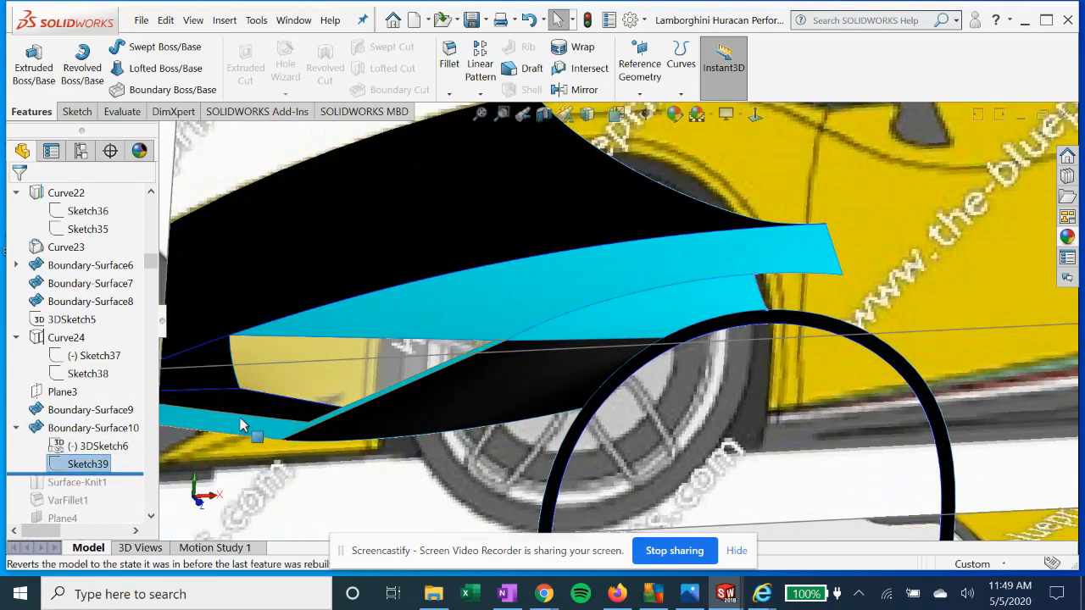
{"action": "right_click", "coordinate": [90, 465]}
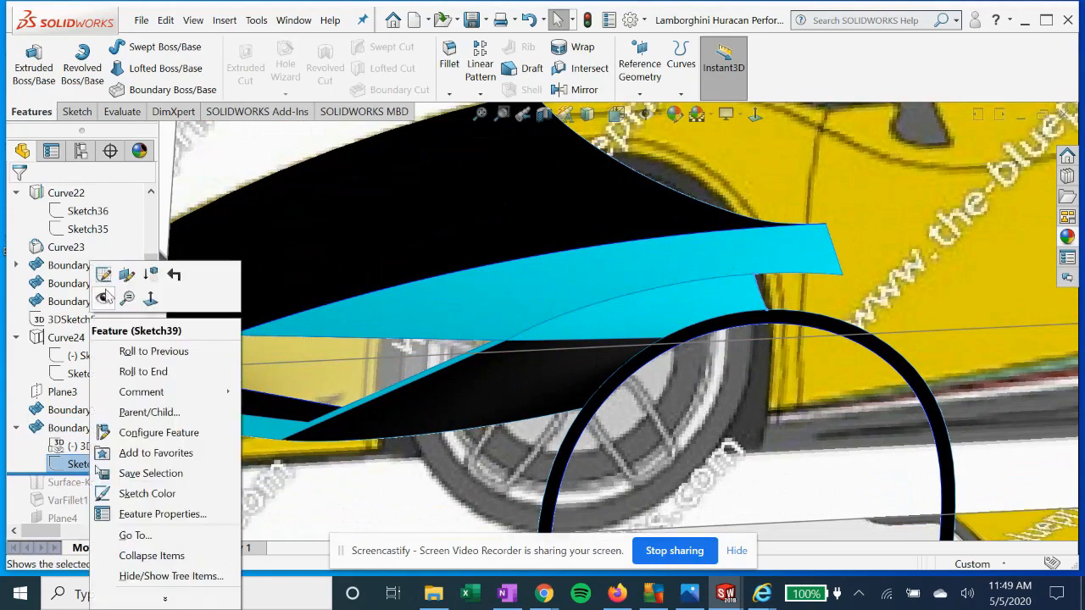
{"action": "left_click", "coordinate": [108, 276]}
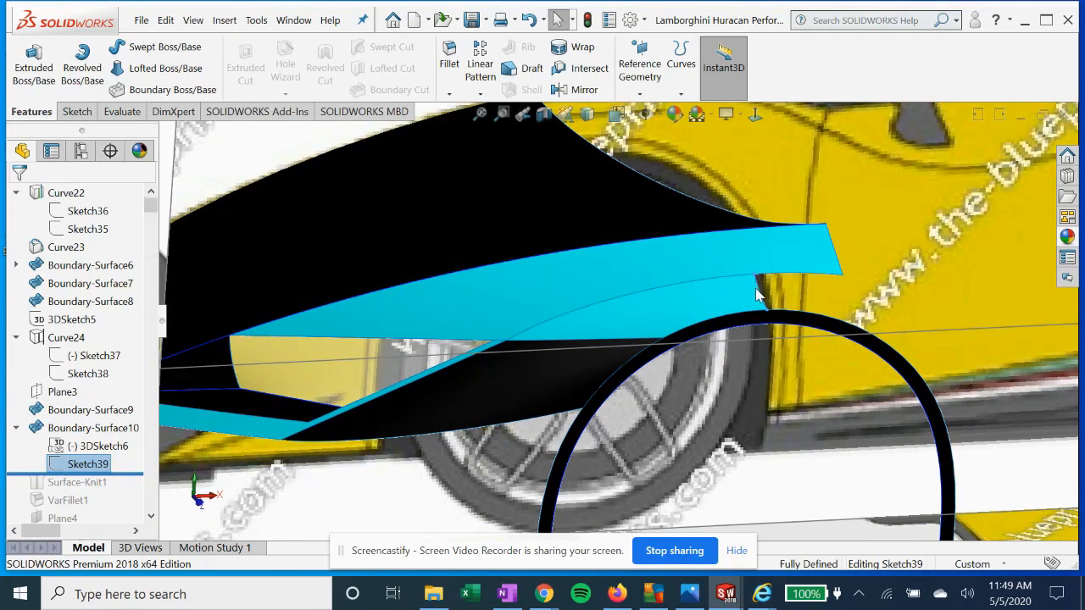
{"action": "left_click", "coordinate": [755, 113]}
{"action": "scroll", "coordinate": [640, 200], "scroll_direction": "down", "scroll_amount": 4}
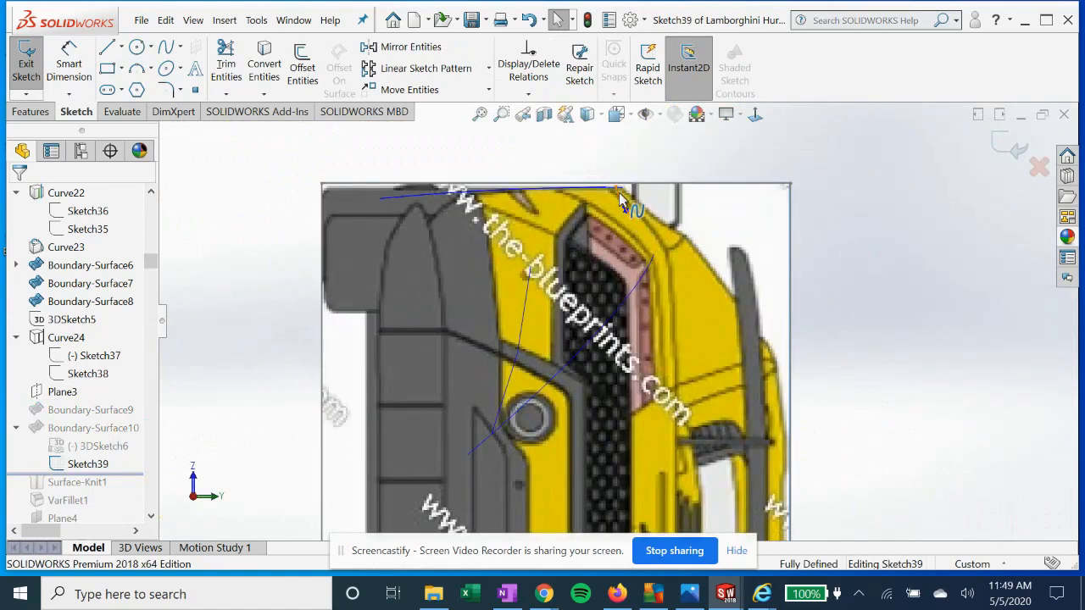
{"action": "left_click", "coordinate": [754, 113]}
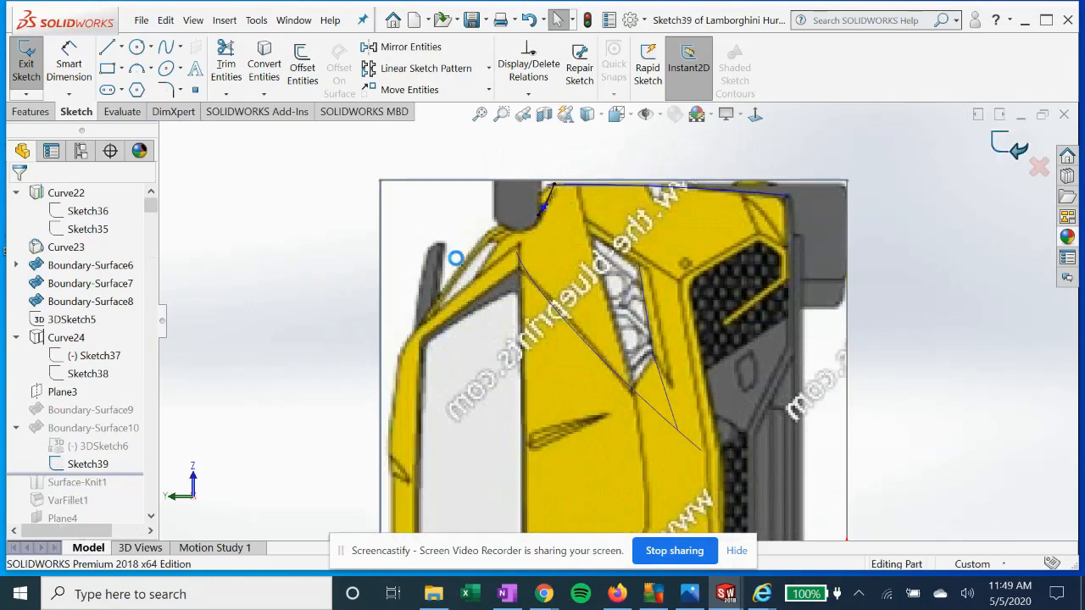
{"action": "middle_click_drag", "start_coordinate": [670, 299], "coordinate": [472, 302]}
{"action": "scroll", "coordinate": [472, 302], "scroll_direction": "up", "scroll_amount": 3}
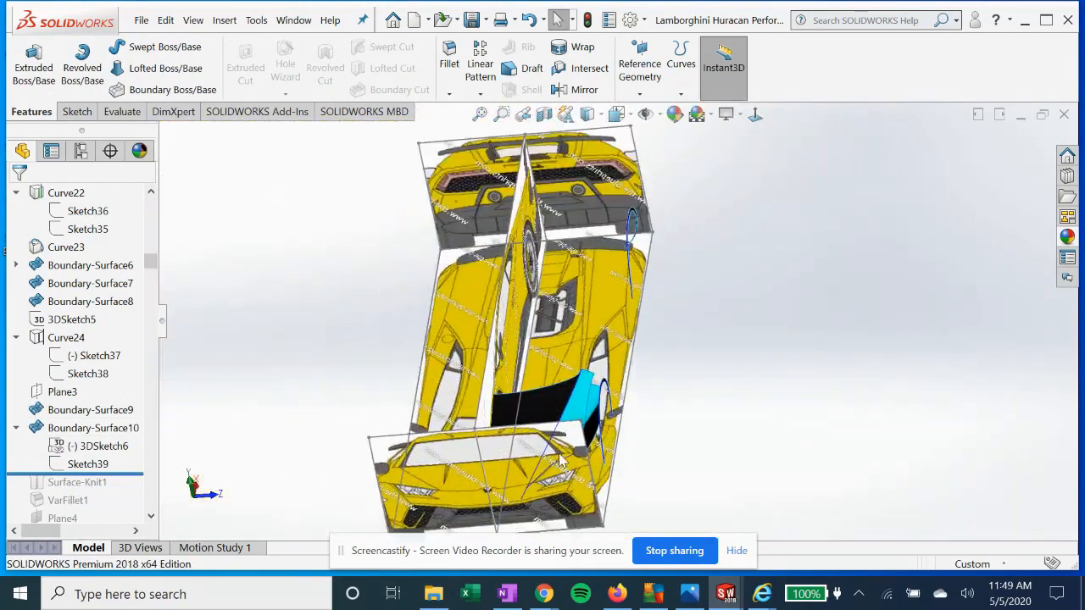
Open Boundary-Surface10's definition, review its Direction 1 open groups and its Direction 2 curves Edge<1> and Sketch39, and accept it.
{"action": "scroll", "coordinate": [594, 376], "scroll_direction": "down", "scroll_amount": 4}
{"action": "middle_click_drag", "start_coordinate": [594, 375], "coordinate": [627, 403]}
{"action": "scroll", "coordinate": [746, 373], "scroll_direction": "down", "scroll_amount": 3}
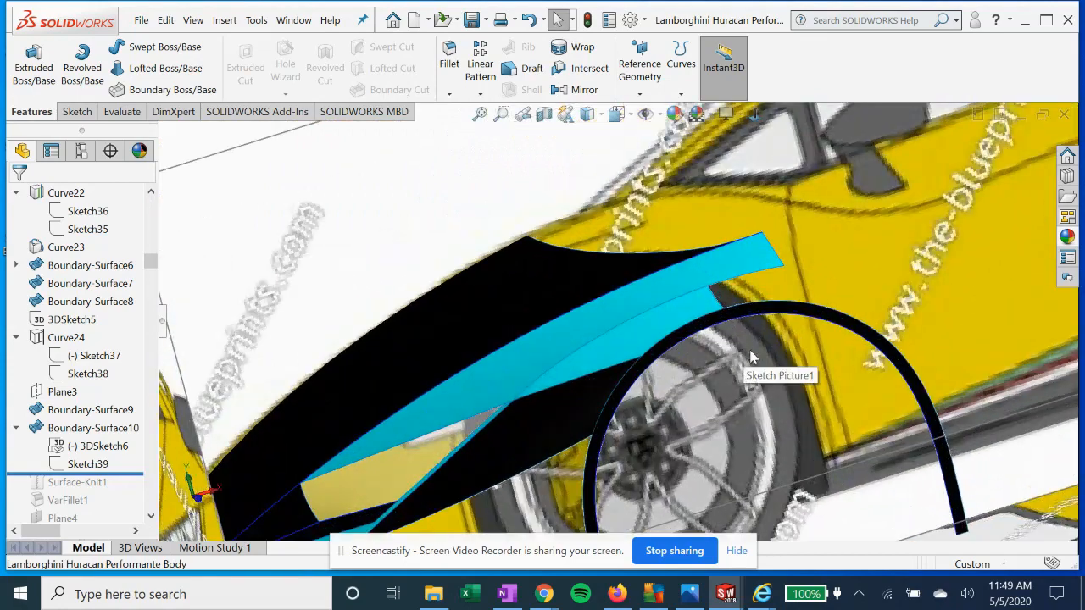
{"action": "left_click", "coordinate": [107, 432]}
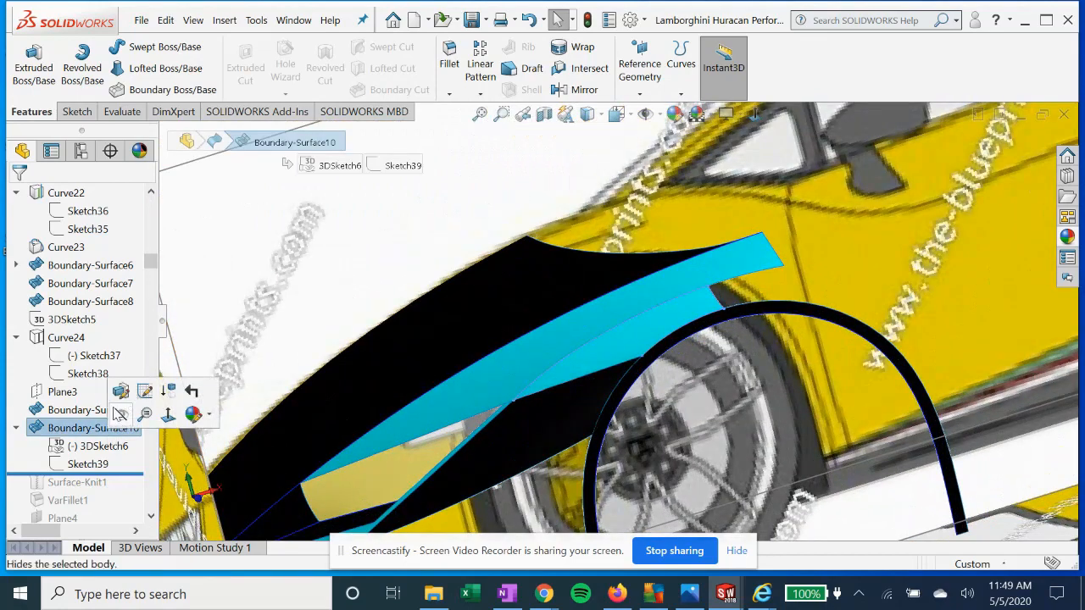
{"action": "left_click", "coordinate": [565, 334]}
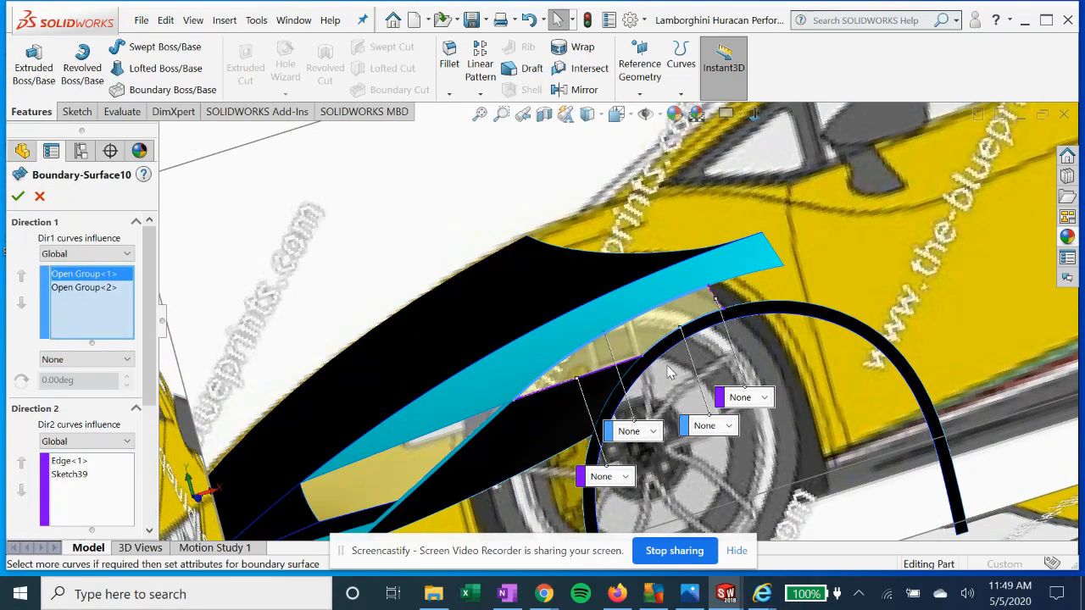
{"action": "middle_click_drag", "start_coordinate": [673, 335], "coordinate": [585, 337]}
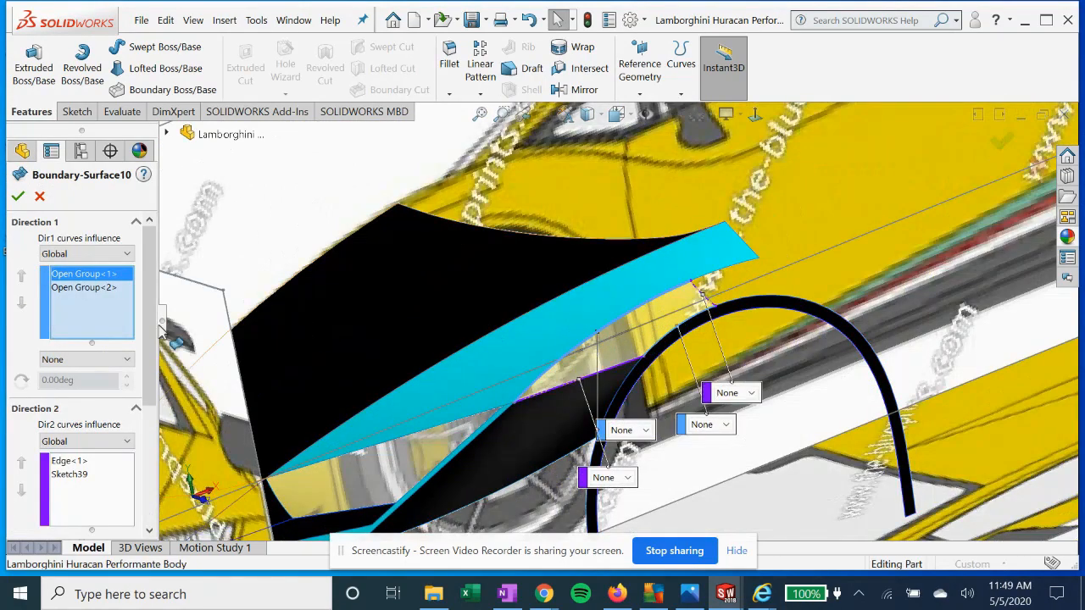
{"action": "left_click", "coordinate": [88, 288]}
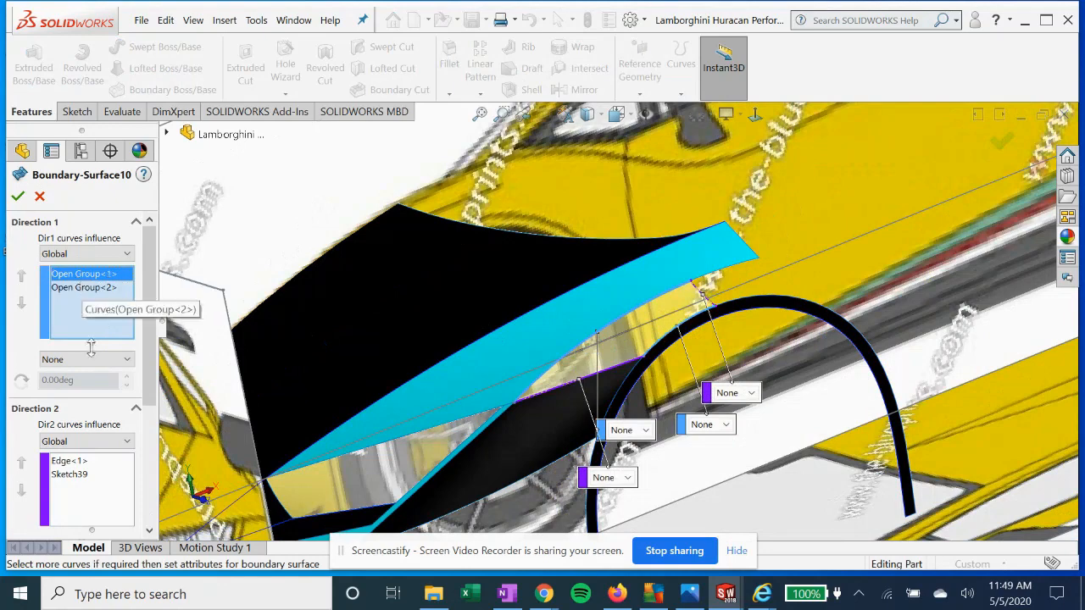
{"action": "left_click", "coordinate": [70, 492]}
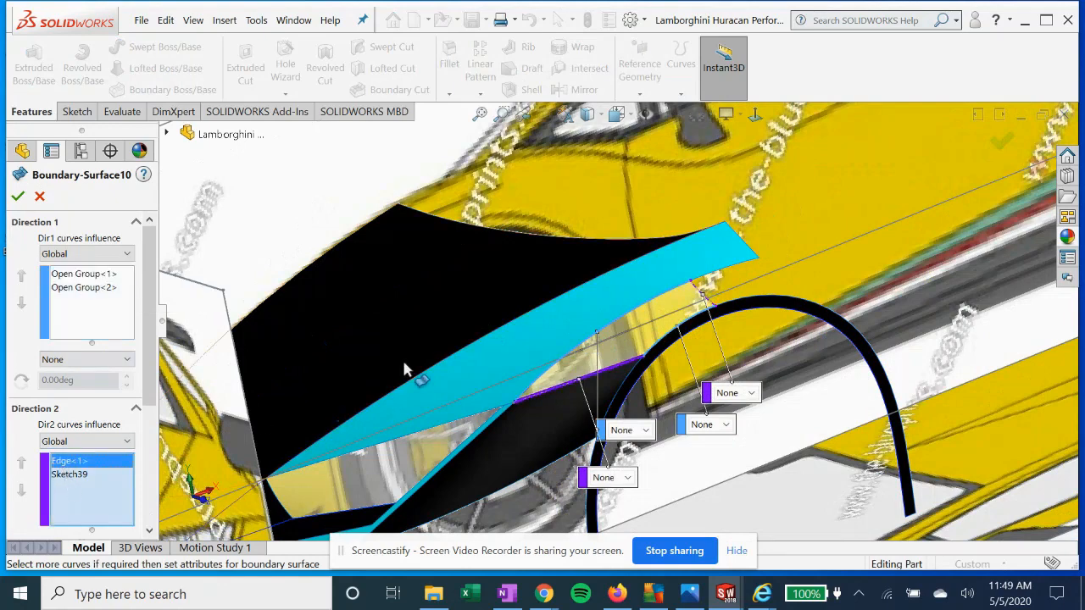
{"action": "left_click", "coordinate": [68, 475]}
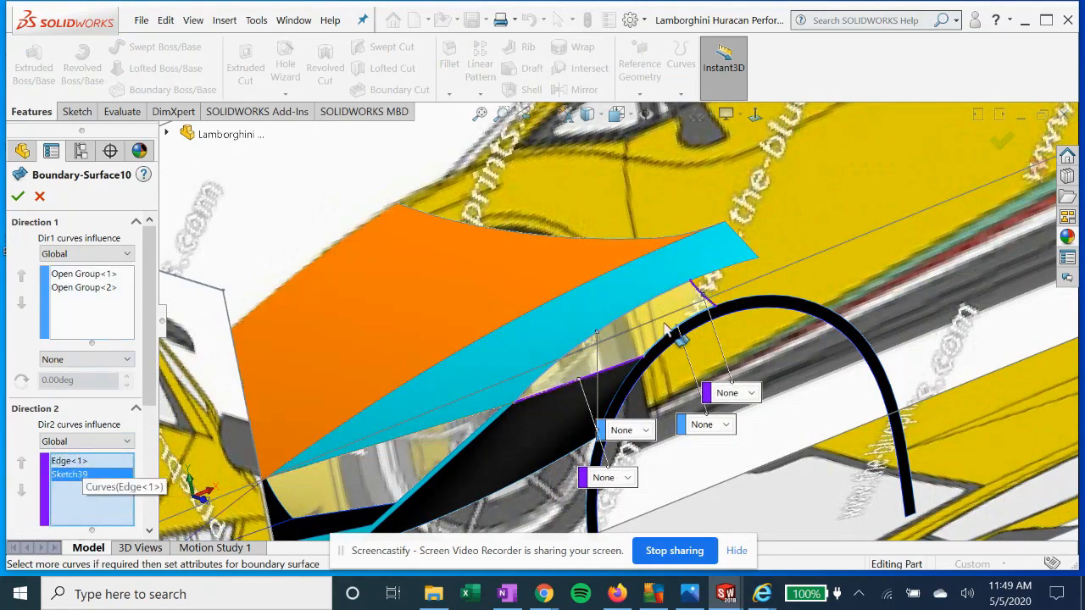
{"action": "left_click", "coordinate": [19, 197]}
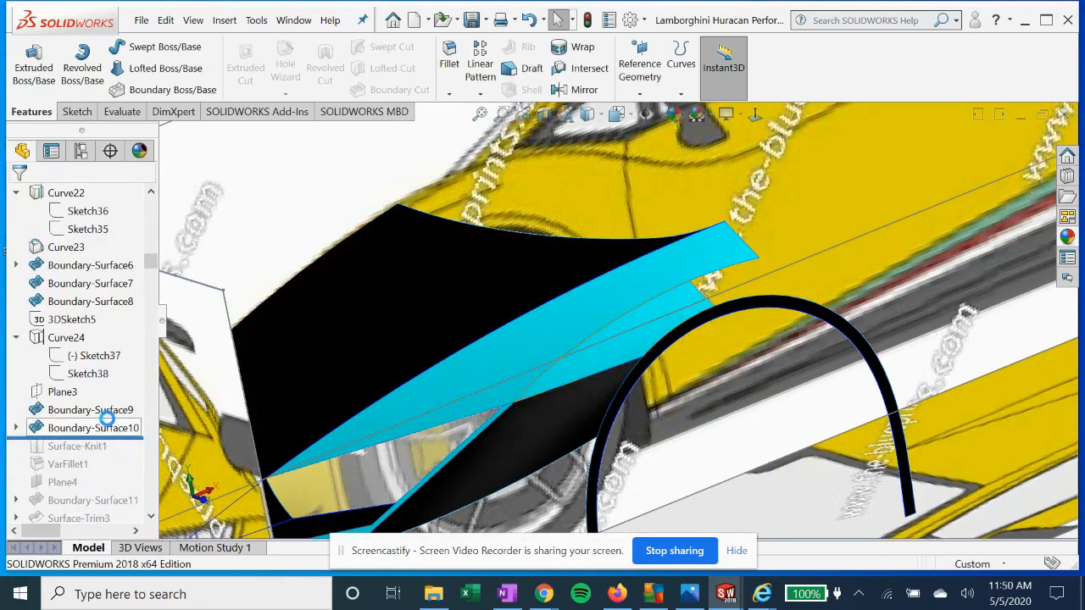
Highlight 3DSketch6 under Boundary-Surface10 again and look up the Boundary Surface command without starting it.
{"action": "left_click", "coordinate": [16, 428]}
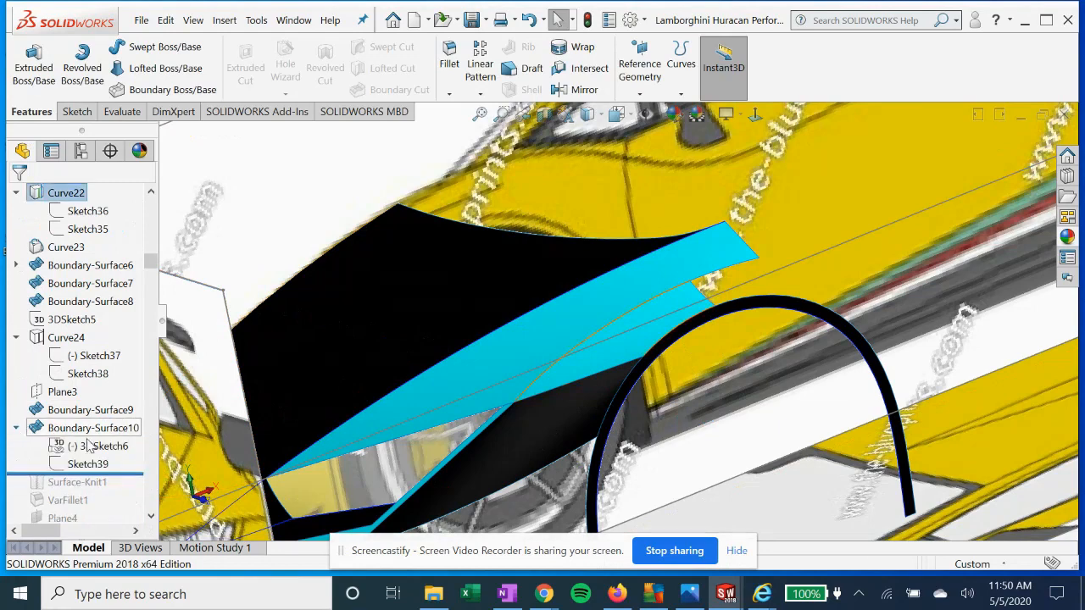
{"action": "left_click", "coordinate": [94, 446]}
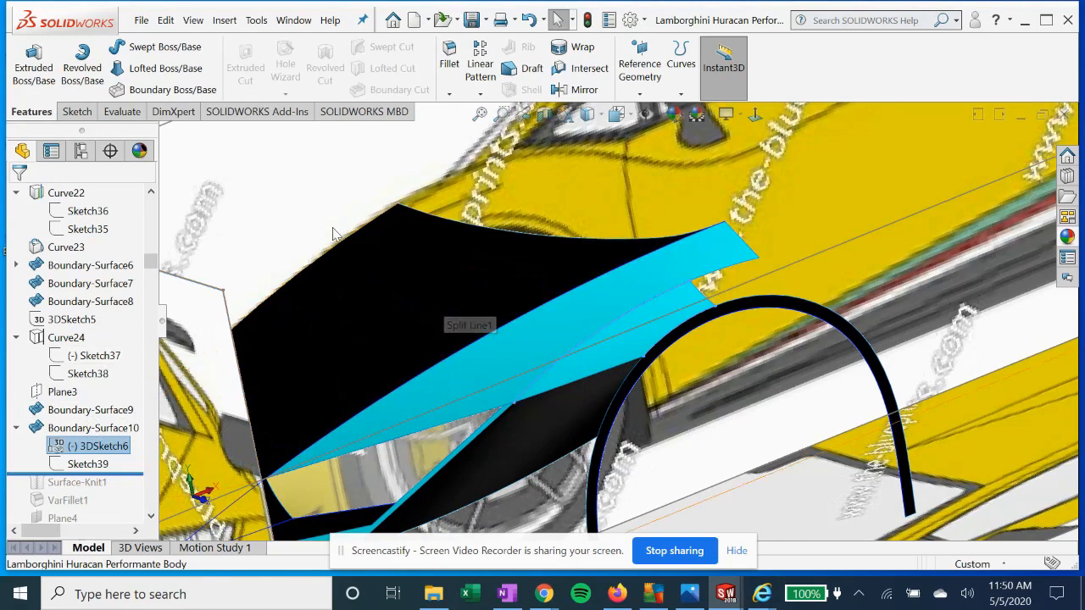
{"action": "left_click", "coordinate": [236, 26]}
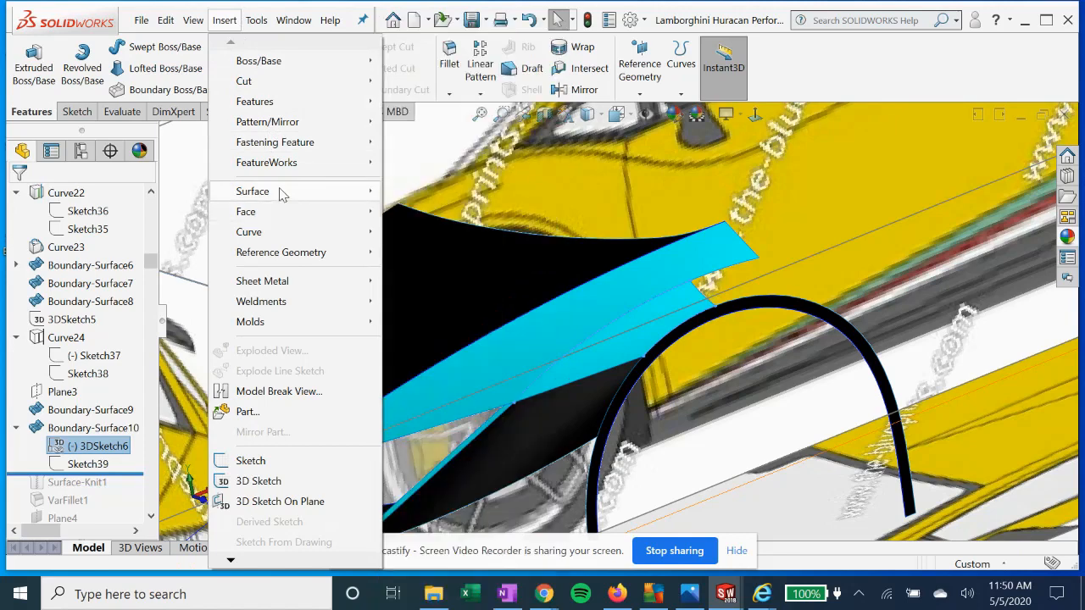
{"action": "mouse_move", "coordinate": [283, 194]}
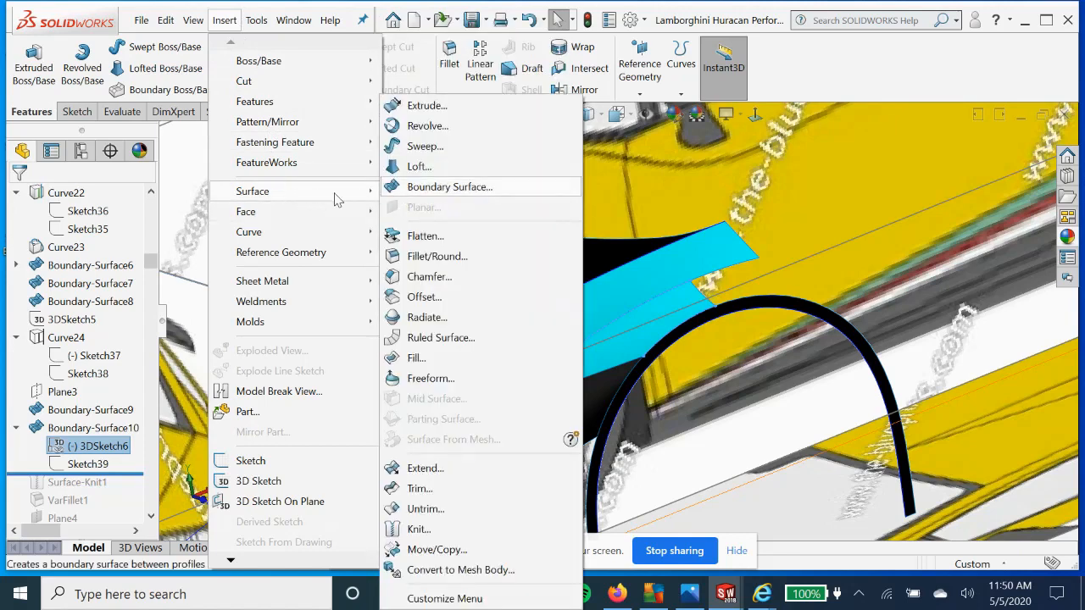
{"action": "left_click", "coordinate": [814, 428]}
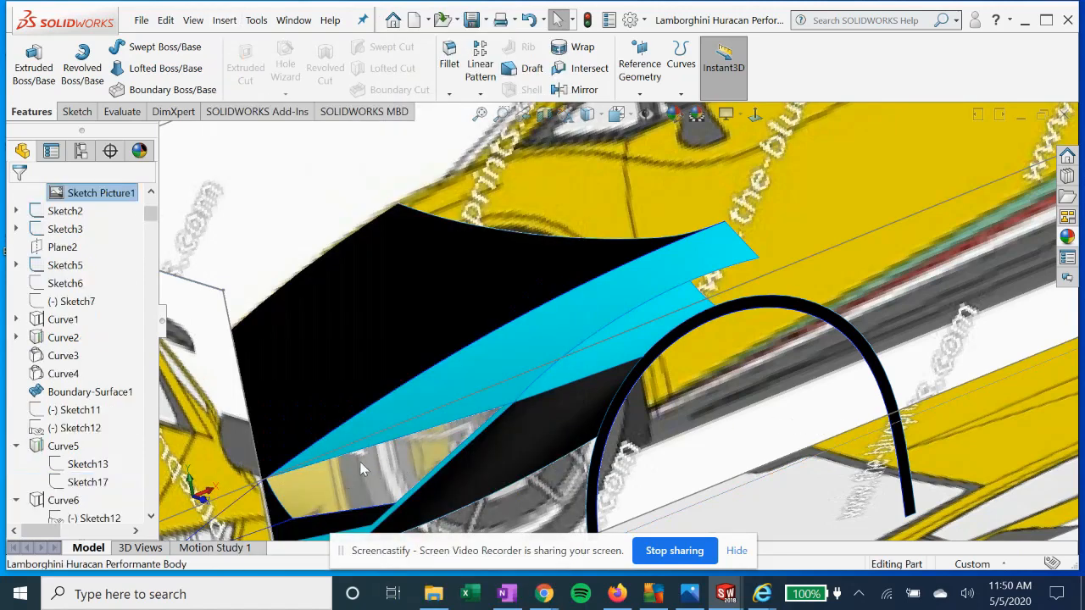
Roll the feature history forward to include Surface-Knit1, select it, and inspect the knitted front-end surfaces.
{"action": "scroll", "coordinate": [82, 368], "scroll_direction": "down", "scroll_amount": 7}
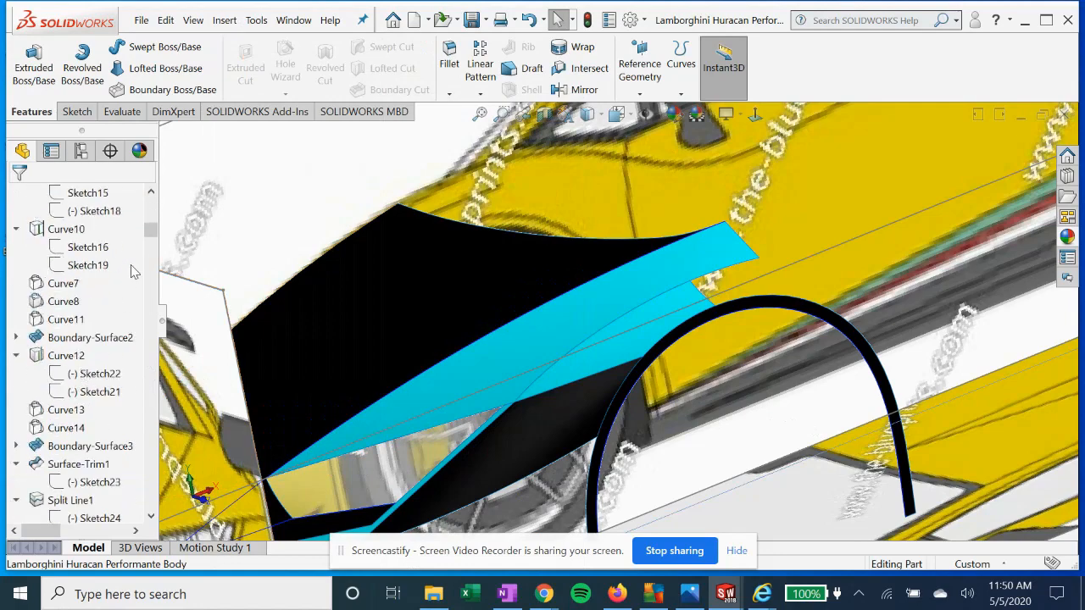
{"action": "left_click_drag", "start_coordinate": [150, 228], "coordinate": [153, 267]}
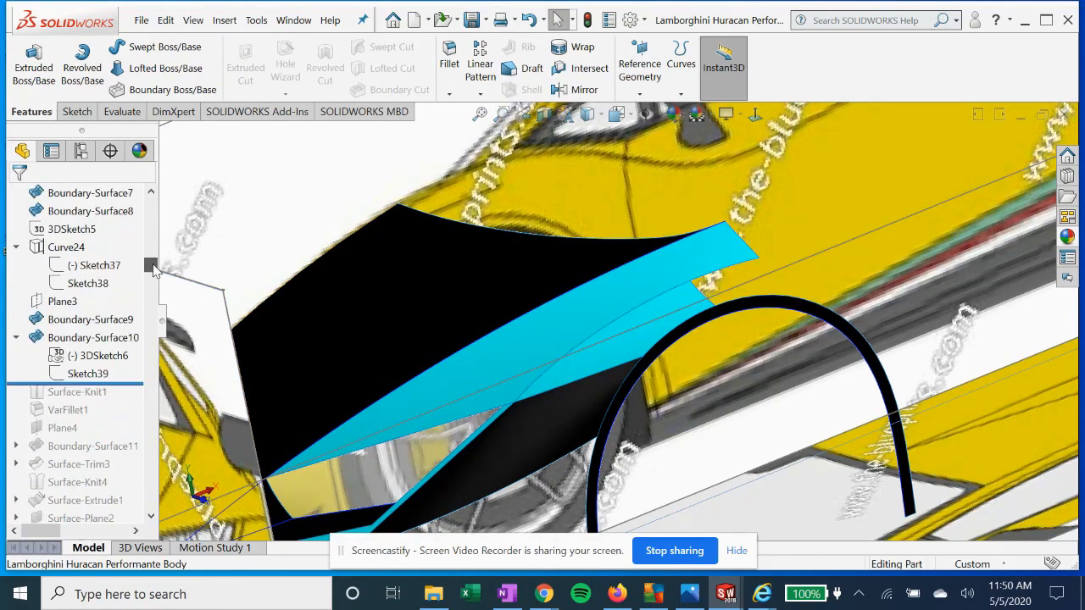
{"action": "scroll", "coordinate": [98, 349], "scroll_direction": "down", "scroll_amount": 1}
{"action": "left_click_drag", "start_coordinate": [131, 329], "coordinate": [131, 342]}
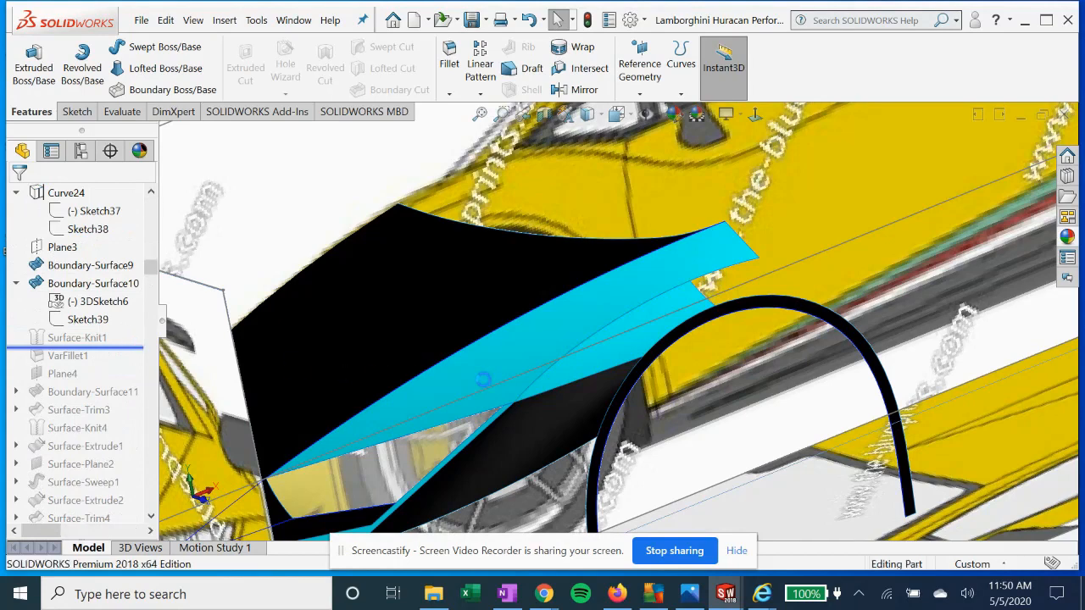
{"action": "left_click", "coordinate": [94, 337]}
{"action": "middle_click_drag", "start_coordinate": [390, 342], "coordinate": [442, 375]}
{"action": "scroll", "coordinate": [540, 374], "scroll_direction": "up", "scroll_amount": 1}
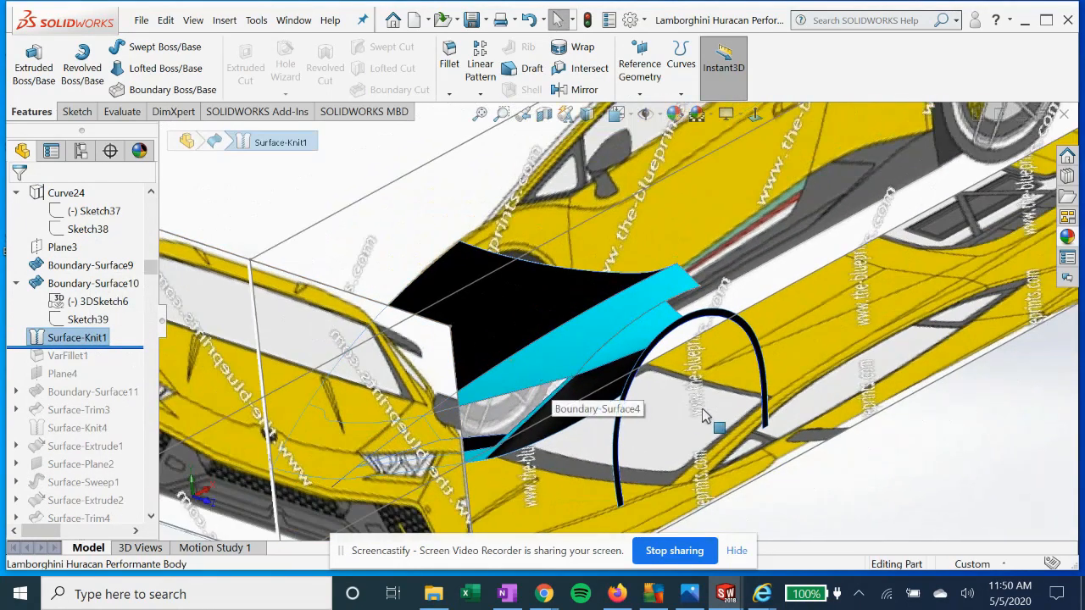
{"action": "middle_click_drag", "start_coordinate": [702, 412], "coordinate": [678, 392]}
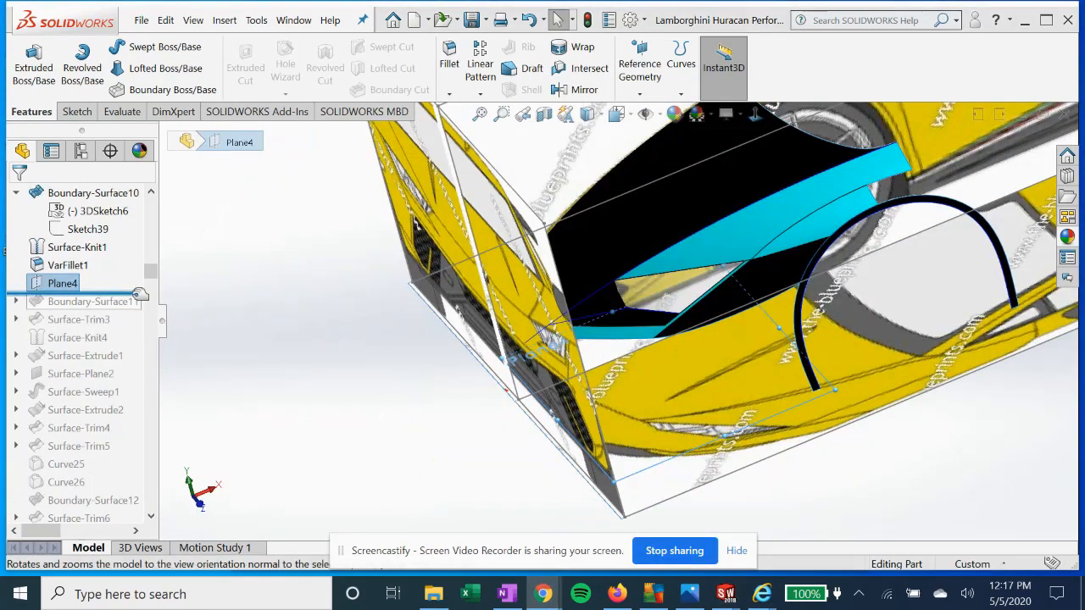
Open the definition of VarFillet1, examine its filleted edge beside the headlight, and try a radius of 21 mm.
{"action": "left_click", "coordinate": [72, 268]}
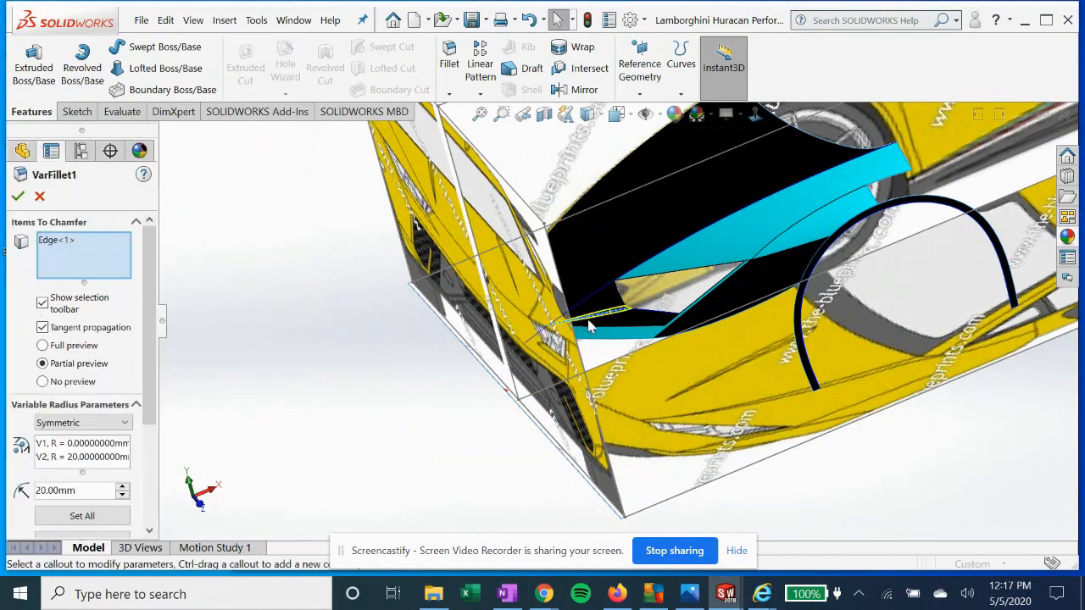
{"action": "scroll", "coordinate": [617, 316], "scroll_direction": "down", "scroll_amount": 5}
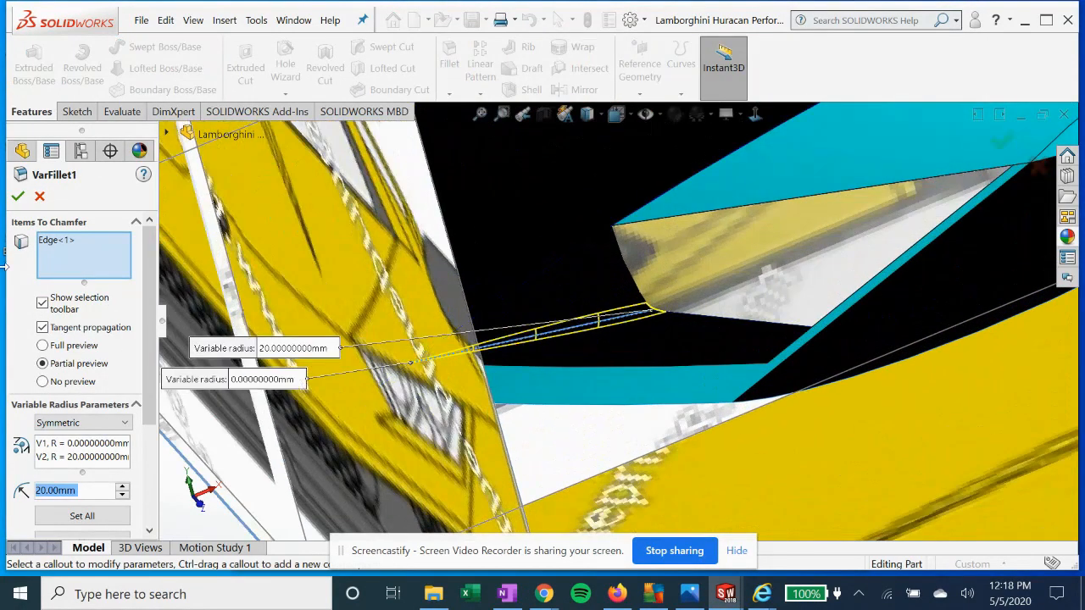
{"action": "left_click", "coordinate": [54, 242]}
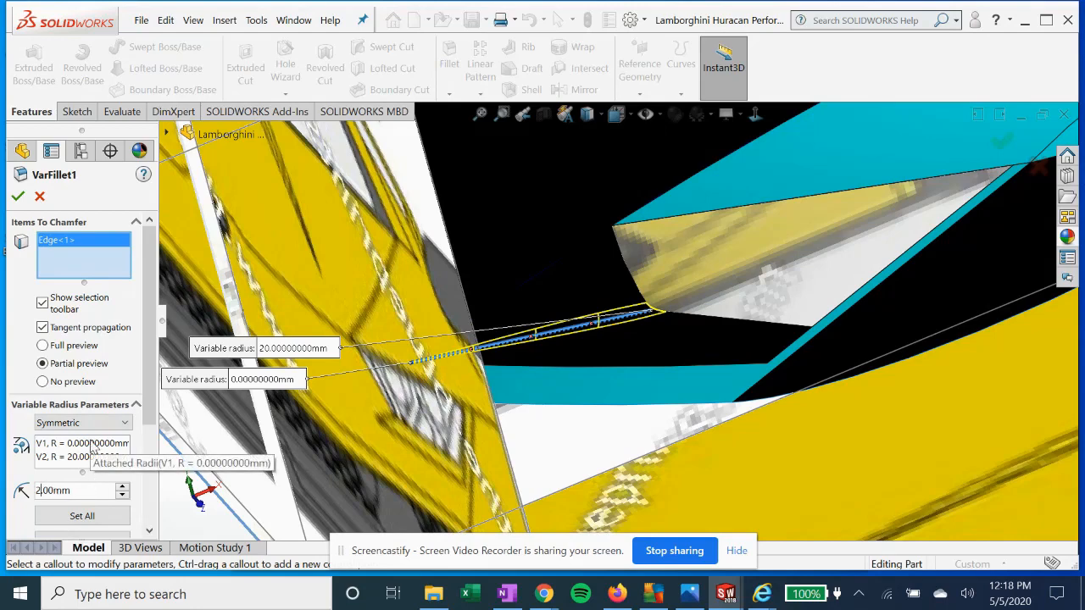
{"action": "type", "text": "1"}
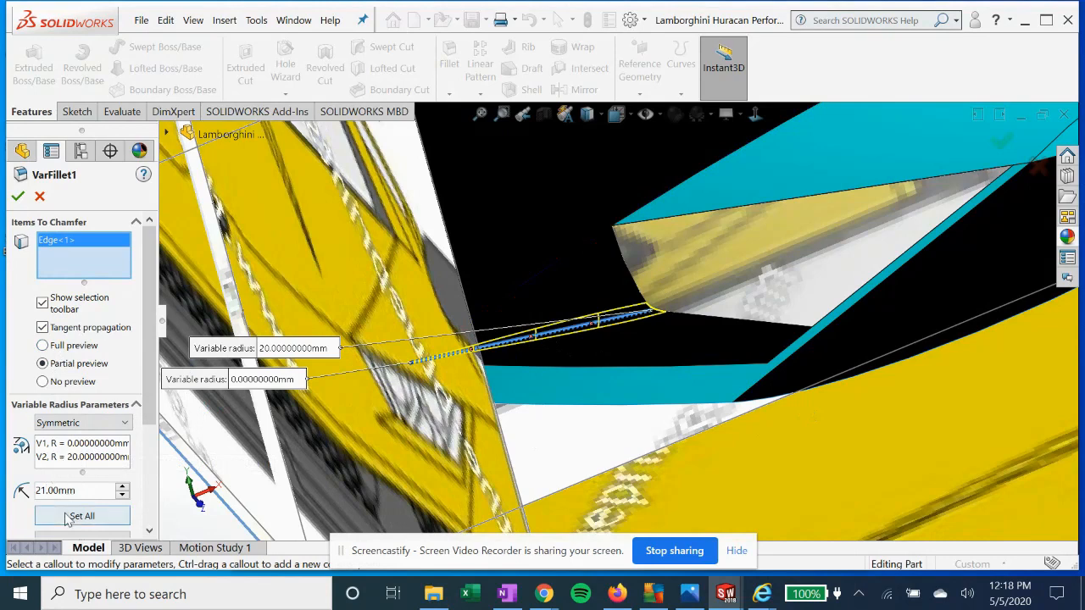
{"action": "scroll", "coordinate": [78, 490], "scroll_direction": "down", "scroll_amount": 1}
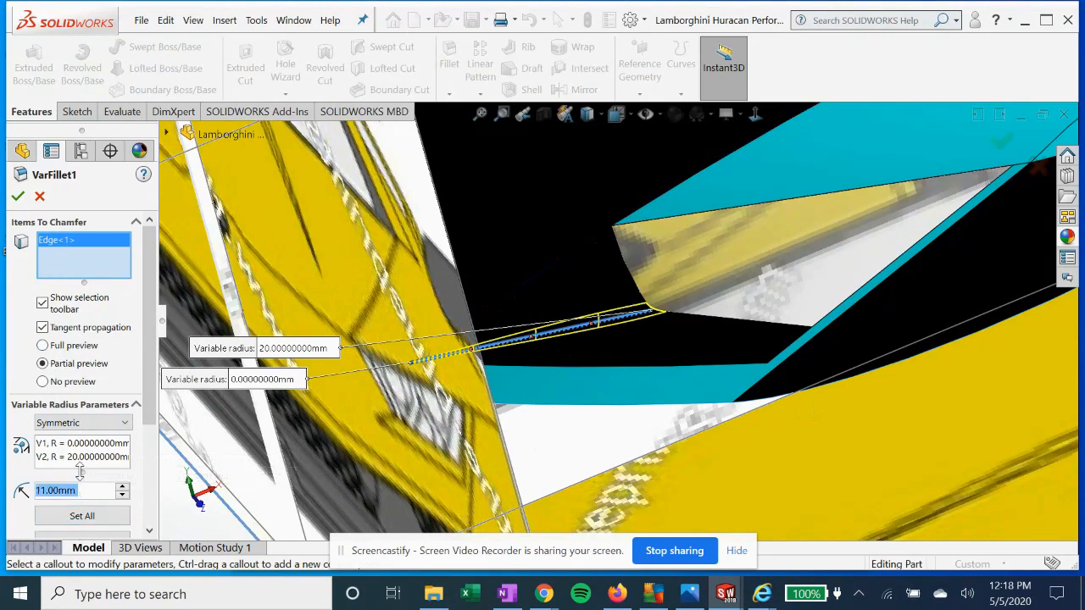
{"action": "left_click", "coordinate": [122, 489]}
{"action": "left_click", "coordinate": [122, 489]}
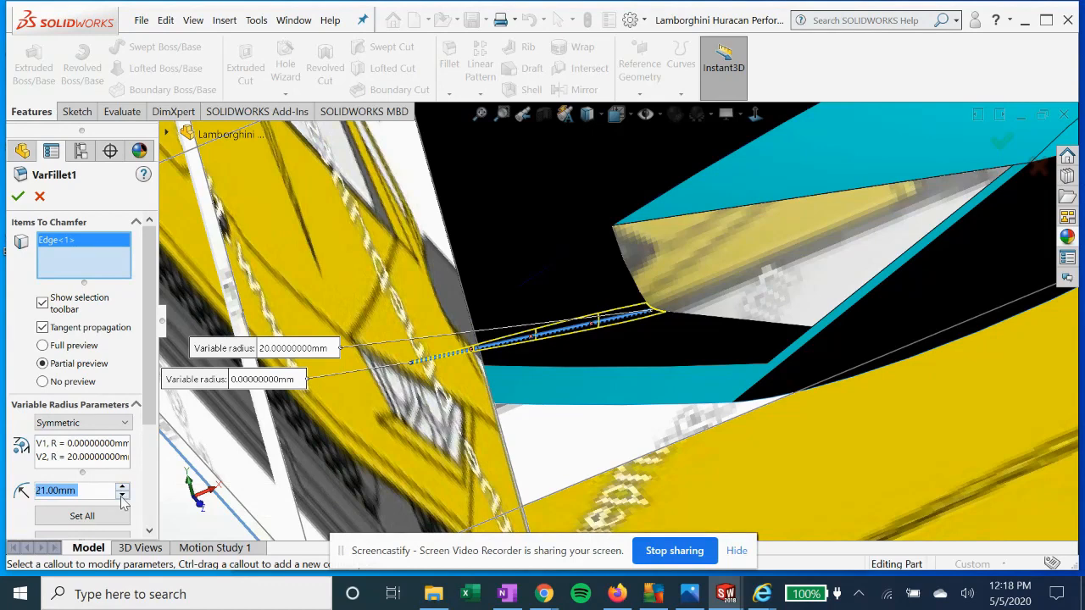
Try a 30 mm radius at point V2 of VarFillet1, return it to 20 mm, and accept the fillet.
{"action": "left_click_drag", "start_coordinate": [63, 447], "coordinate": [65, 458]}
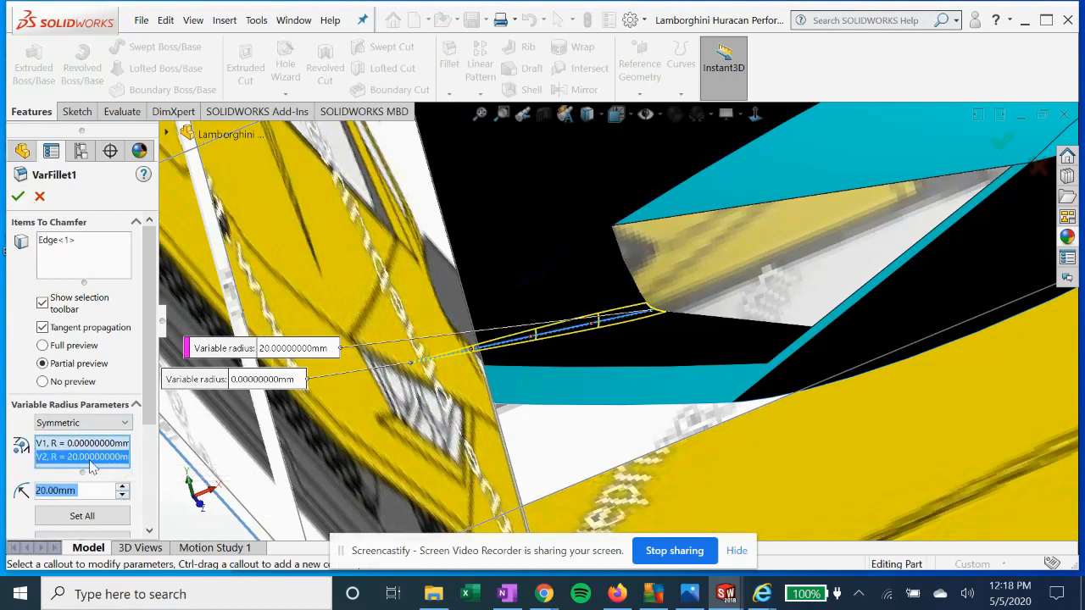
{"action": "left_click", "coordinate": [276, 348]}
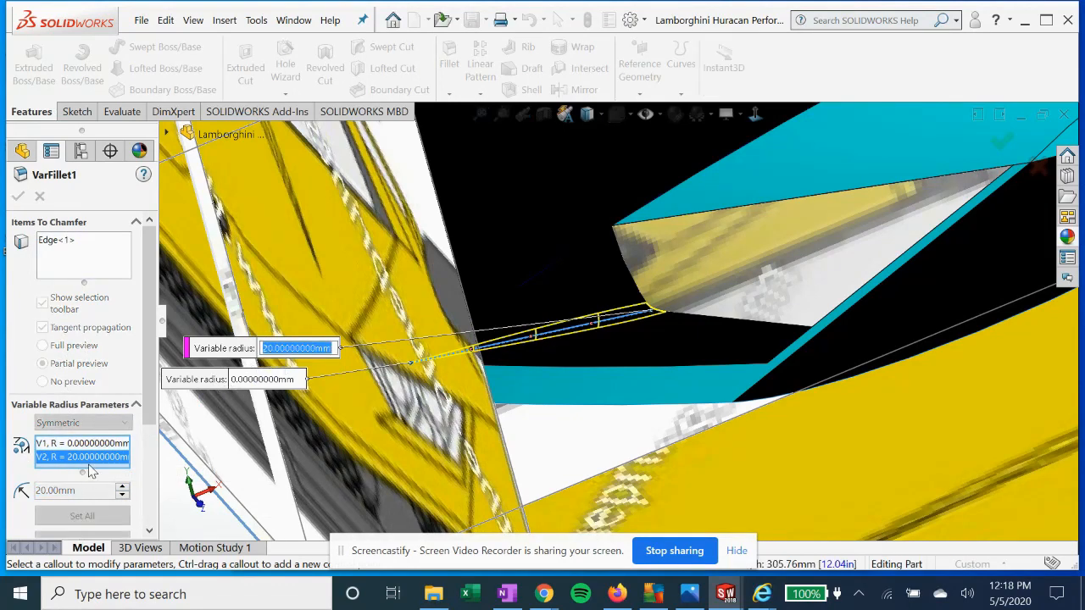
{"action": "left_click", "coordinate": [121, 487]}
{"action": "left_click", "coordinate": [121, 486]}
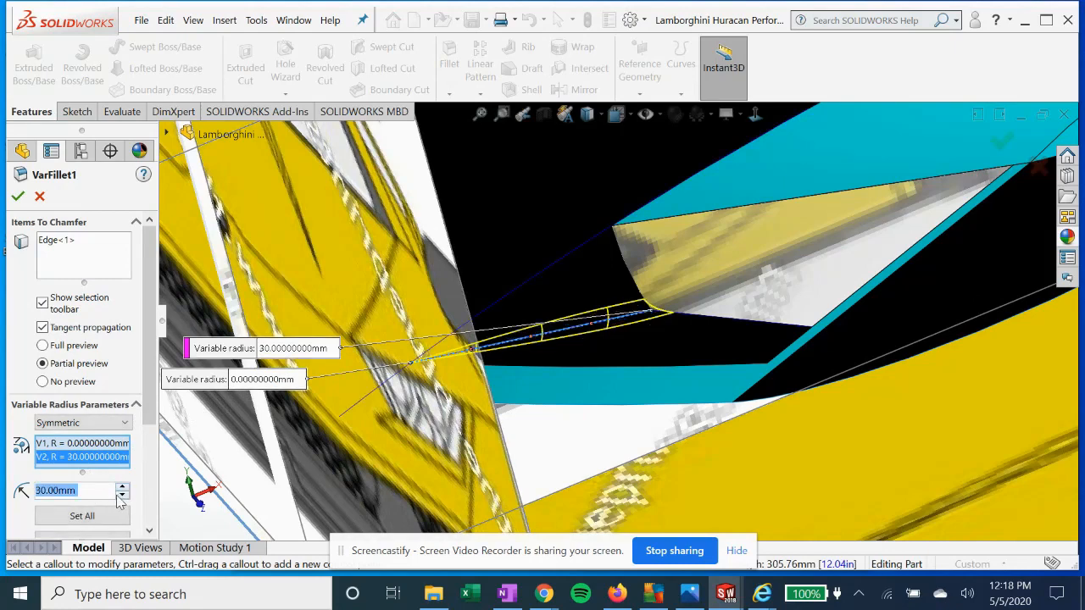
{"action": "left_click", "coordinate": [123, 495]}
{"action": "left_click", "coordinate": [54, 496]}
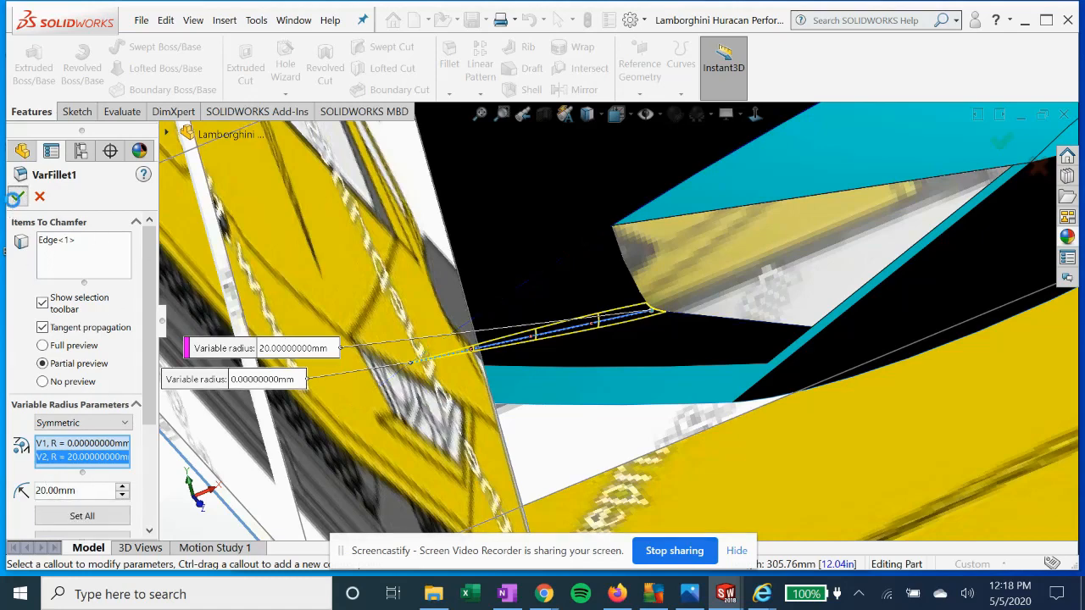
{"action": "key", "text": "Return"}
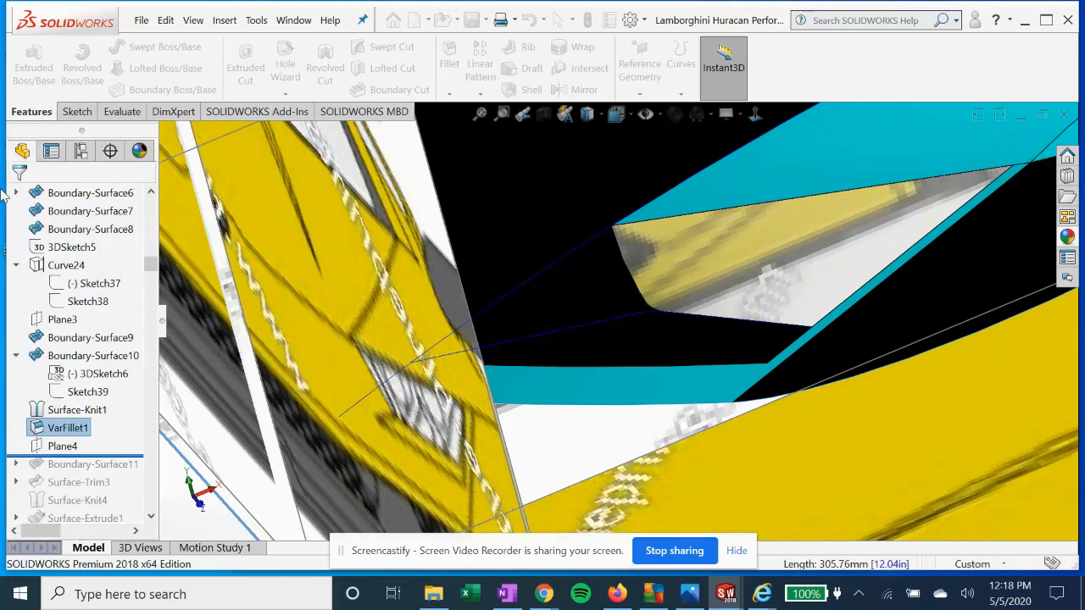
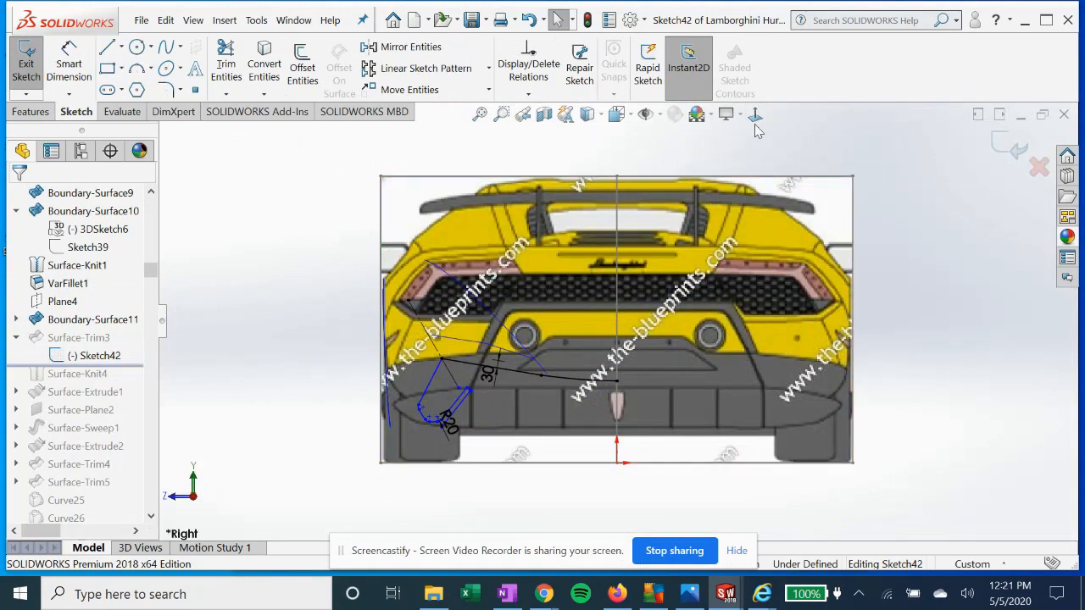
Examine Sketch42 of Surface-Trim3 normal to its plane around the front air intake, leave the sketch, and highlight it.
{"action": "left_click", "coordinate": [754, 119]}
{"action": "scroll", "coordinate": [787, 383], "scroll_direction": "down", "scroll_amount": 5}
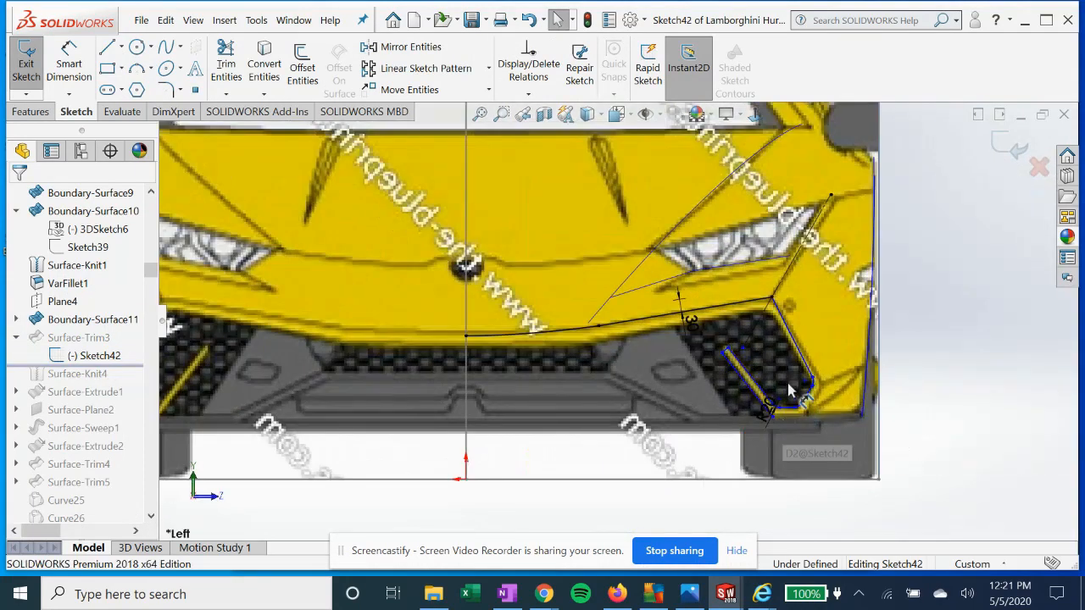
{"action": "scroll", "coordinate": [788, 383], "scroll_direction": "down", "scroll_amount": 2}
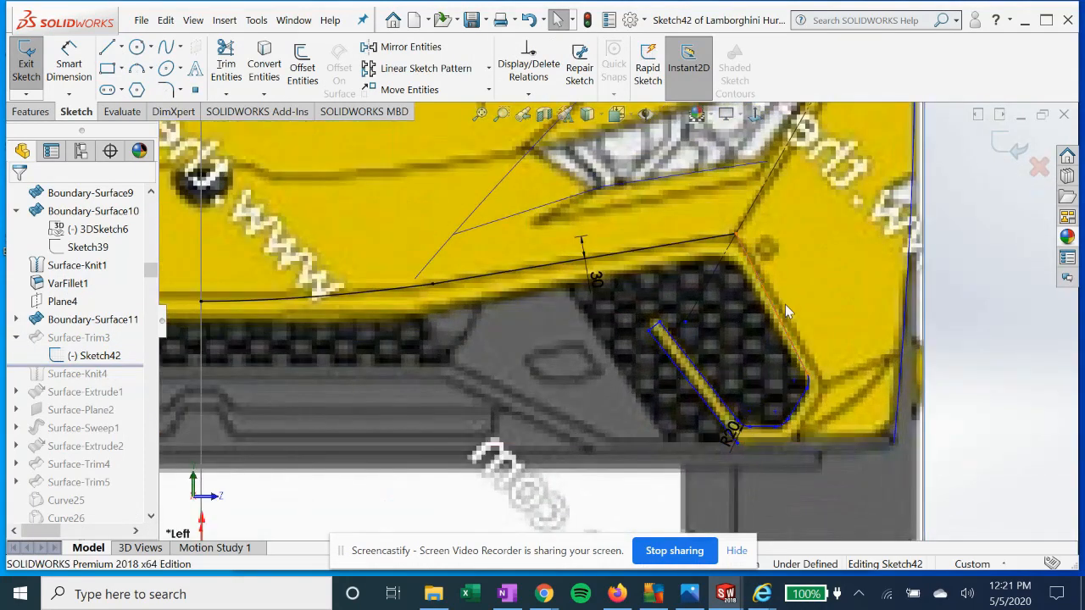
{"action": "scroll", "coordinate": [740, 233], "scroll_direction": "down", "scroll_amount": 1}
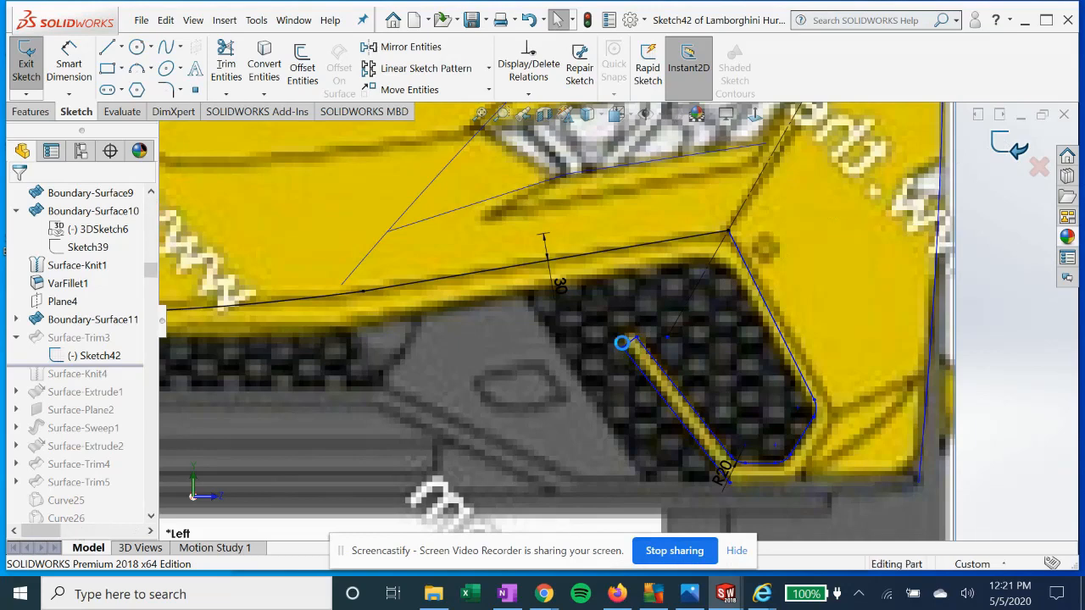
{"action": "left_click", "coordinate": [101, 355]}
{"action": "scroll", "coordinate": [386, 366], "scroll_direction": "up", "scroll_amount": 4}
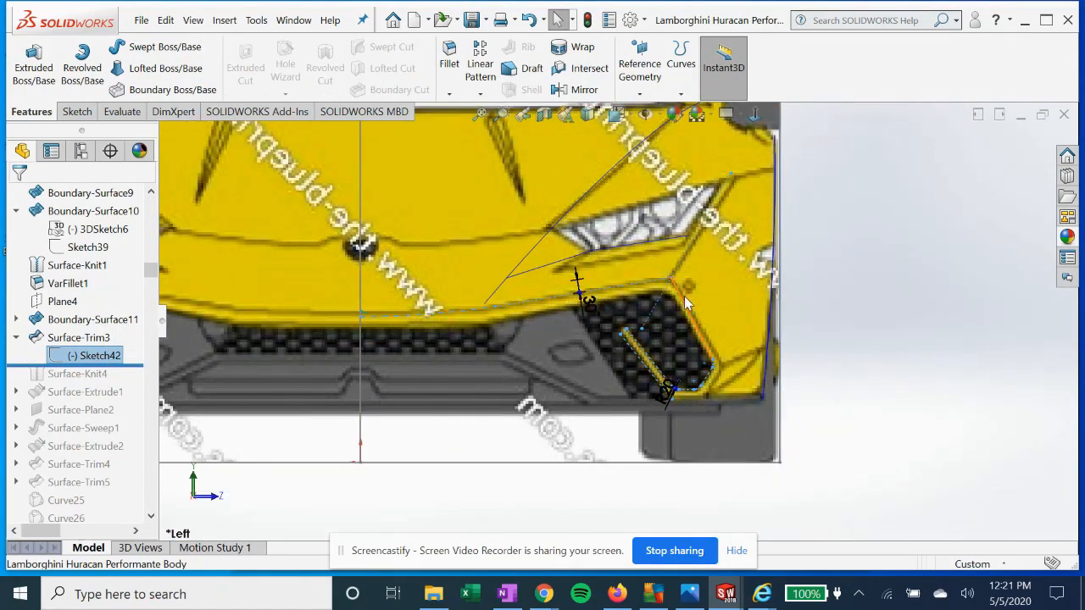
Inspect the intake opening cut by Surface-Trim3 and roll the feature history forward to include Surface-Knit4.
{"action": "left_click", "coordinate": [141, 342]}
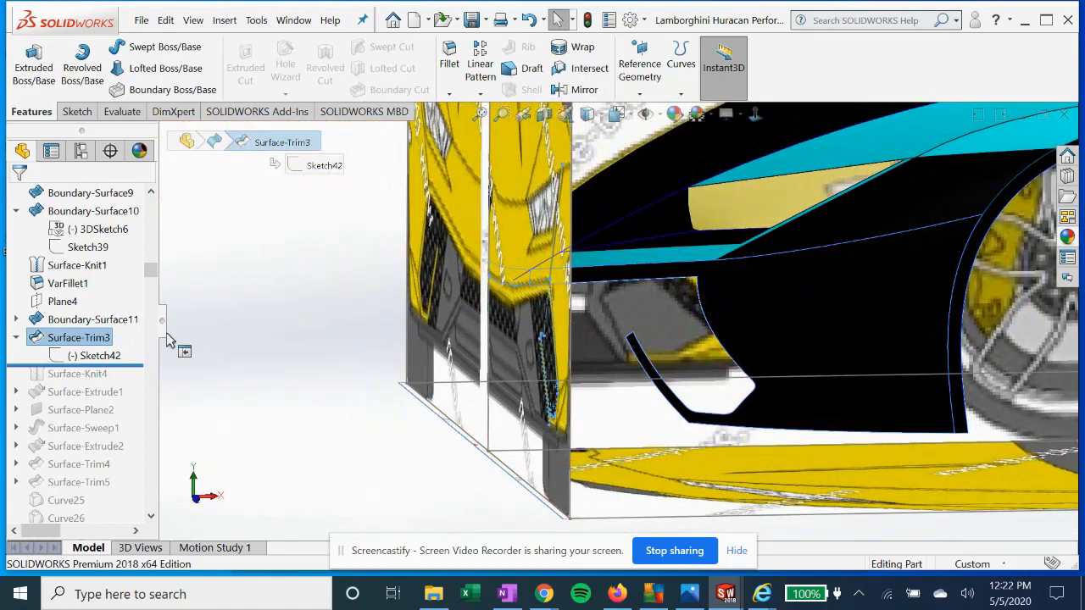
{"action": "mouse_move", "coordinate": [695, 311]}
{"action": "middle_mouse_down"}
{"action": "mouse_move", "coordinate": [650, 318]}
{"action": "mouse_move", "coordinate": [689, 306]}
{"action": "middle_mouse_up"}
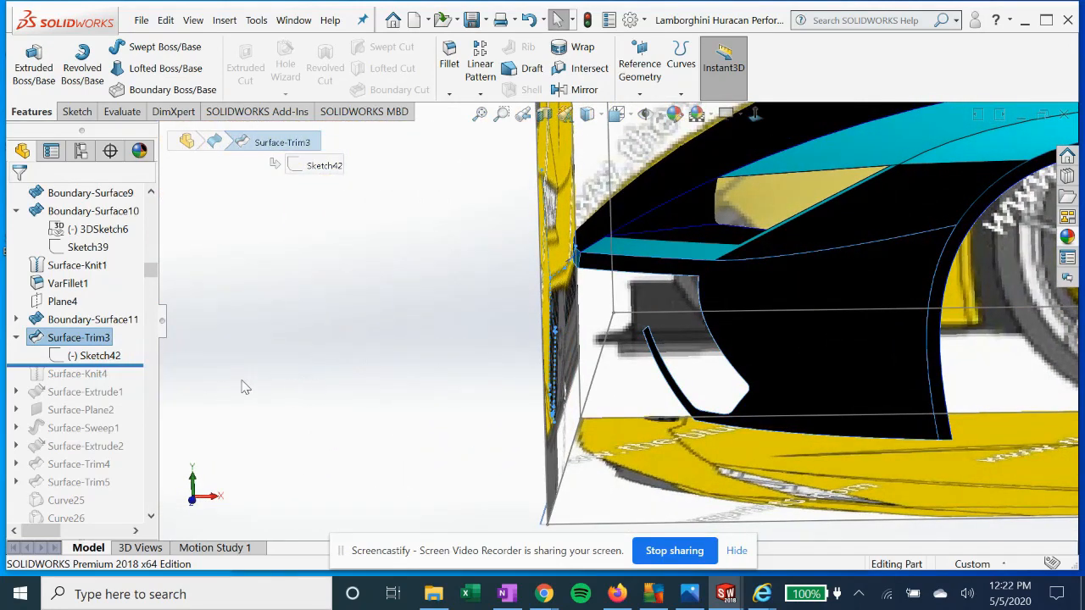
{"action": "left_click_drag", "start_coordinate": [138, 367], "coordinate": [137, 387]}
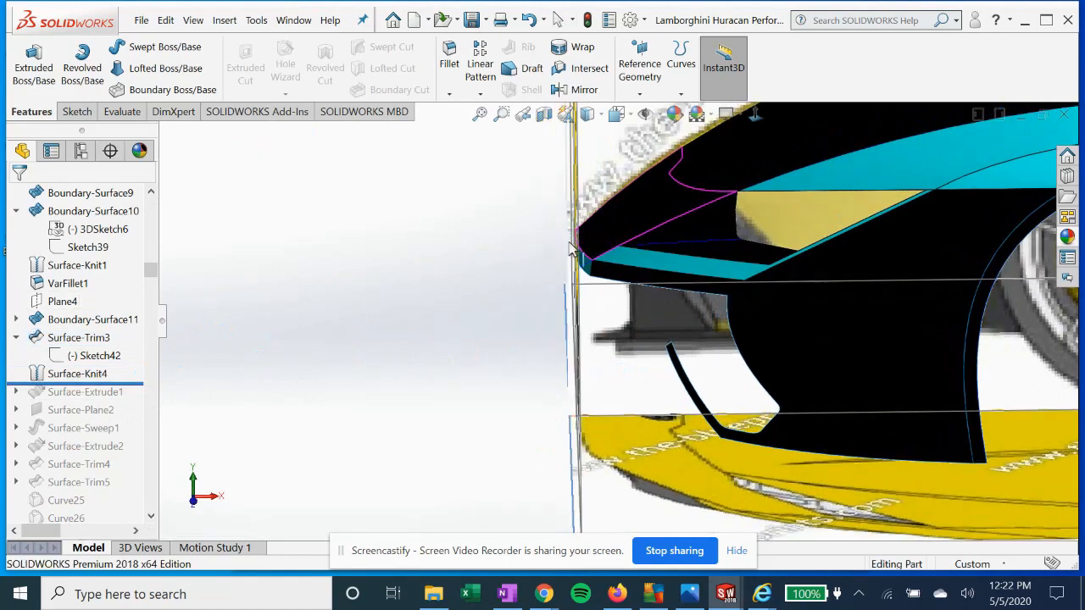
Edit VarFillet1, set the variable radius at point V2 to 22 mm, and accept the fillet.
{"action": "left_click", "coordinate": [68, 285]}
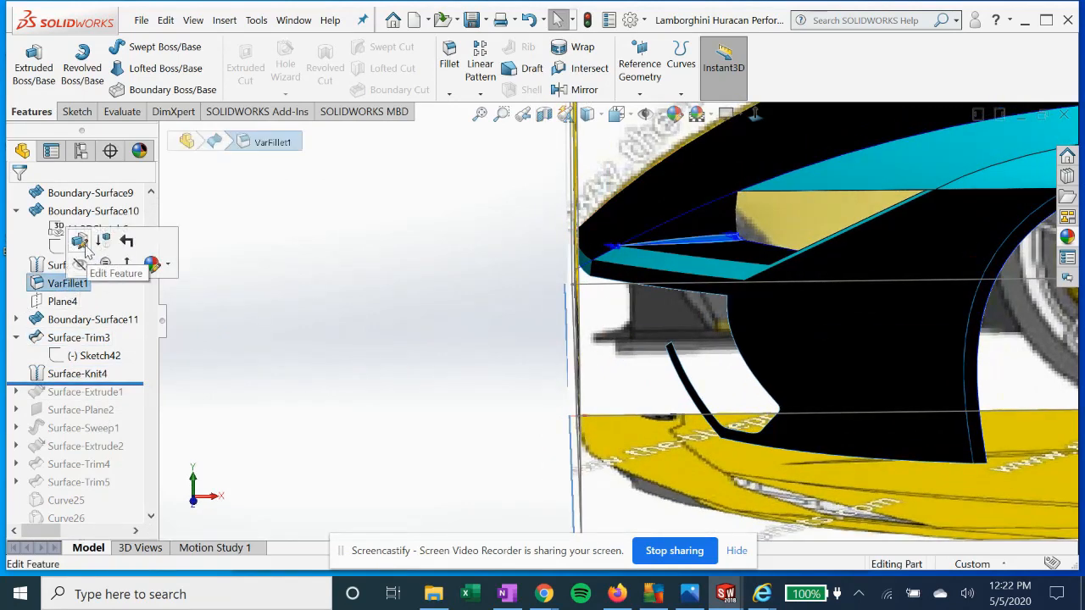
{"action": "left_click", "coordinate": [89, 242]}
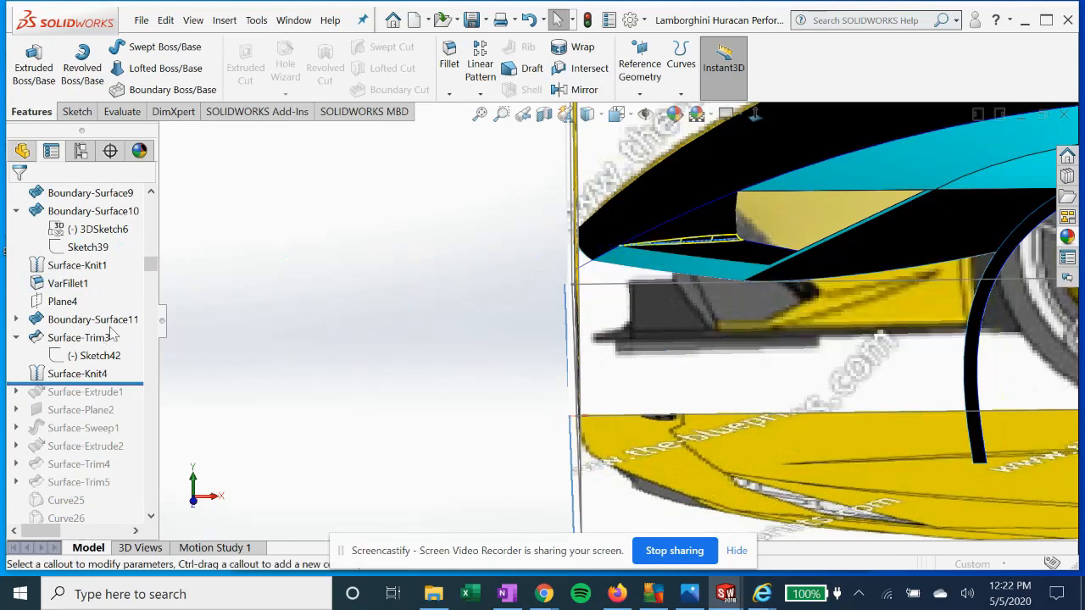
{"action": "left_click", "coordinate": [110, 490]}
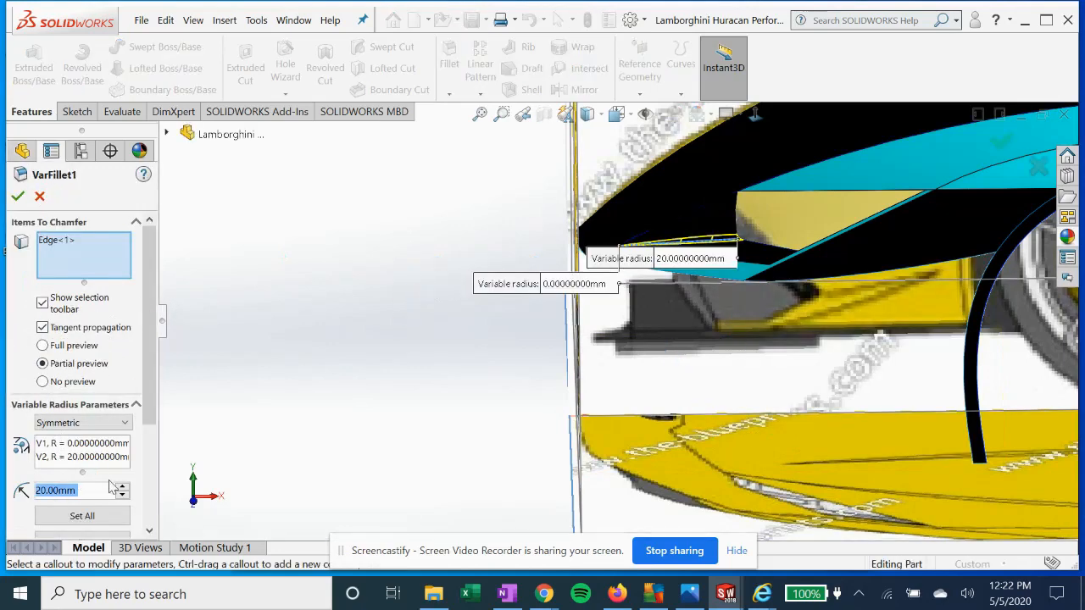
{"action": "left_click", "coordinate": [82, 462]}
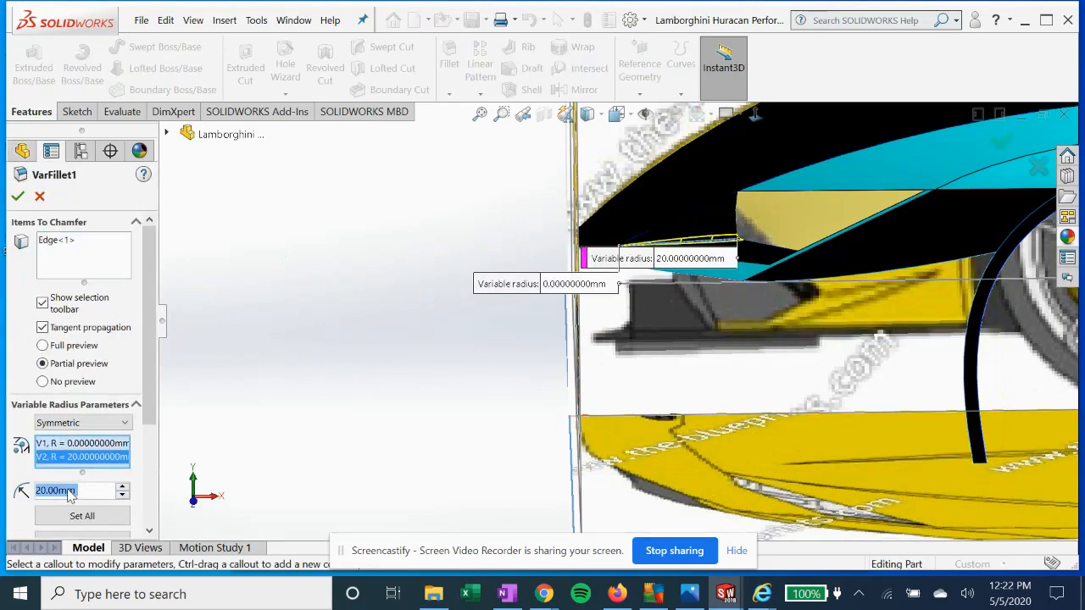
{"action": "left_click", "coordinate": [50, 491]}
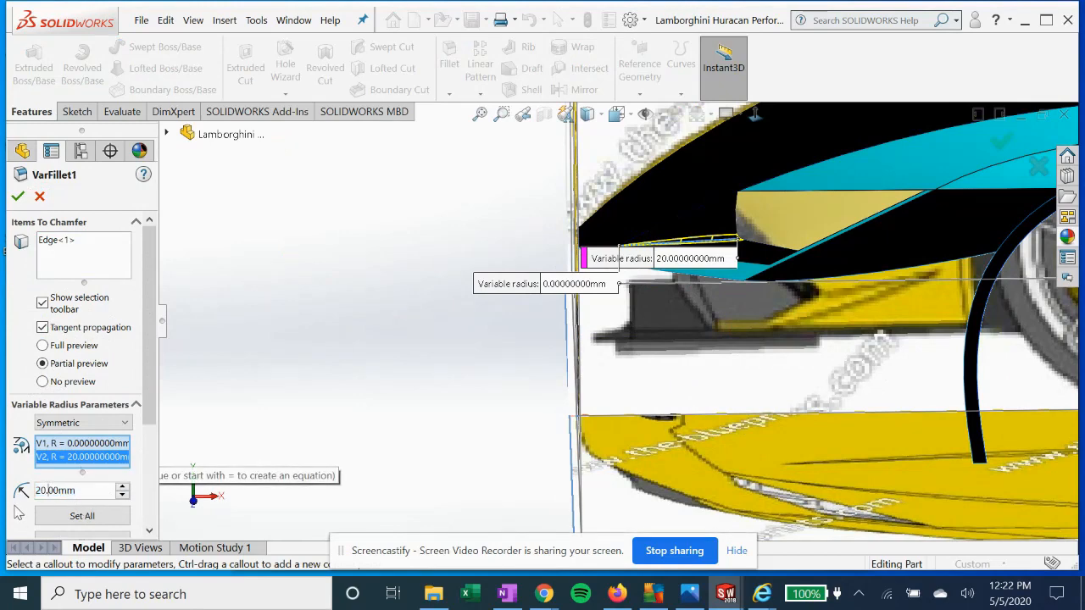
{"action": "right_click", "coordinate": [48, 491]}
{"action": "mouse_move", "coordinate": [121, 521]}
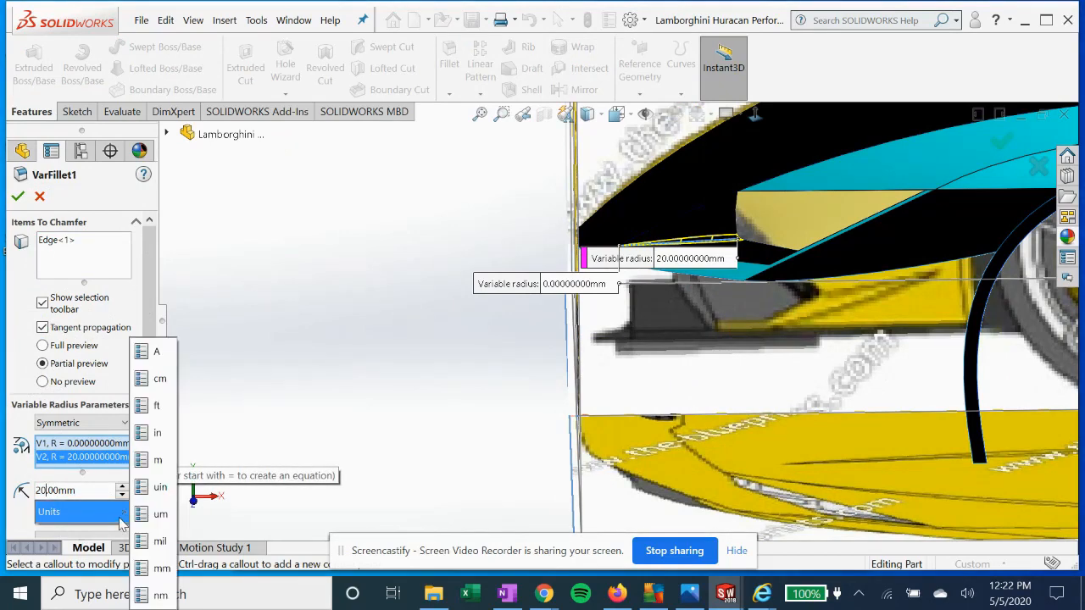
{"action": "key", "text": "Escape"}
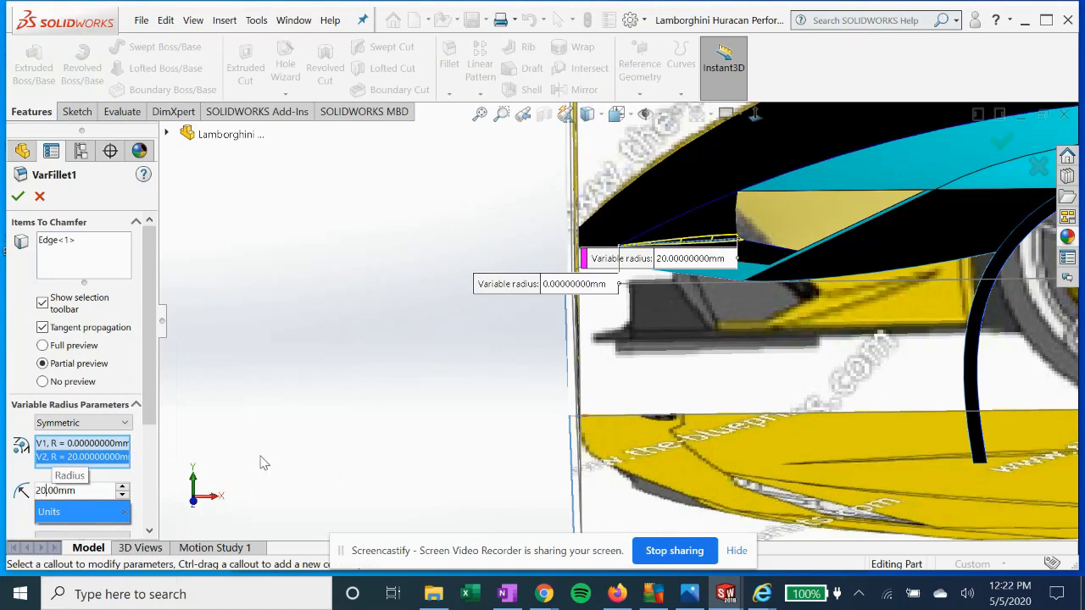
{"action": "key", "text": "BackSpace"}
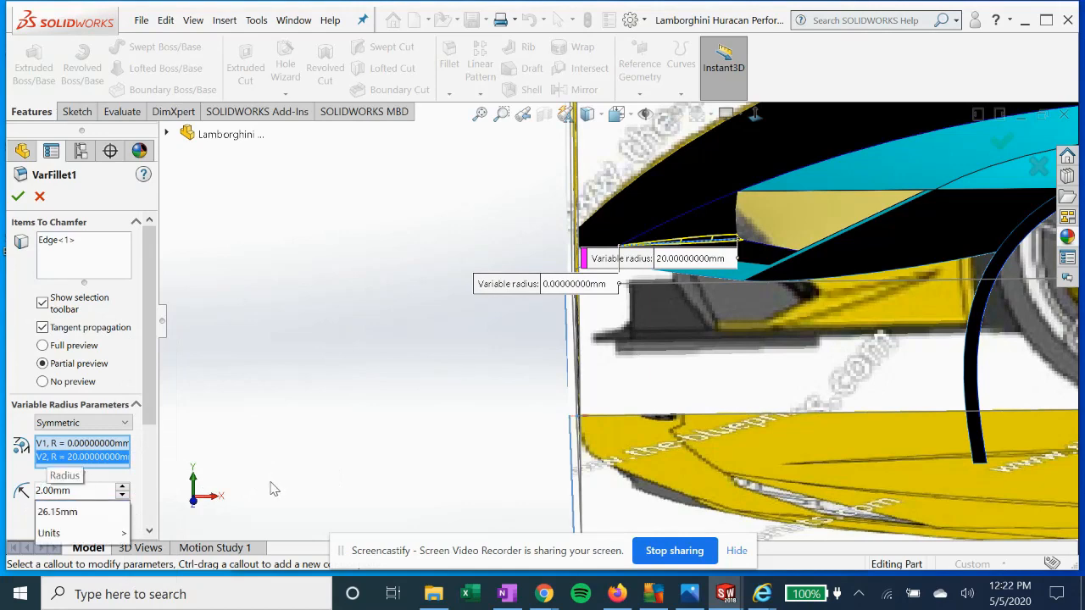
{"action": "type", "text": "2"}
{"action": "key", "text": "Return"}
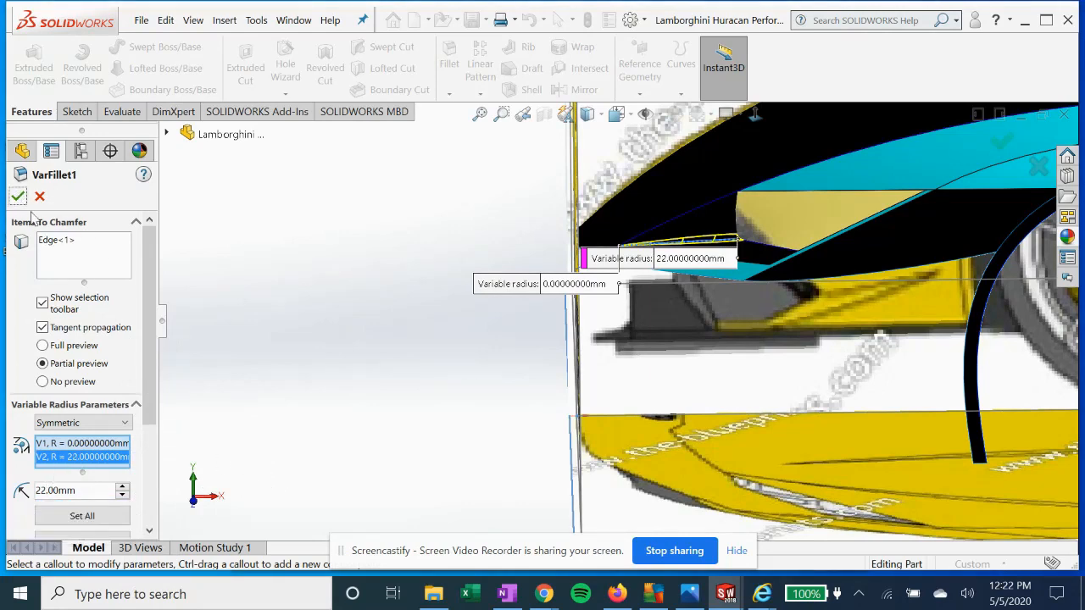
{"action": "left_click", "coordinate": [17, 197]}
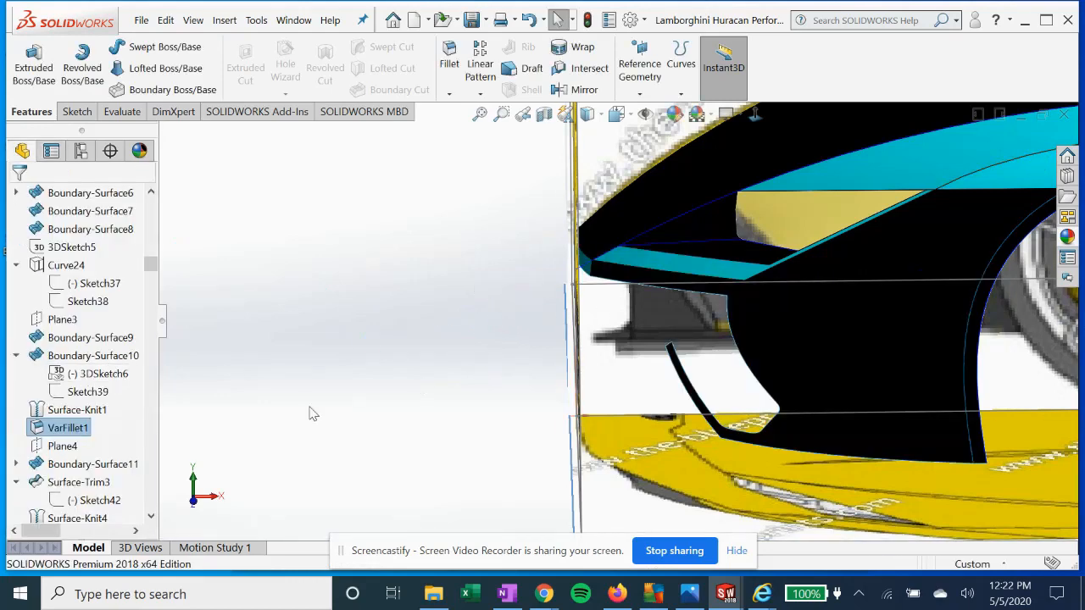
Roll the feature history forward to include Surface-Extrude1 and open its 3DSketch7 for editing.
{"action": "scroll", "coordinate": [102, 438], "scroll_direction": "down", "scroll_amount": 2}
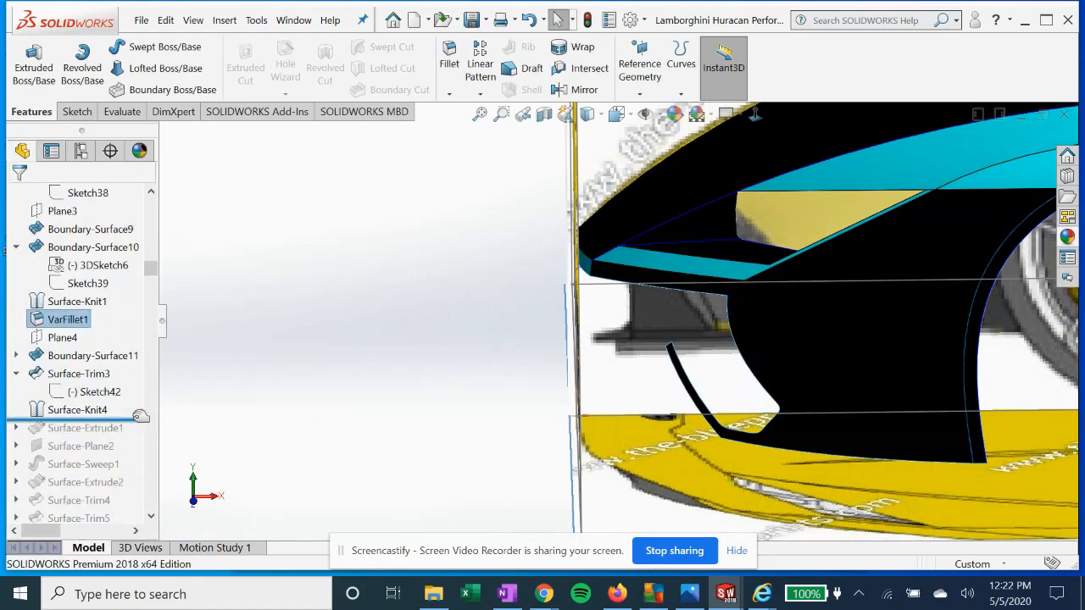
{"action": "left_click_drag", "start_coordinate": [140, 416], "coordinate": [140, 431]}
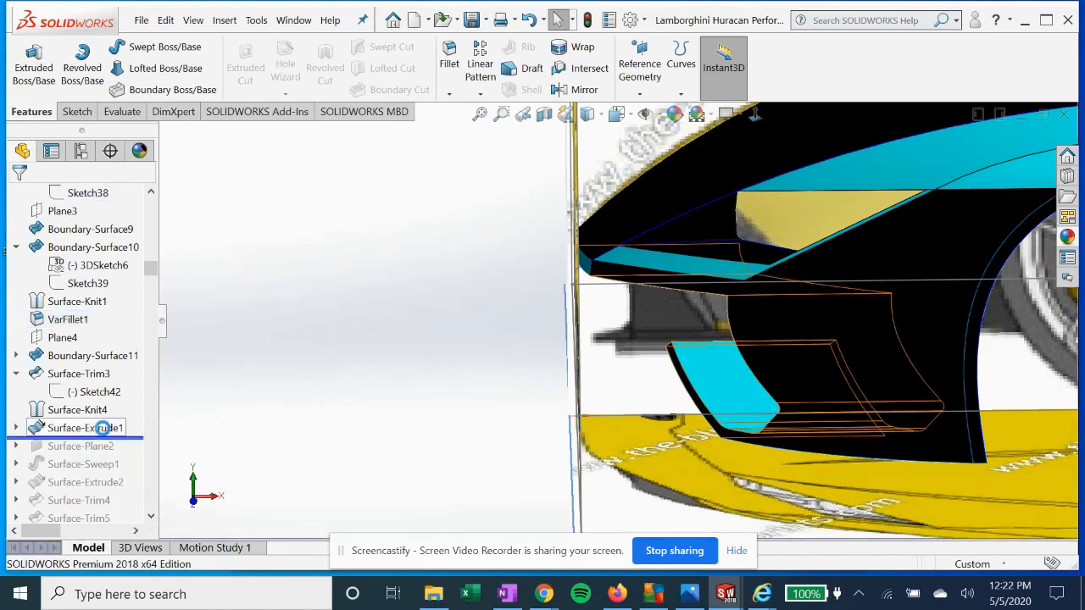
{"action": "left_click", "coordinate": [93, 428]}
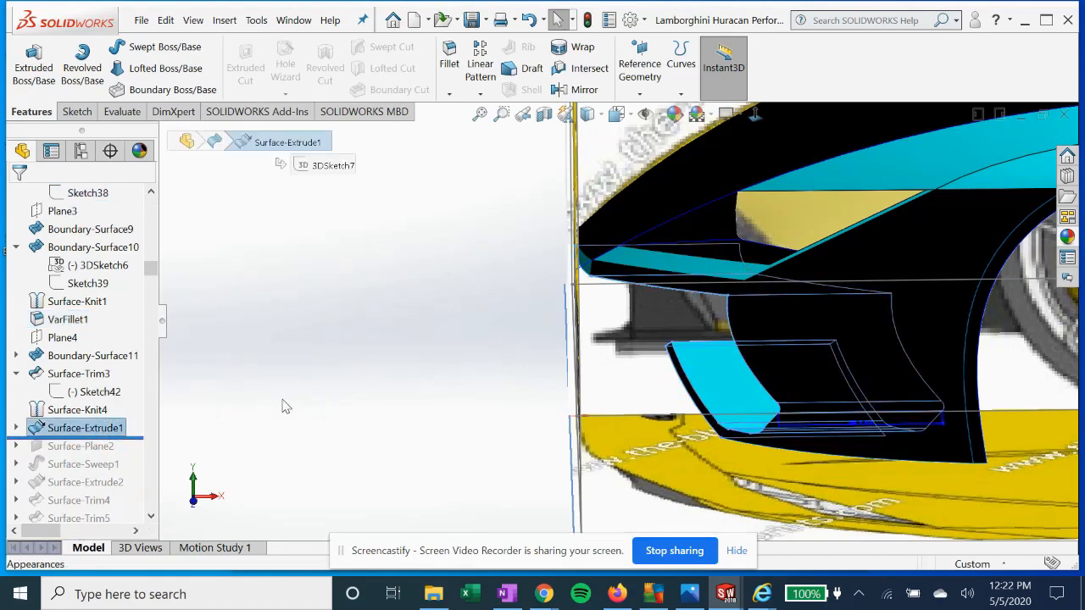
{"action": "left_click", "coordinate": [15, 428]}
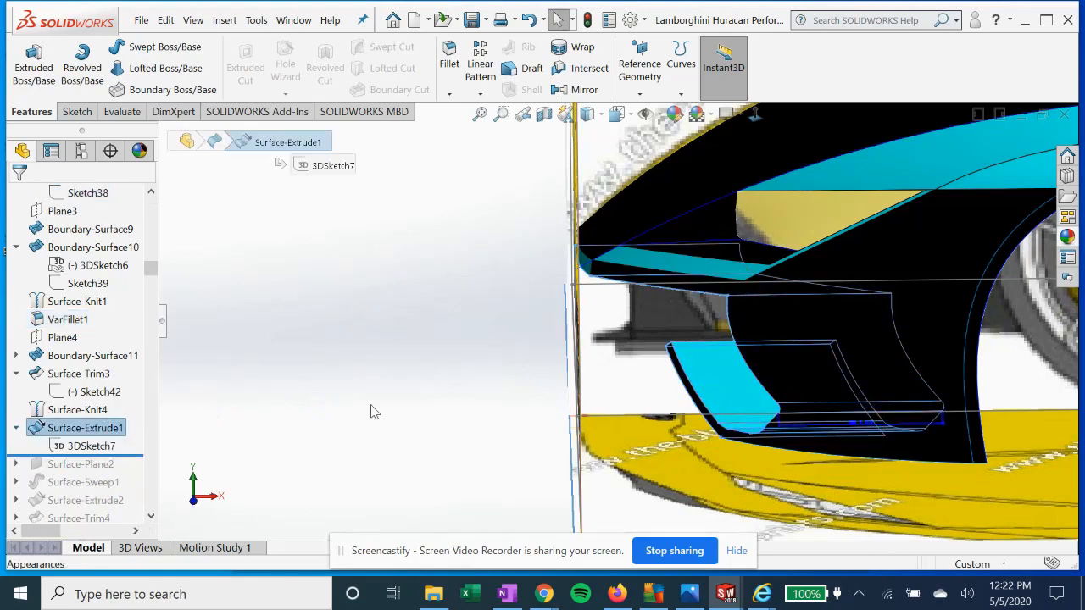
{"action": "left_click", "coordinate": [76, 448]}
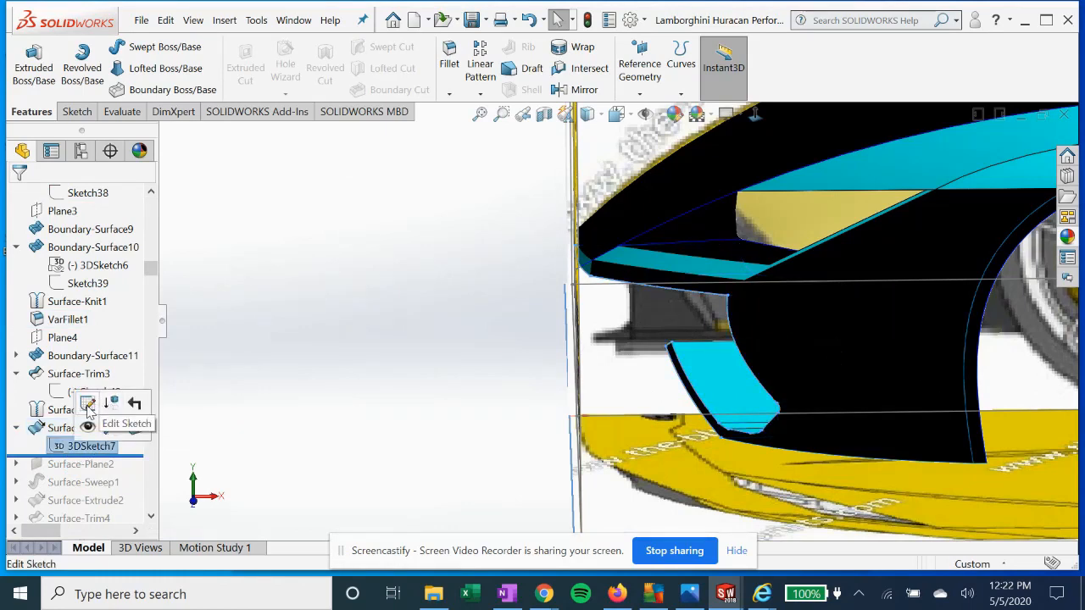
{"action": "left_click", "coordinate": [88, 404]}
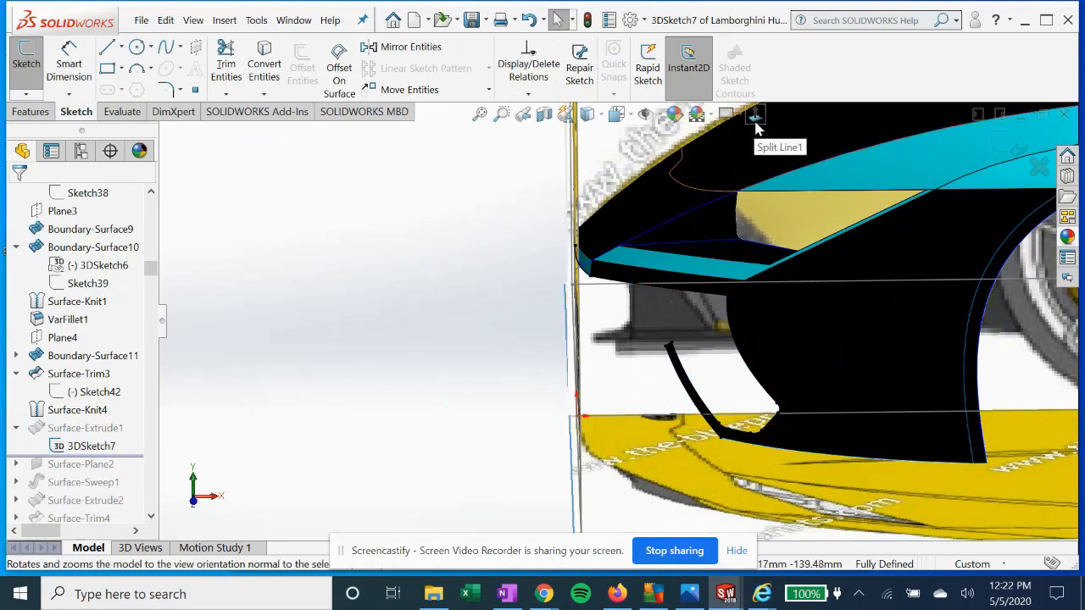
Examine 3DSketch7 around the front air intake in a straight-on front view and leave the sketch.
{"action": "left_click", "coordinate": [755, 117]}
{"action": "scroll", "coordinate": [432, 362], "scroll_direction": "down", "scroll_amount": 10}
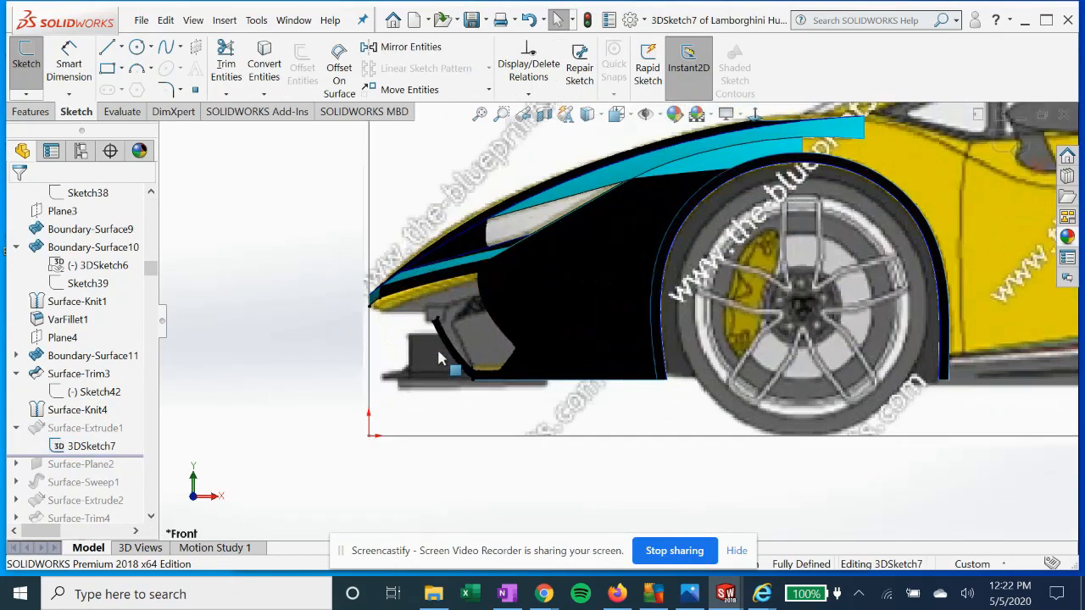
{"action": "middle_click_drag", "start_coordinate": [470, 347], "coordinate": [478, 313]}
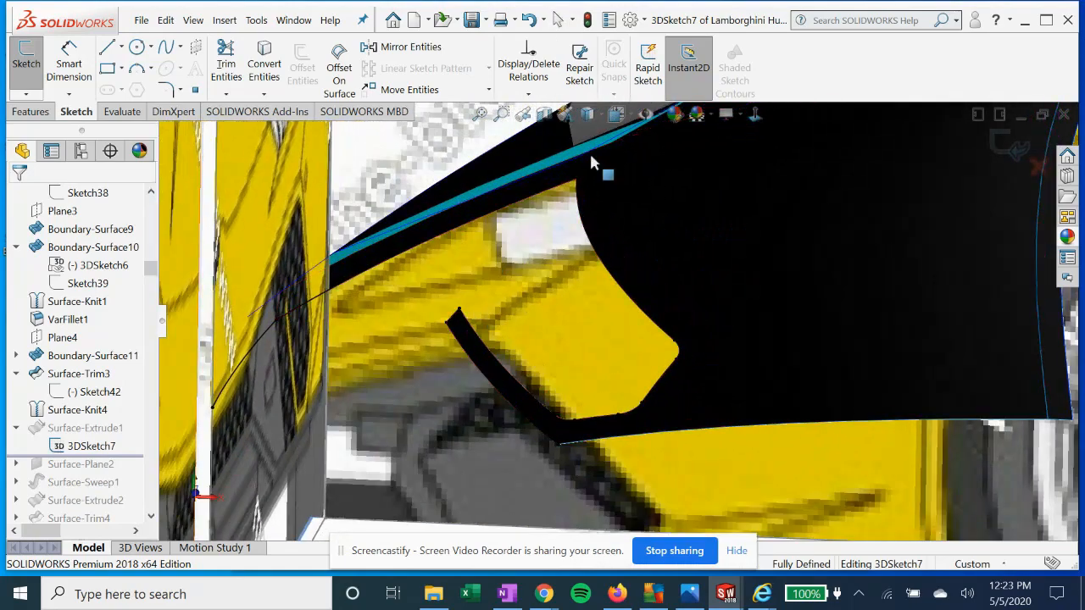
{"action": "left_click", "coordinate": [754, 114]}
{"action": "scroll", "coordinate": [407, 360], "scroll_direction": "down", "scroll_amount": 10}
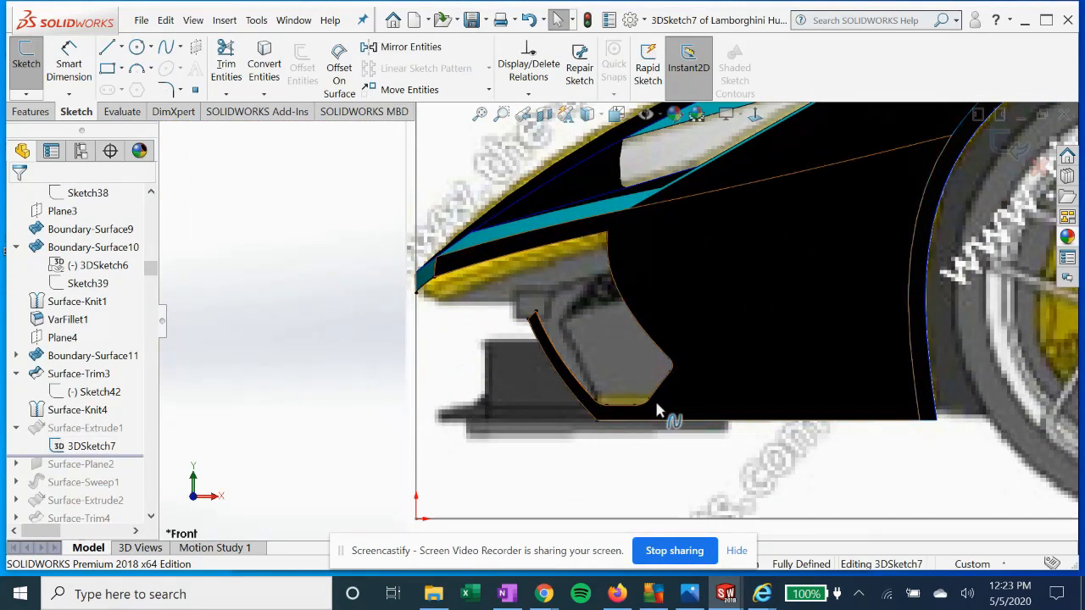
{"action": "left_click", "coordinate": [979, 115]}
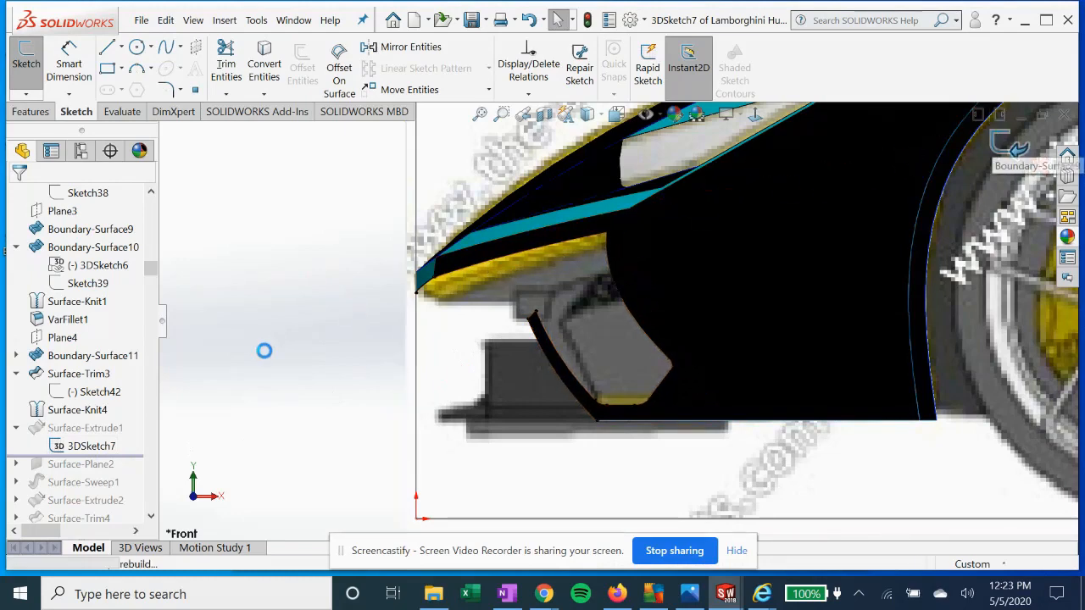
Review Surface-Extrude1's blind extrusion and direction reference, close its definition, inspect the extruded intake walls, and highlight the feature.
{"action": "left_click", "coordinate": [84, 428]}
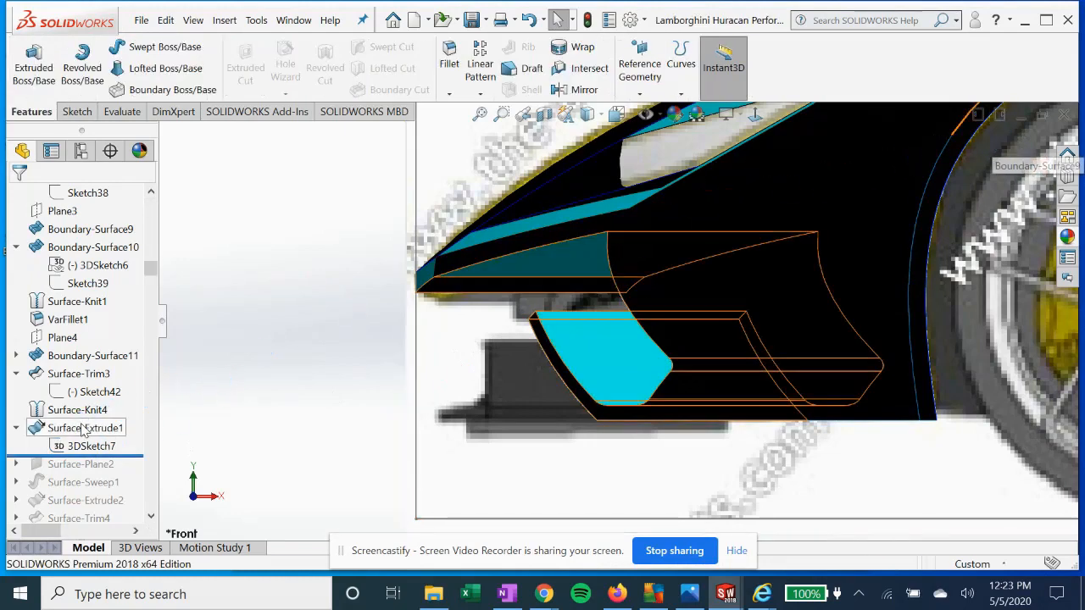
{"action": "left_click", "coordinate": [94, 379]}
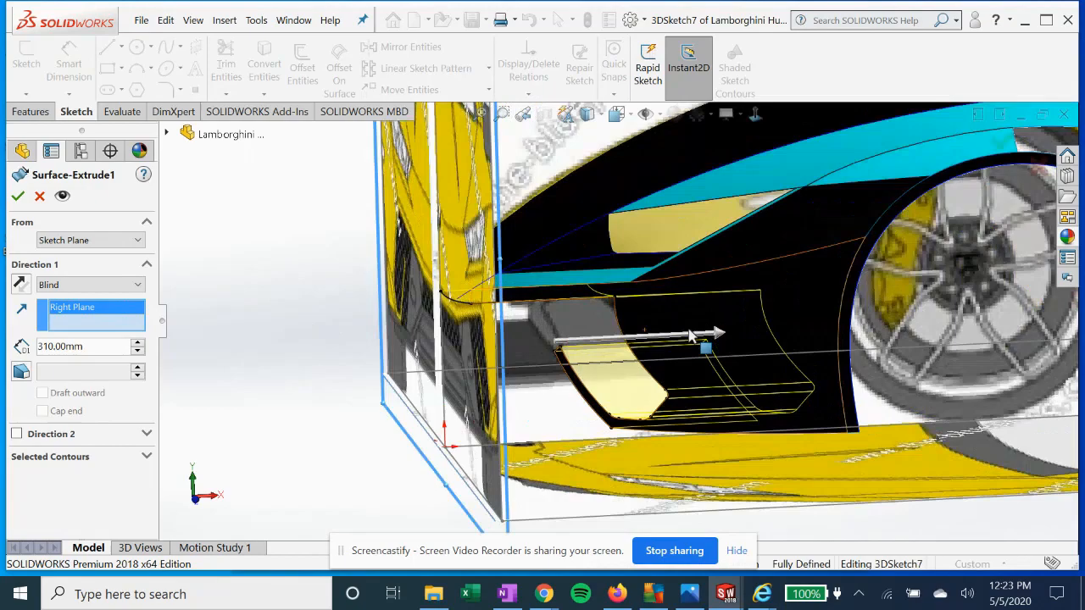
{"action": "scroll", "coordinate": [672, 368], "scroll_direction": "down", "scroll_amount": 1}
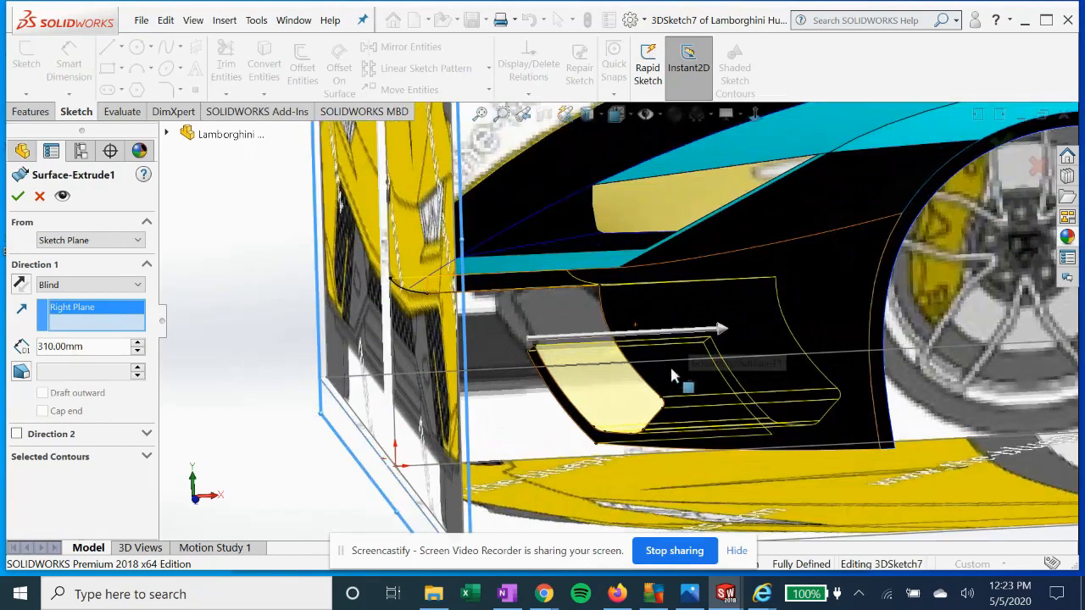
{"action": "middle_click_drag", "start_coordinate": [670, 369], "coordinate": [503, 339]}
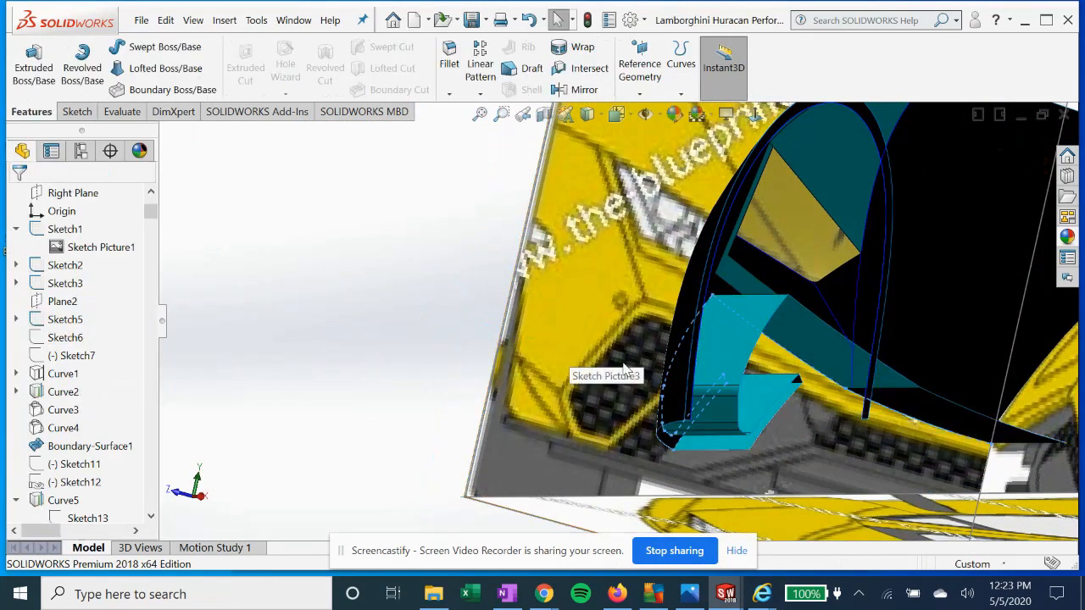
{"action": "middle_click_drag", "start_coordinate": [566, 356], "coordinate": [586, 368]}
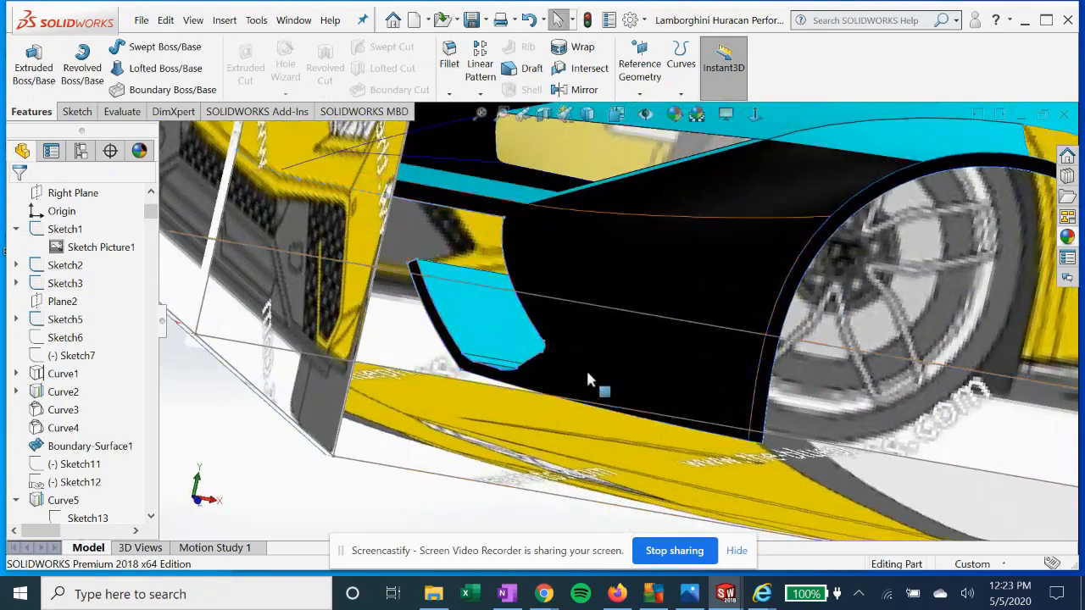
{"action": "mouse_move", "coordinate": [497, 335]}
{"action": "middle_mouse_down"}
{"action": "mouse_move", "coordinate": [508, 316]}
{"action": "mouse_move", "coordinate": [492, 339]}
{"action": "mouse_move", "coordinate": [545, 368]}
{"action": "mouse_move", "coordinate": [508, 300]}
{"action": "mouse_move", "coordinate": [550, 361]}
{"action": "middle_mouse_up"}
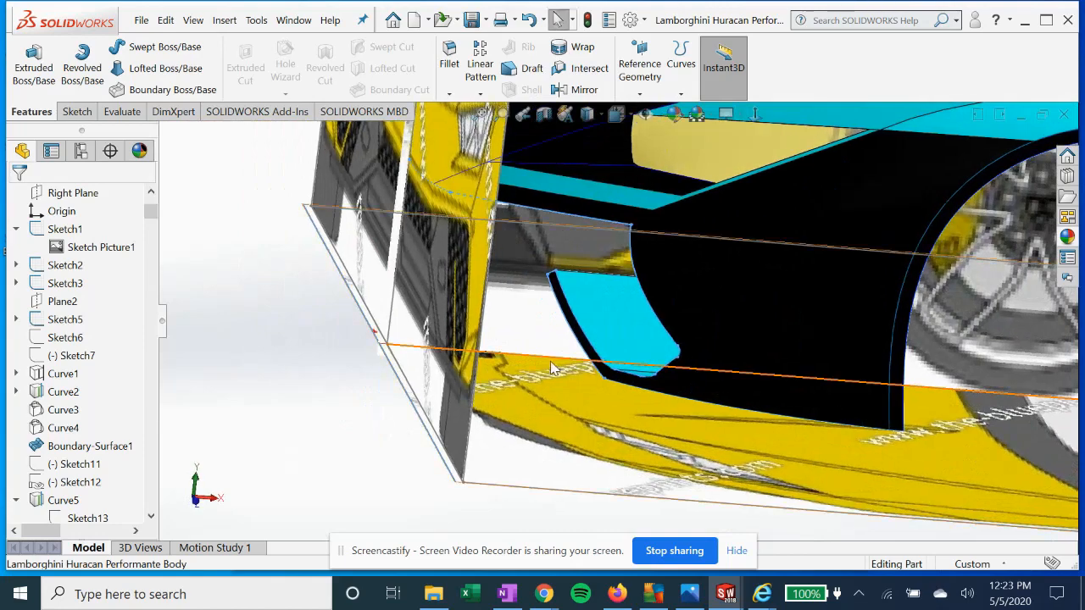
{"action": "scroll", "coordinate": [99, 398], "scroll_direction": "down", "scroll_amount": 4}
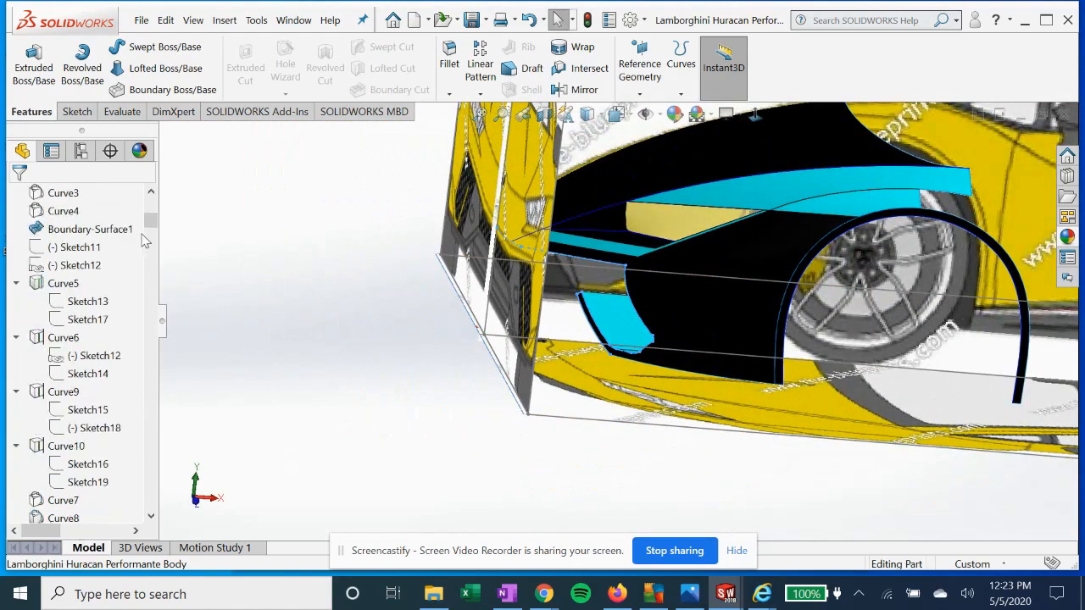
{"action": "scroll", "coordinate": [102, 297], "scroll_direction": "down", "scroll_amount": 10}
{"action": "left_click", "coordinate": [85, 356]}
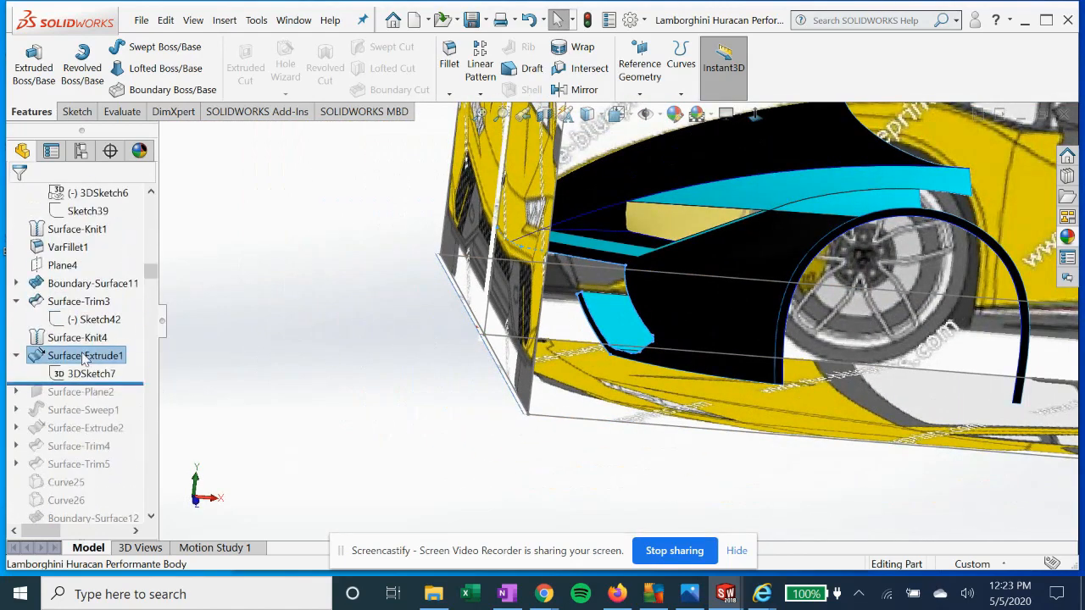
Roll the feature history forward to include Surface-Plane2, highlight it beneath the front fender, and select its Sketch43.
{"action": "scroll", "coordinate": [123, 354], "scroll_direction": "down", "scroll_amount": 1}
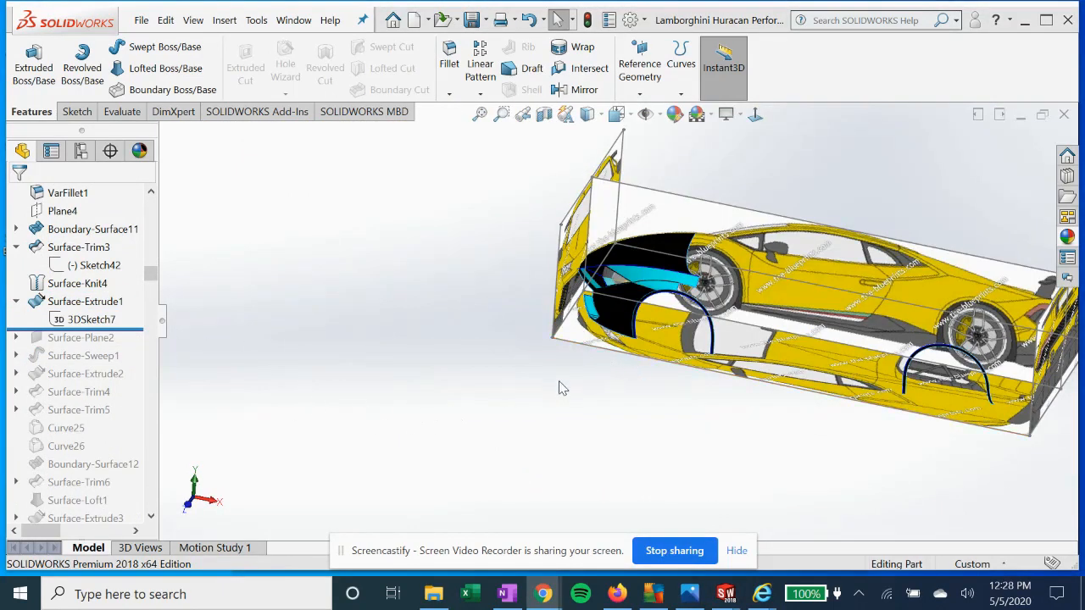
{"action": "middle_click_drag", "start_coordinate": [559, 388], "coordinate": [285, 310]}
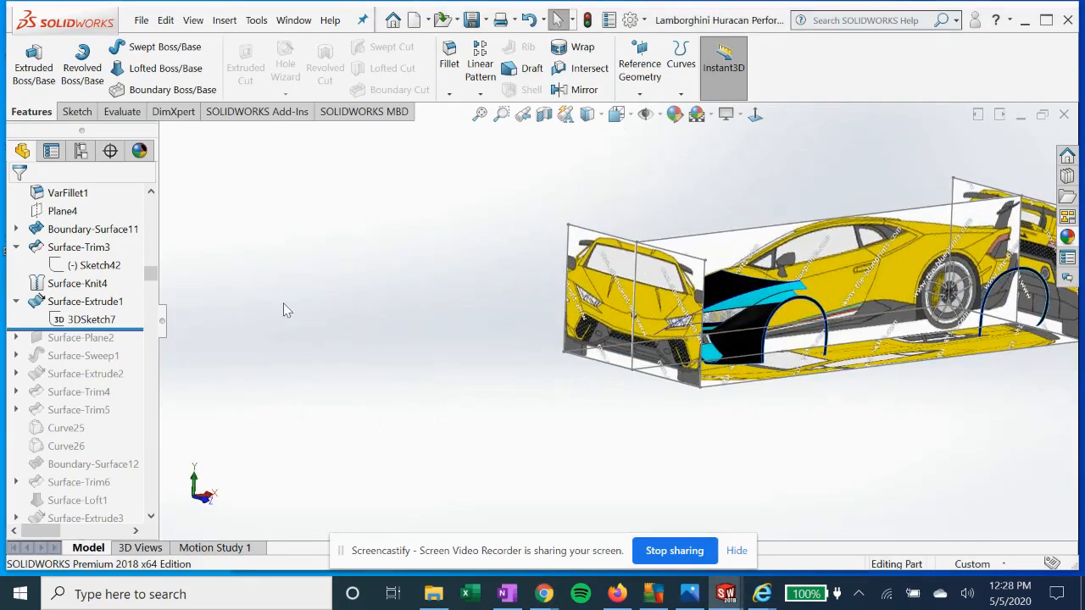
{"action": "left_click_drag", "start_coordinate": [139, 329], "coordinate": [133, 346]}
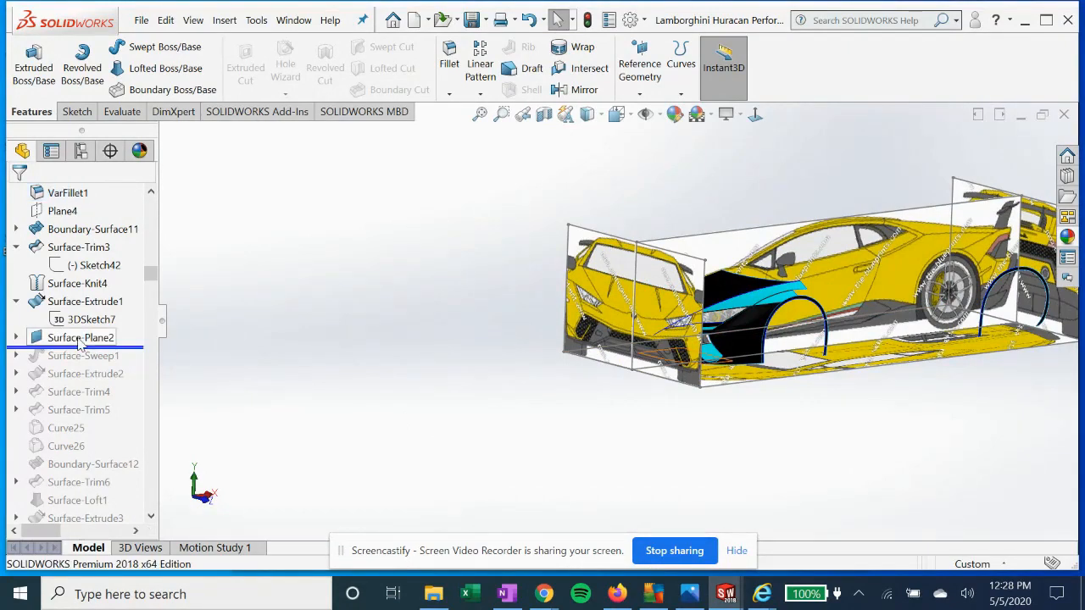
{"action": "left_click", "coordinate": [77, 337]}
{"action": "middle_click_drag", "start_coordinate": [767, 387], "coordinate": [526, 389]}
{"action": "scroll", "coordinate": [653, 356], "scroll_direction": "down", "scroll_amount": 5}
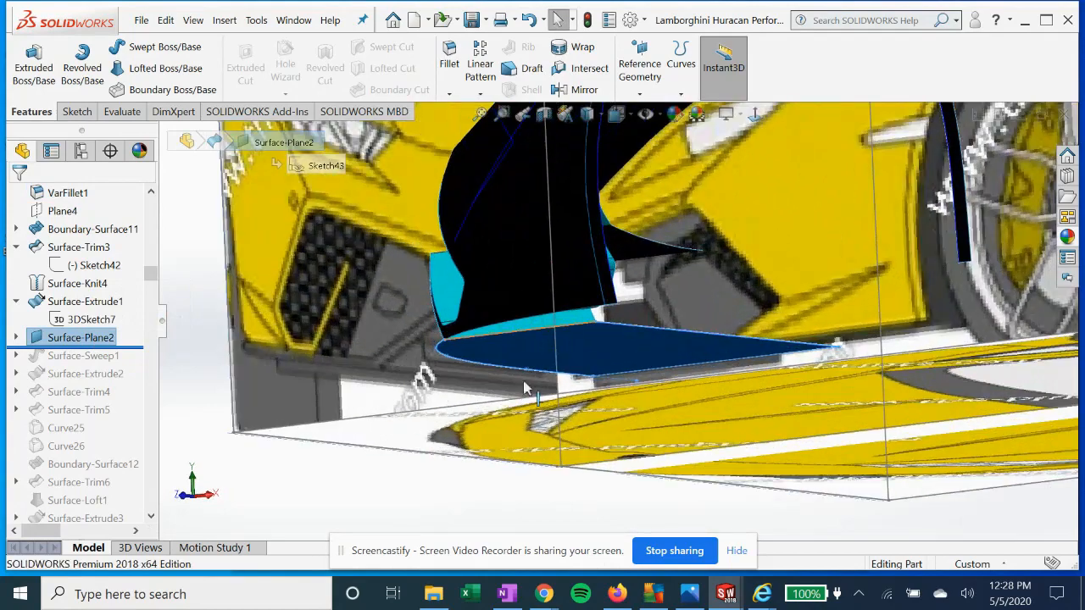
{"action": "left_click", "coordinate": [15, 337]}
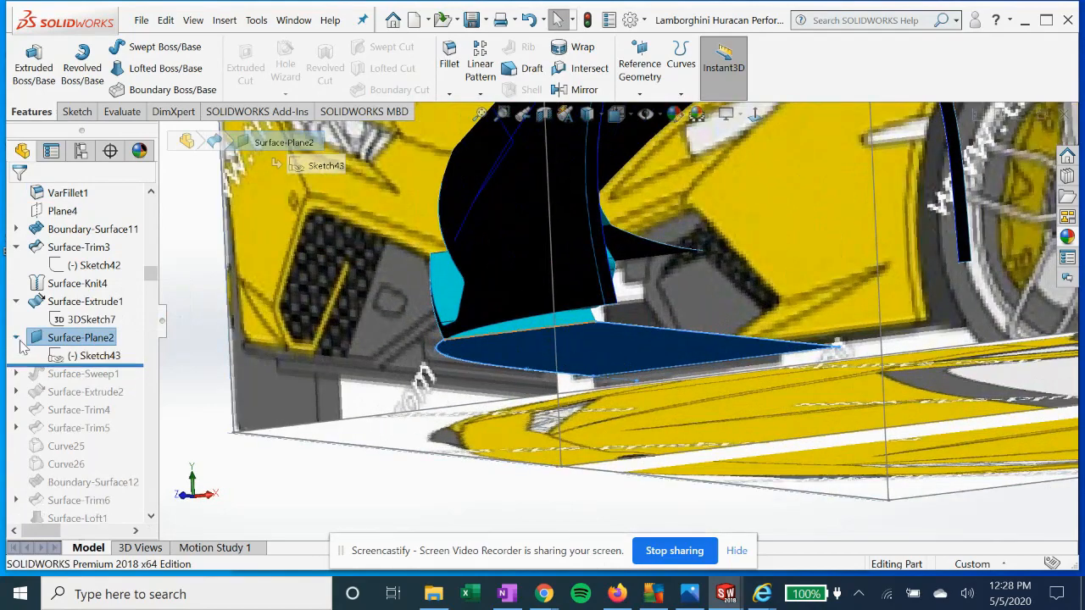
{"action": "left_click", "coordinate": [85, 356]}
{"action": "scroll", "coordinate": [437, 385], "scroll_direction": "down", "scroll_amount": 2}
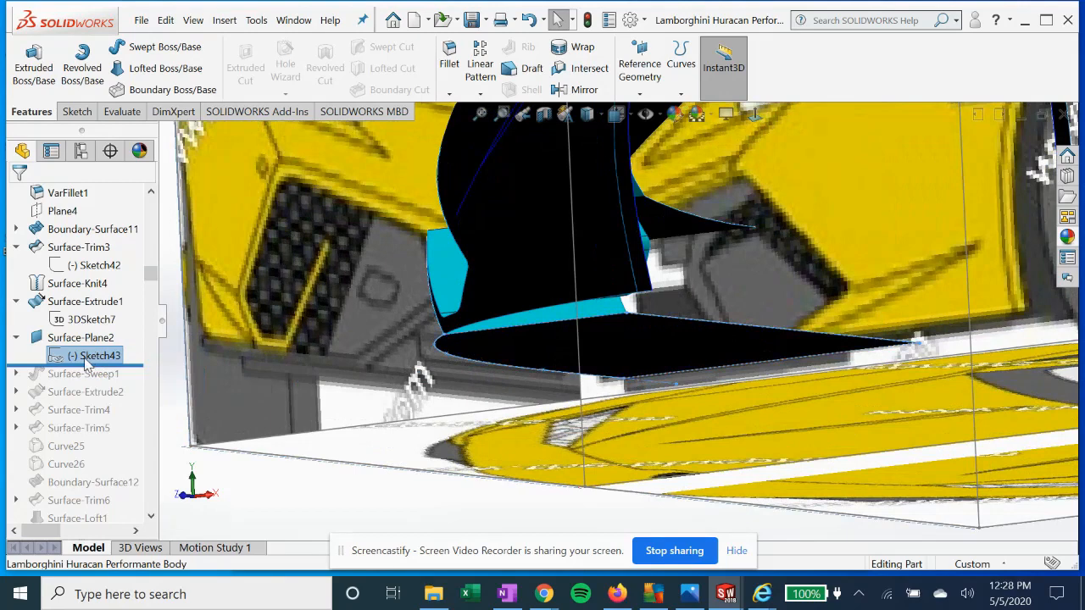
Review Surface-Plane2's bounding sketch from above, accept the feature, and inspect the flat surface beneath the front fender.
{"action": "left_click", "coordinate": [82, 339]}
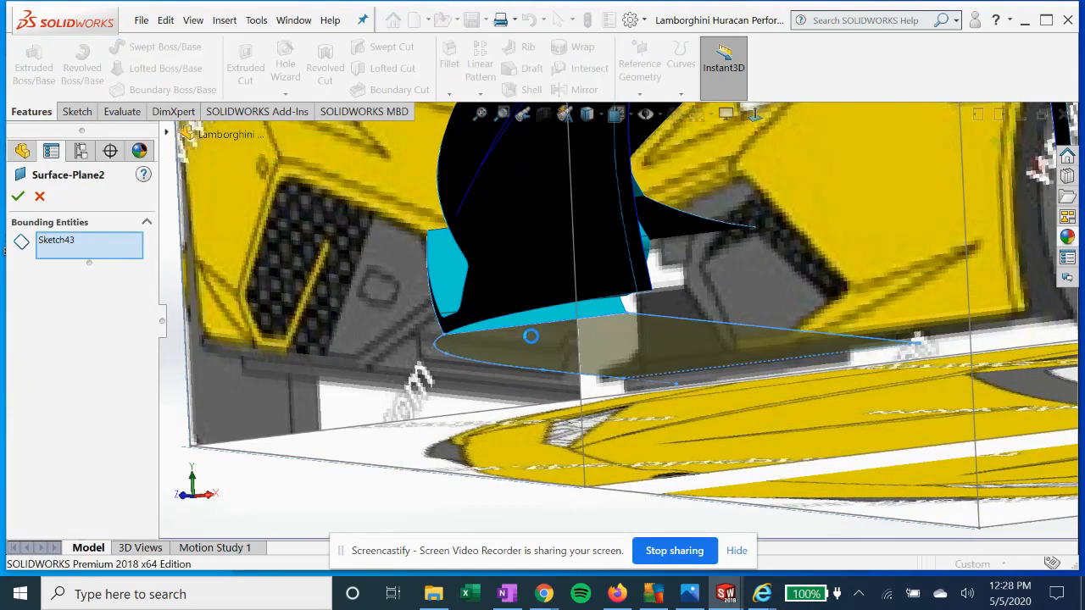
{"action": "middle_click_drag", "start_coordinate": [666, 363], "coordinate": [686, 279]}
{"action": "left_click", "coordinate": [758, 118]}
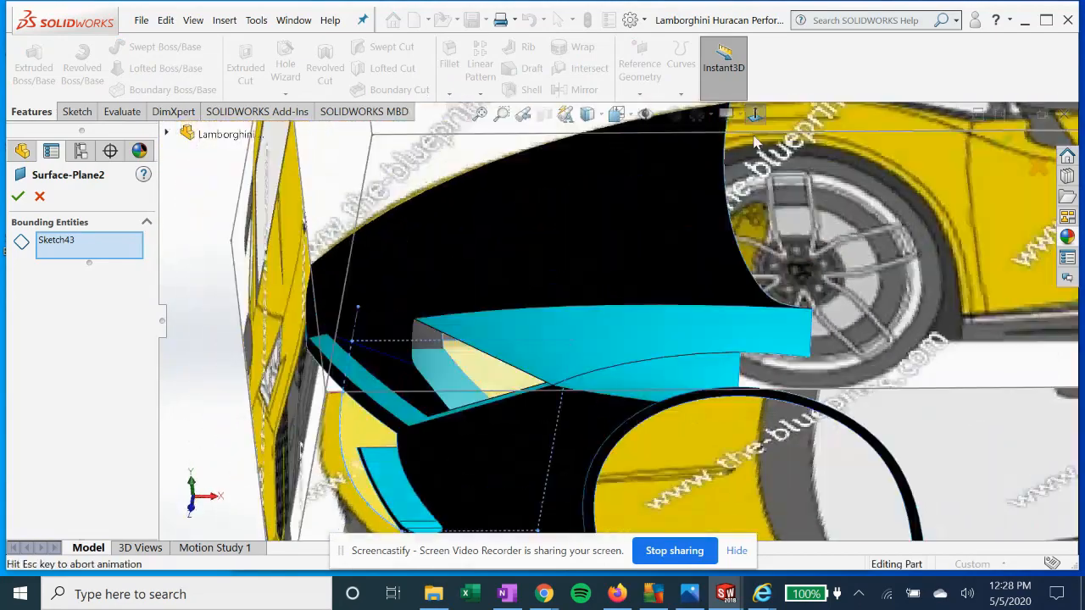
{"action": "left_click", "coordinate": [755, 114]}
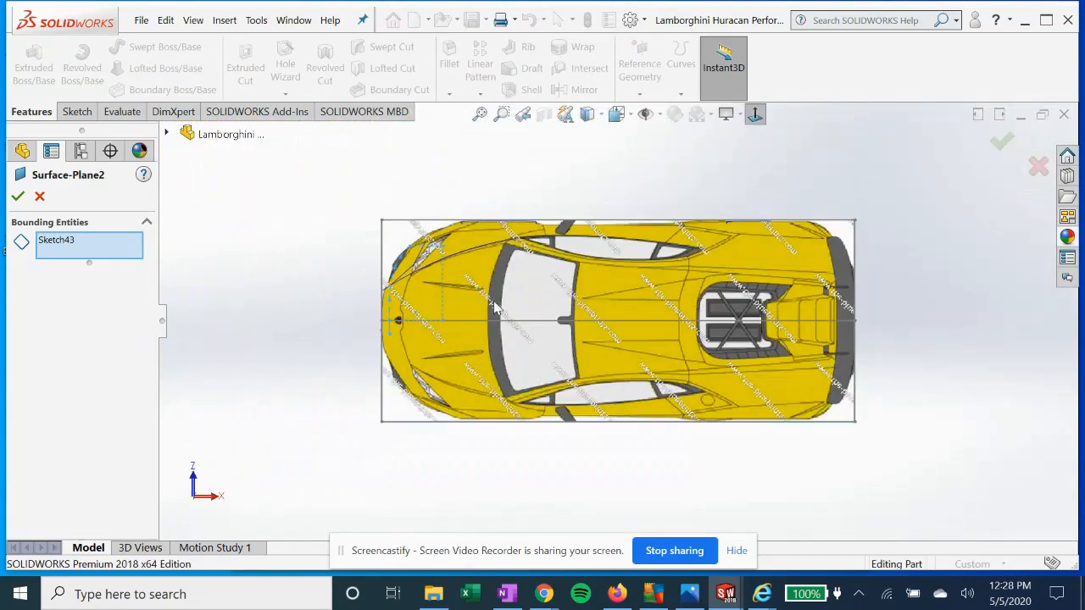
{"action": "scroll", "coordinate": [457, 295], "scroll_direction": "down", "scroll_amount": 4}
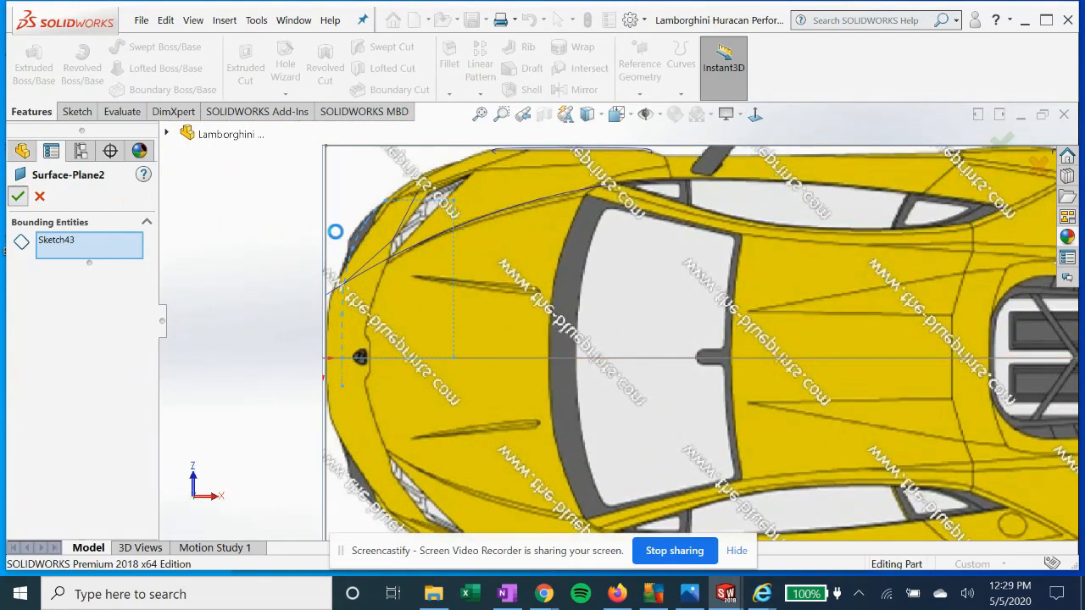
{"action": "key", "text": "Return"}
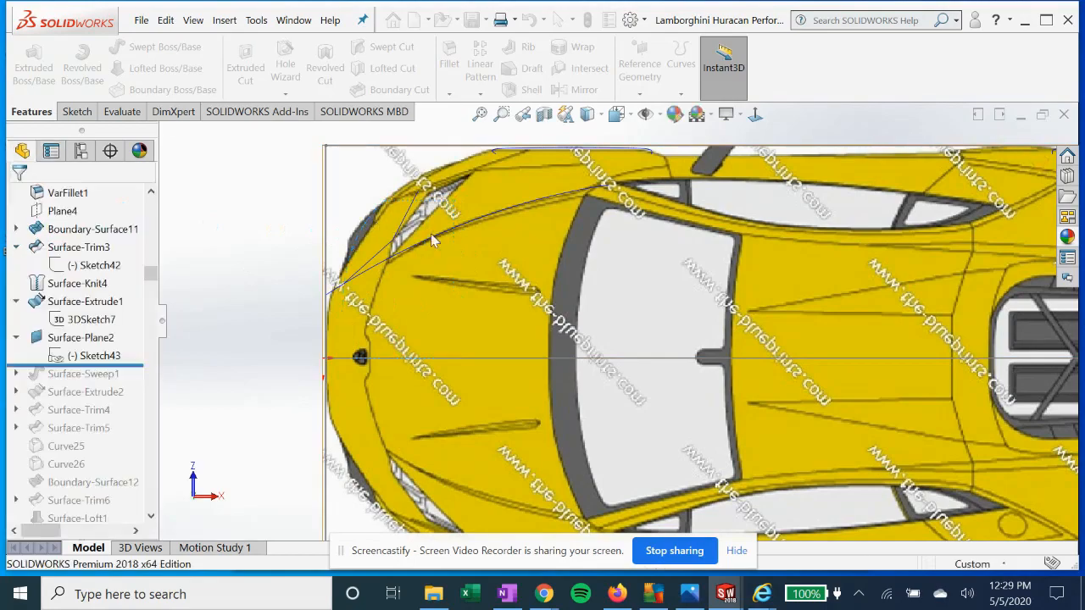
{"action": "middle_click_drag", "start_coordinate": [431, 234], "coordinate": [455, 314]}
{"action": "scroll", "coordinate": [455, 314], "scroll_direction": "down", "scroll_amount": 3}
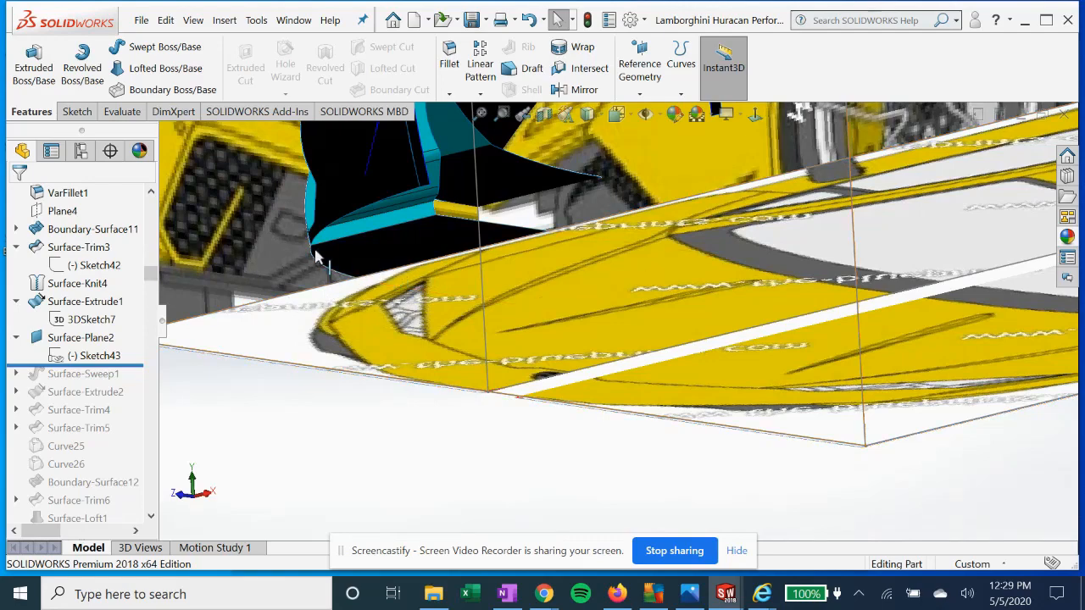
{"action": "scroll", "coordinate": [373, 270], "scroll_direction": "up", "scroll_amount": 3}
{"action": "scroll", "coordinate": [387, 271], "scroll_direction": "down", "scroll_amount": 4}
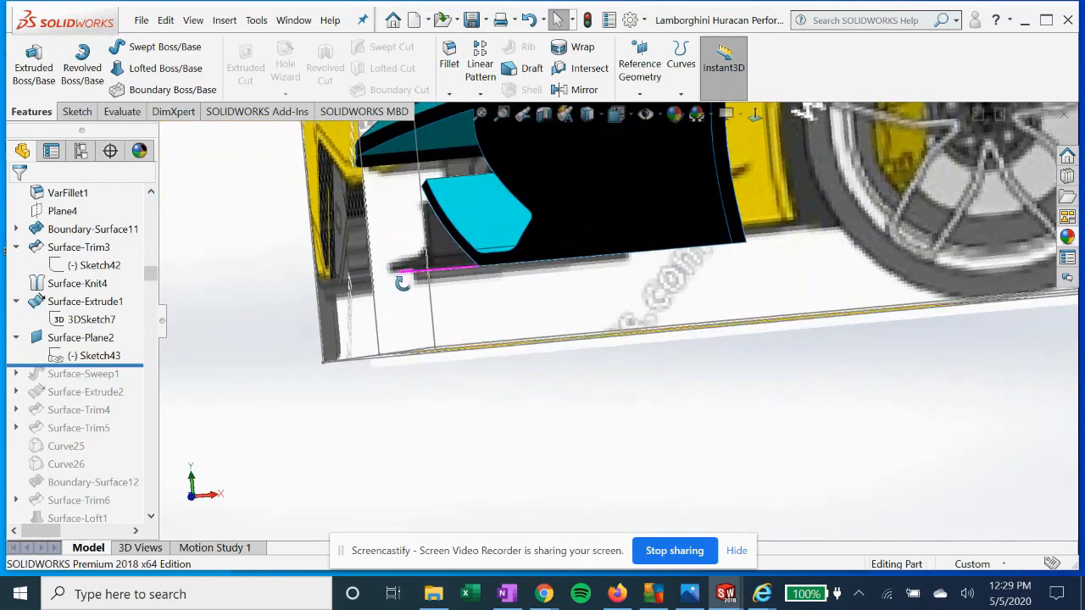
{"action": "middle_click_drag", "start_coordinate": [392, 271], "coordinate": [345, 303]}
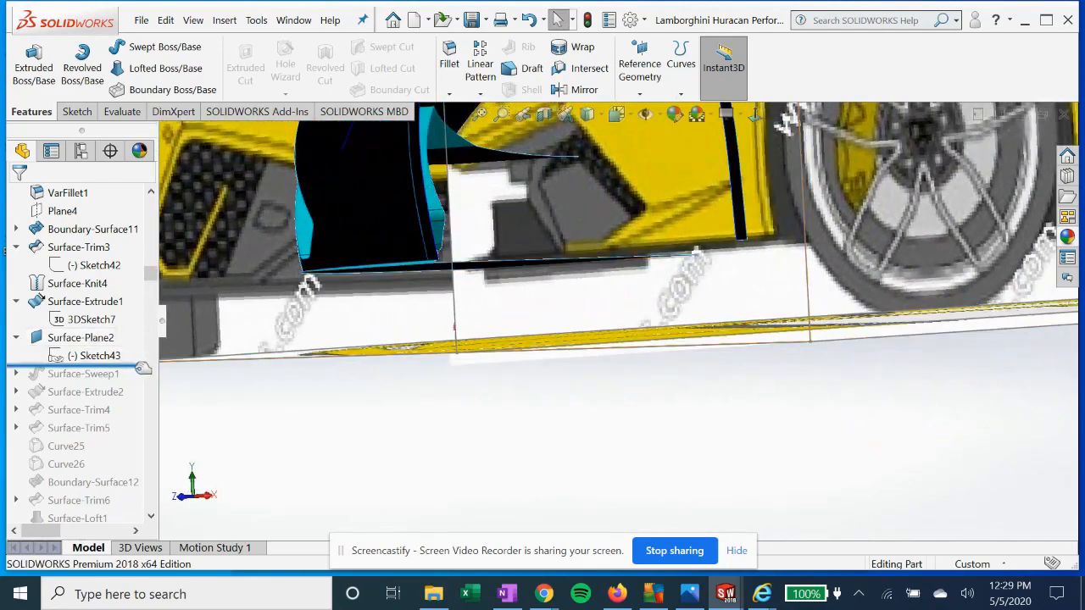
Roll the feature history forward to include Surface-Sweep1 and highlight the sweep and its Sketch46.
{"action": "left_click_drag", "start_coordinate": [141, 368], "coordinate": [100, 383]}
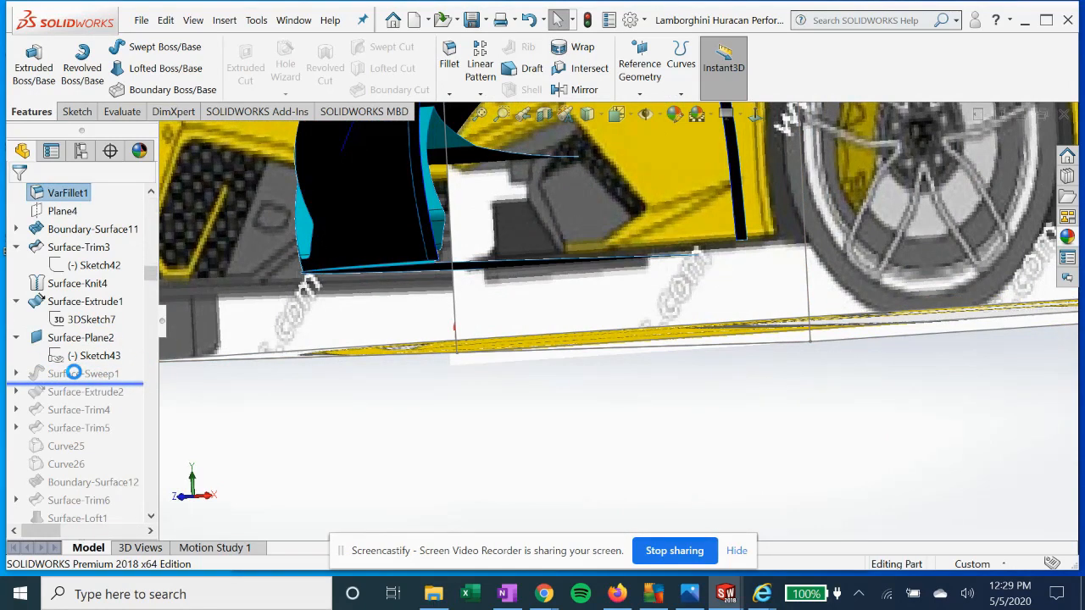
{"action": "left_click", "coordinate": [33, 376]}
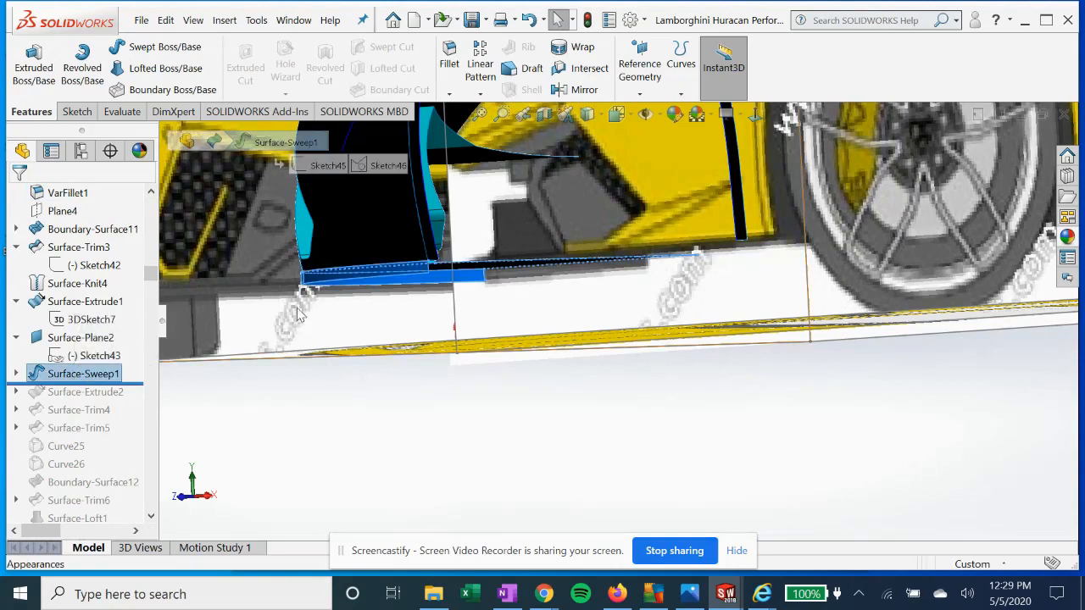
{"action": "left_click", "coordinate": [16, 374]}
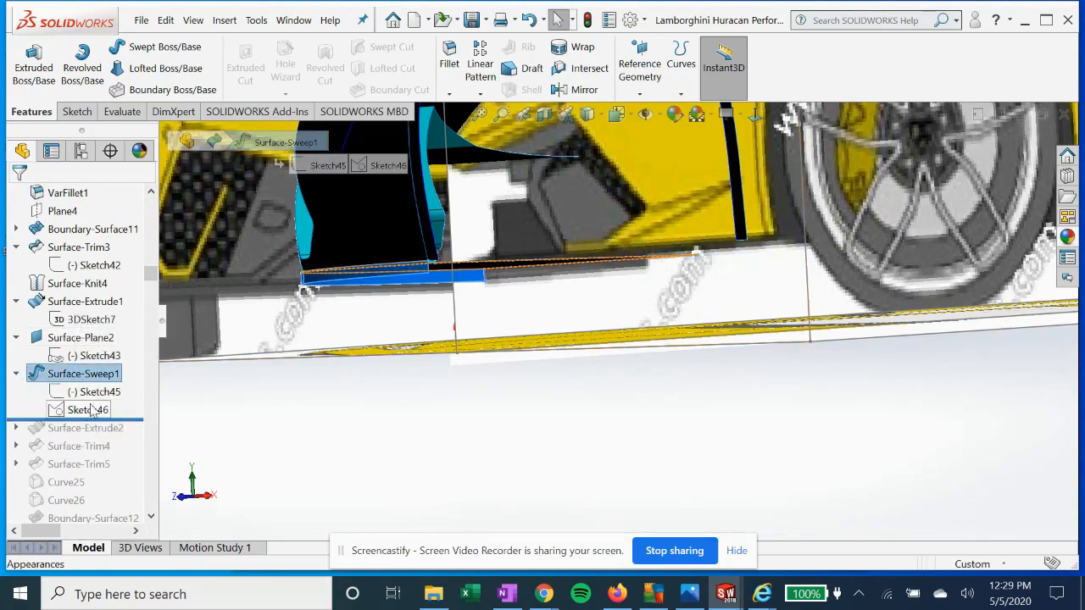
{"action": "left_click", "coordinate": [90, 411]}
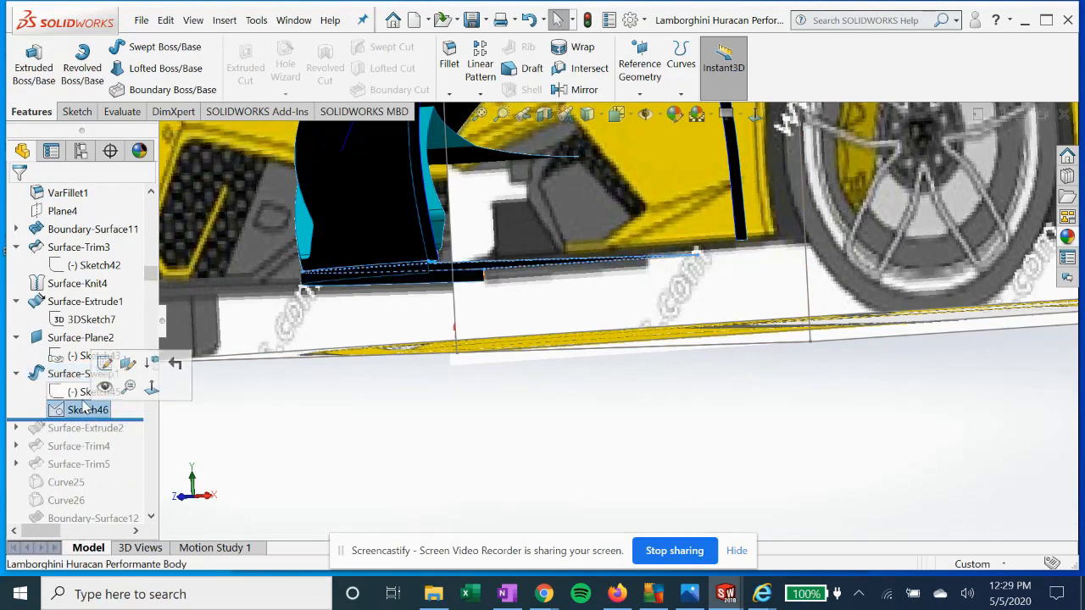
Open Sketch45 of Surface-Sweep1 for editing and examine its profile below the front fender normal to the sketch plane.
{"action": "left_click", "coordinate": [85, 393]}
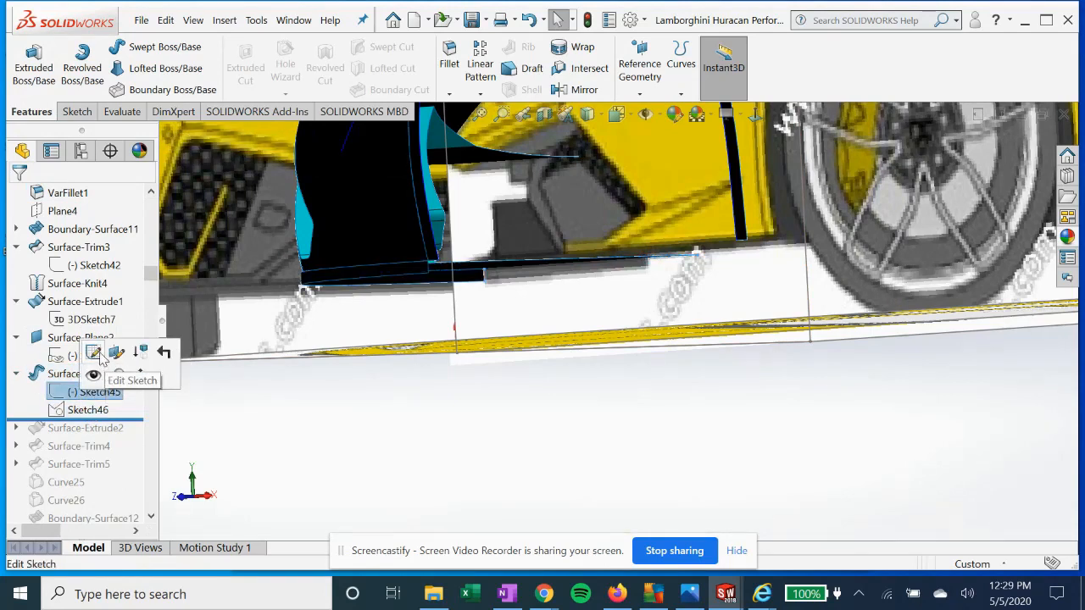
{"action": "left_click", "coordinate": [94, 354]}
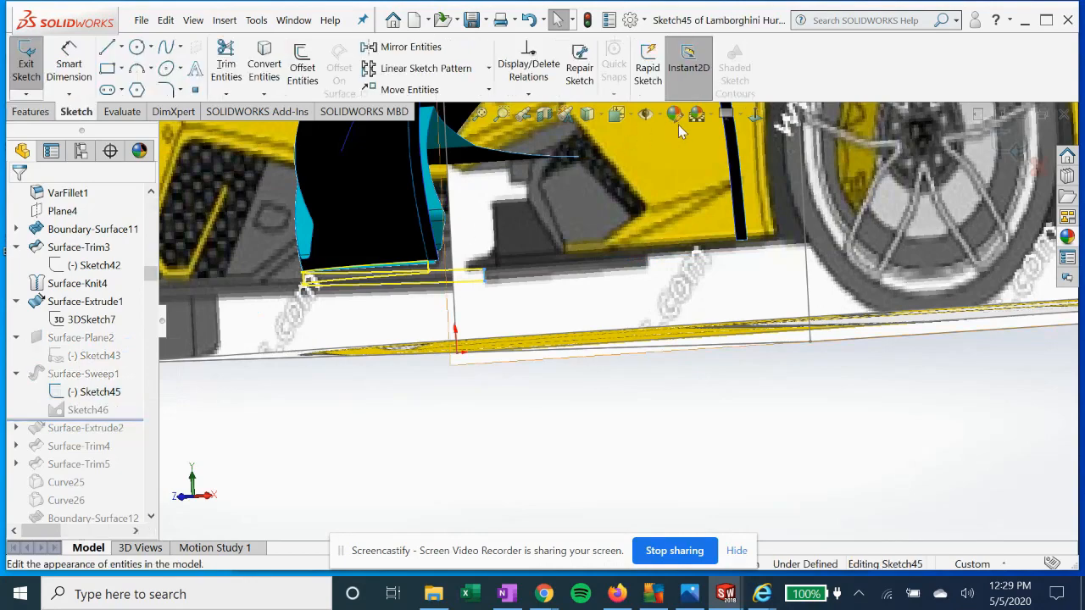
{"action": "left_click", "coordinate": [755, 114]}
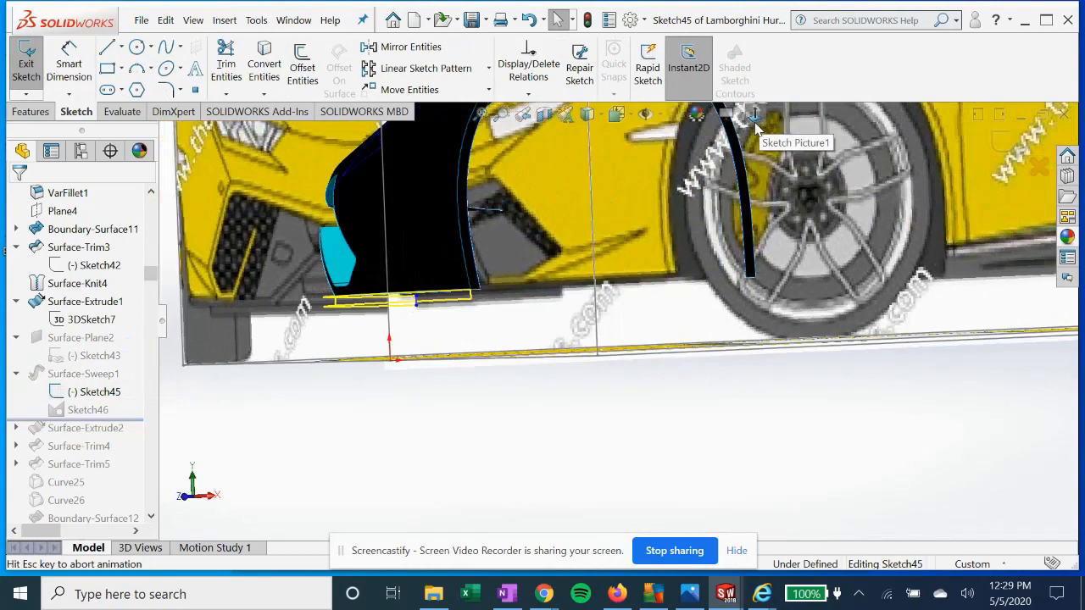
{"action": "scroll", "coordinate": [484, 368], "scroll_direction": "down", "scroll_amount": 10}
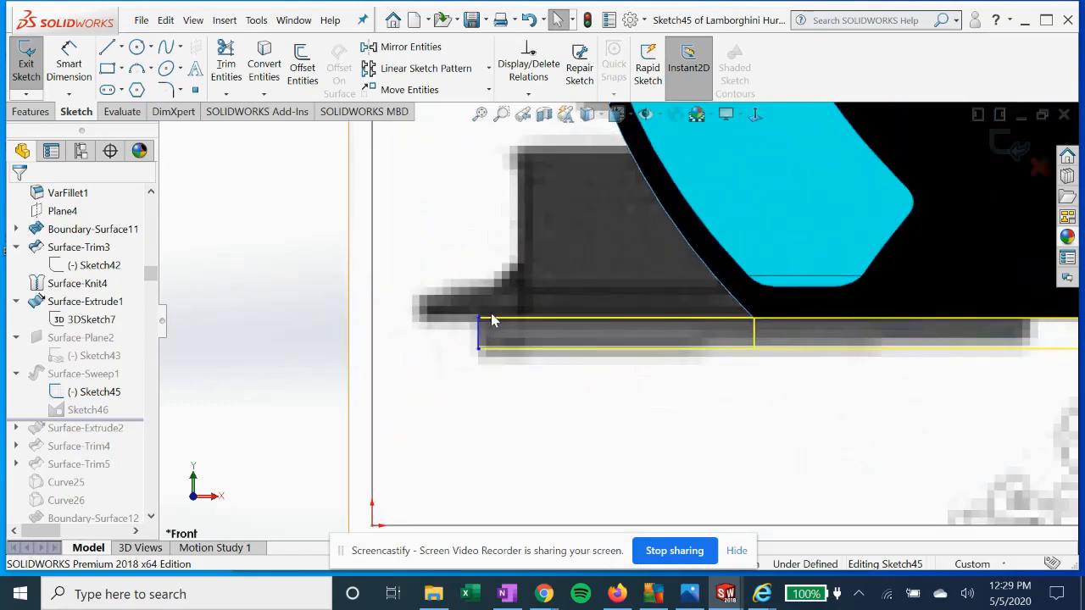
{"action": "scroll", "coordinate": [518, 323], "scroll_direction": "up", "scroll_amount": 4}
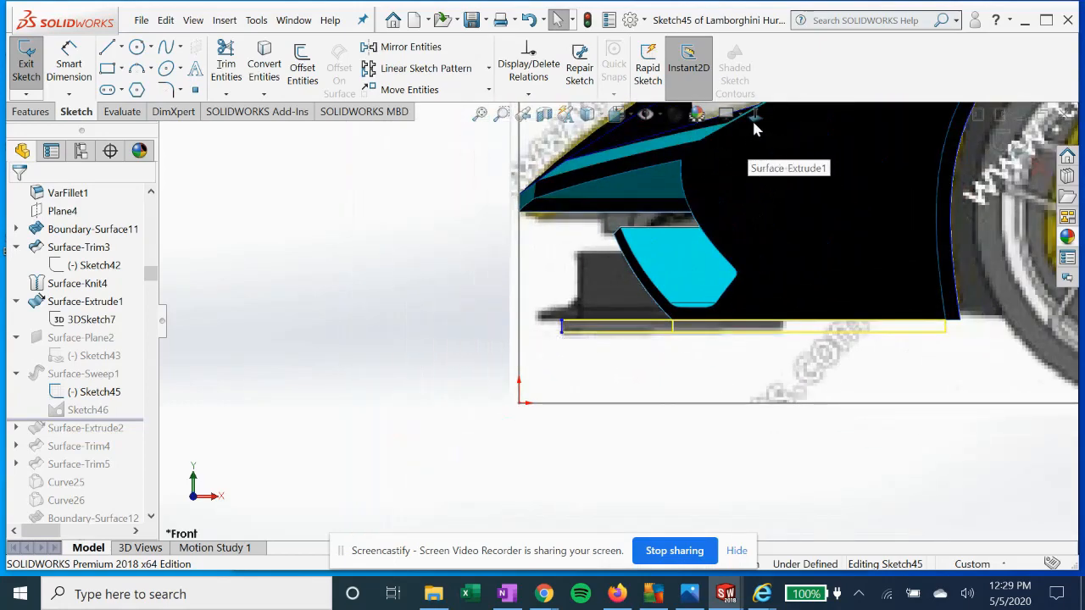
Compare Sketch45's profile with the side blueprint from both sides of its plane, and exit the sketch.
{"action": "left_click", "coordinate": [754, 115]}
{"action": "scroll", "coordinate": [859, 364], "scroll_direction": "down", "scroll_amount": 8}
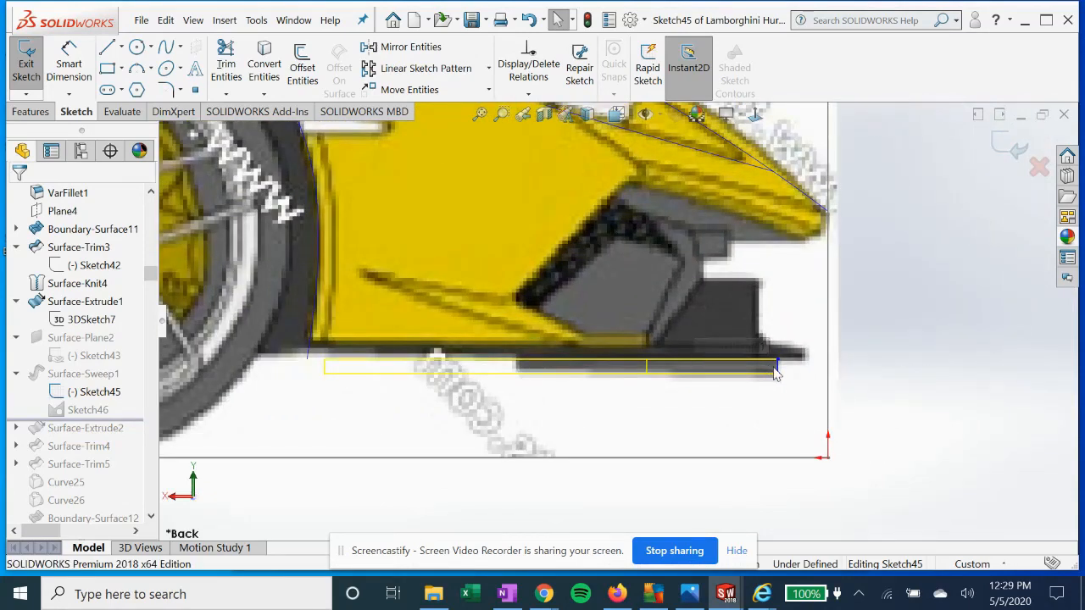
{"action": "left_click", "coordinate": [755, 113]}
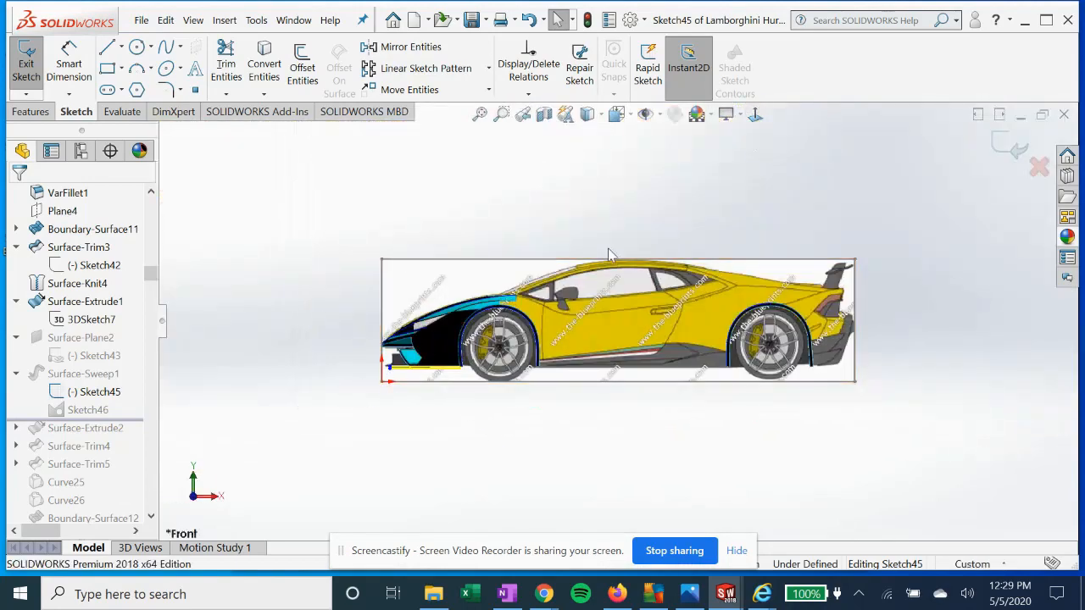
{"action": "left_click", "coordinate": [1012, 141]}
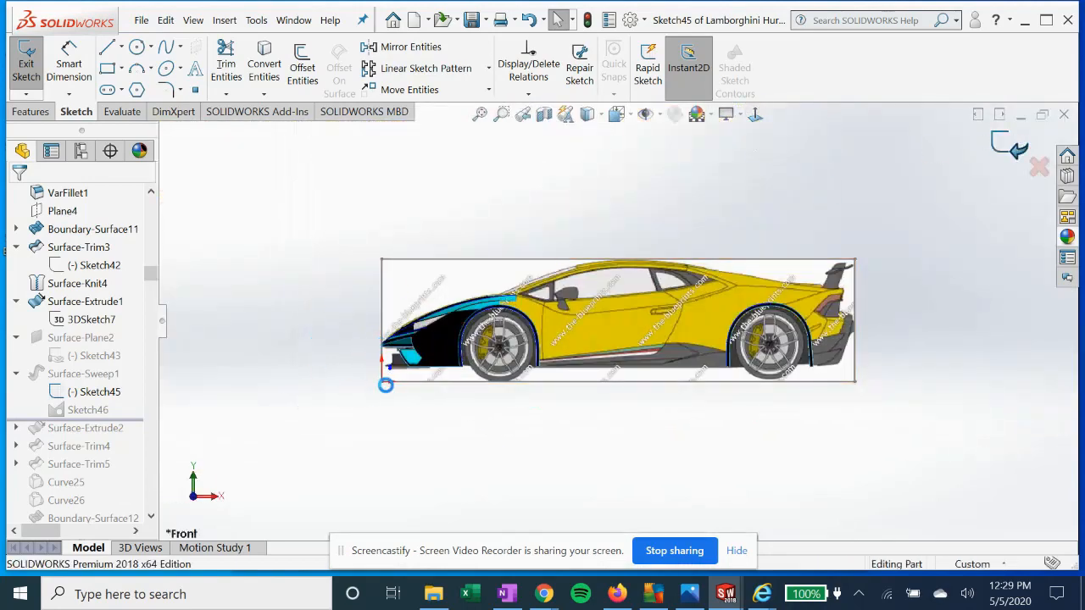
Open Sketch46 of Surface-Sweep1 for editing and view it normal to its plane over the top-view blueprint.
{"action": "left_click", "coordinate": [95, 409]}
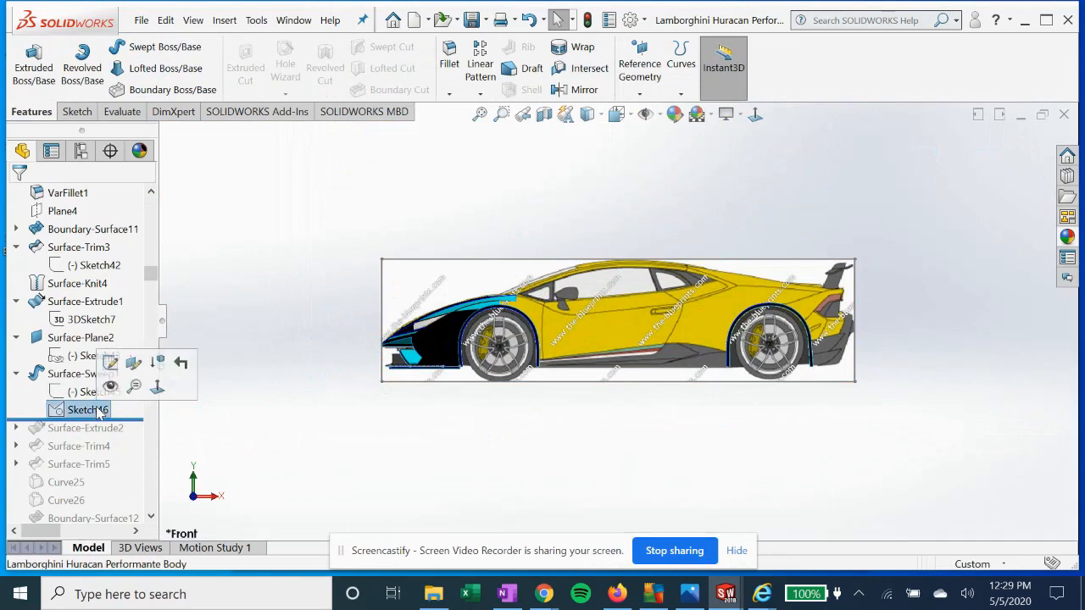
{"action": "left_click", "coordinate": [106, 361]}
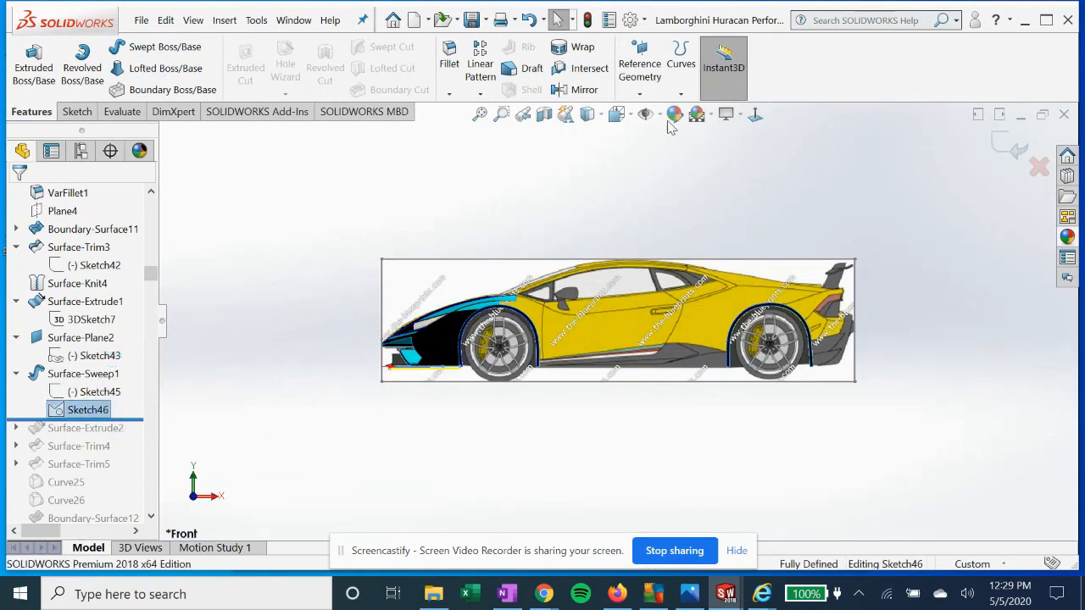
{"action": "left_click", "coordinate": [756, 114]}
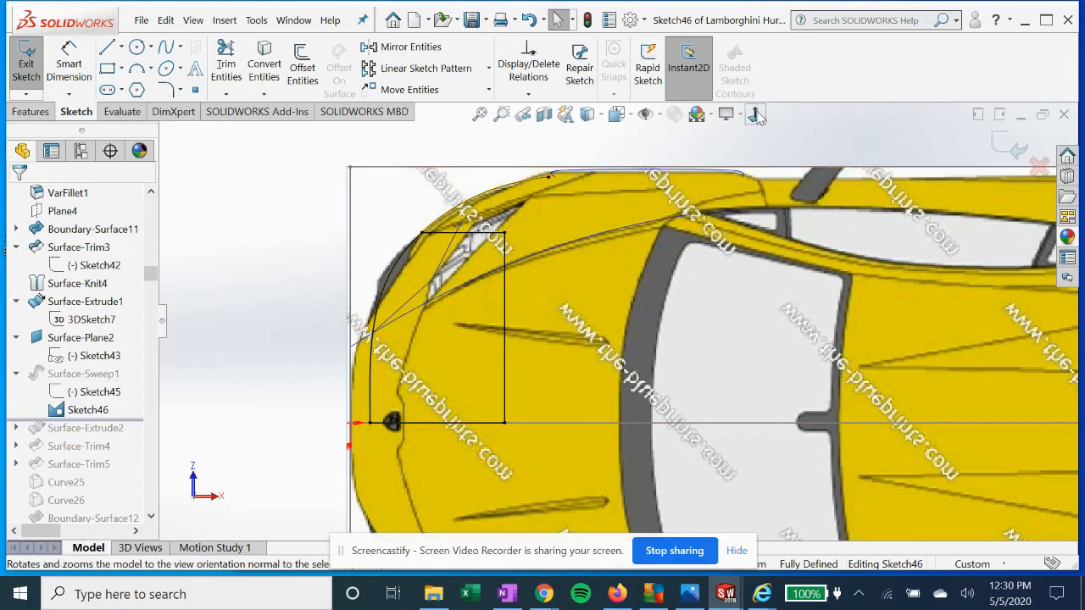
{"action": "left_click", "coordinate": [755, 113]}
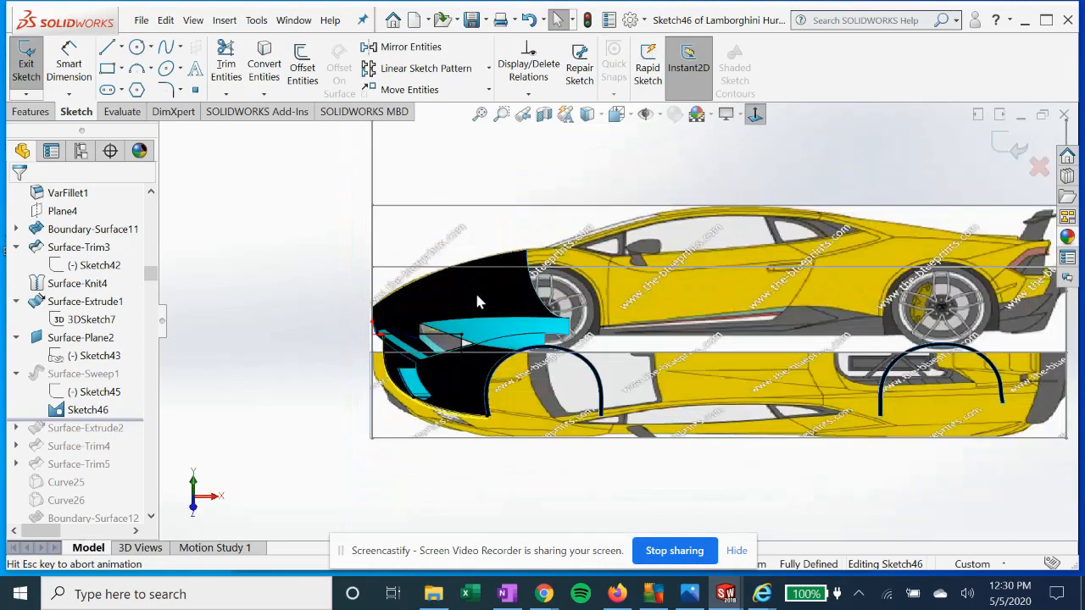
{"action": "scroll", "coordinate": [462, 318], "scroll_direction": "down", "scroll_amount": 5}
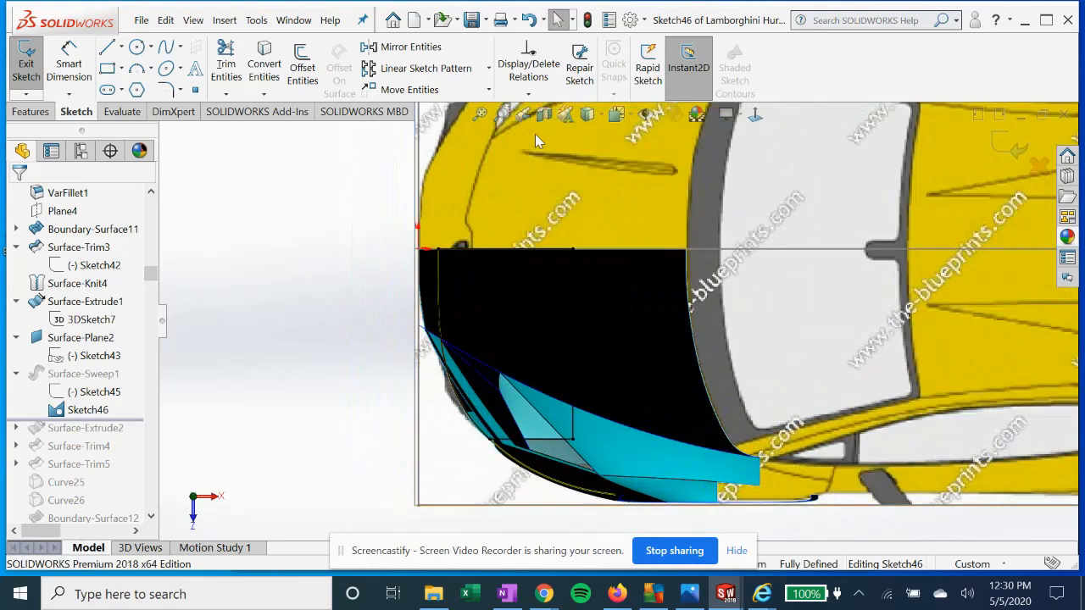
{"action": "left_click", "coordinate": [755, 116]}
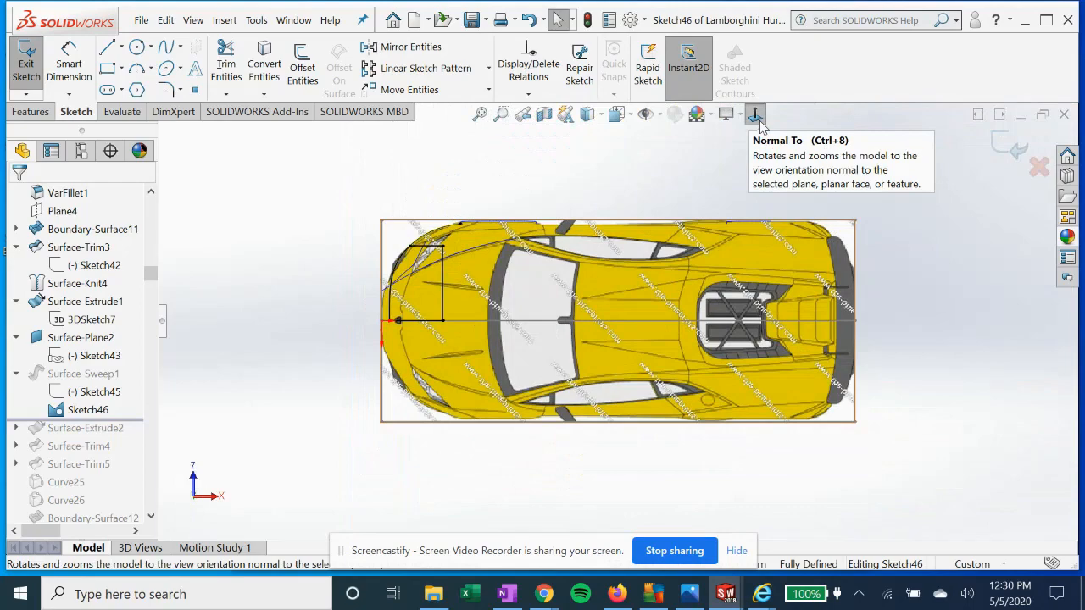
Examine Sketch46's outline around the front corner from both sides of its plane, and exit the sketch.
{"action": "left_click", "coordinate": [759, 120]}
{"action": "scroll", "coordinate": [439, 392], "scroll_direction": "down", "scroll_amount": 3}
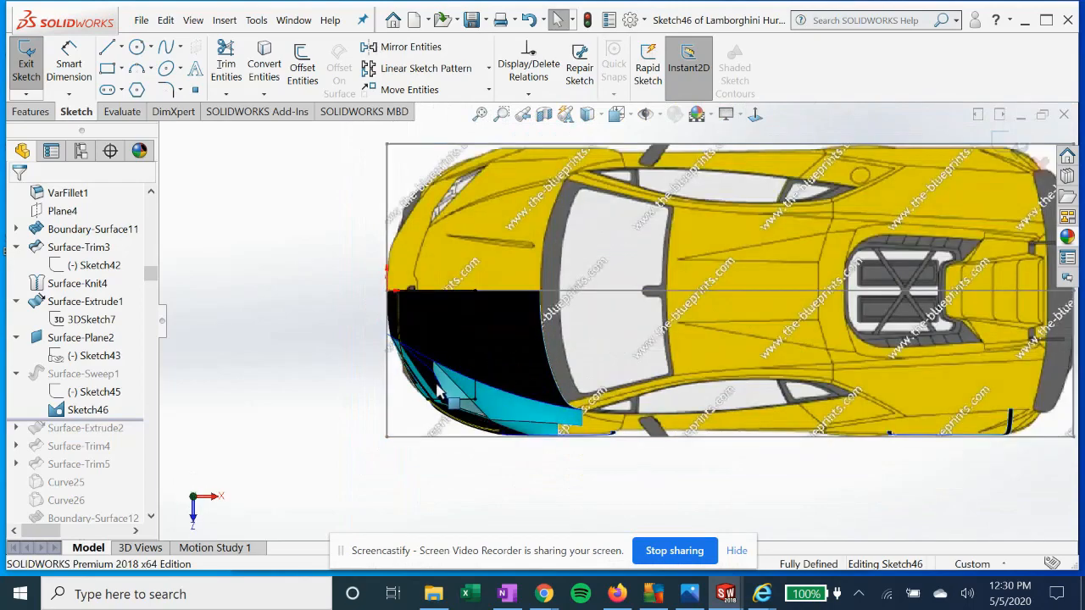
{"action": "left_click", "coordinate": [756, 115]}
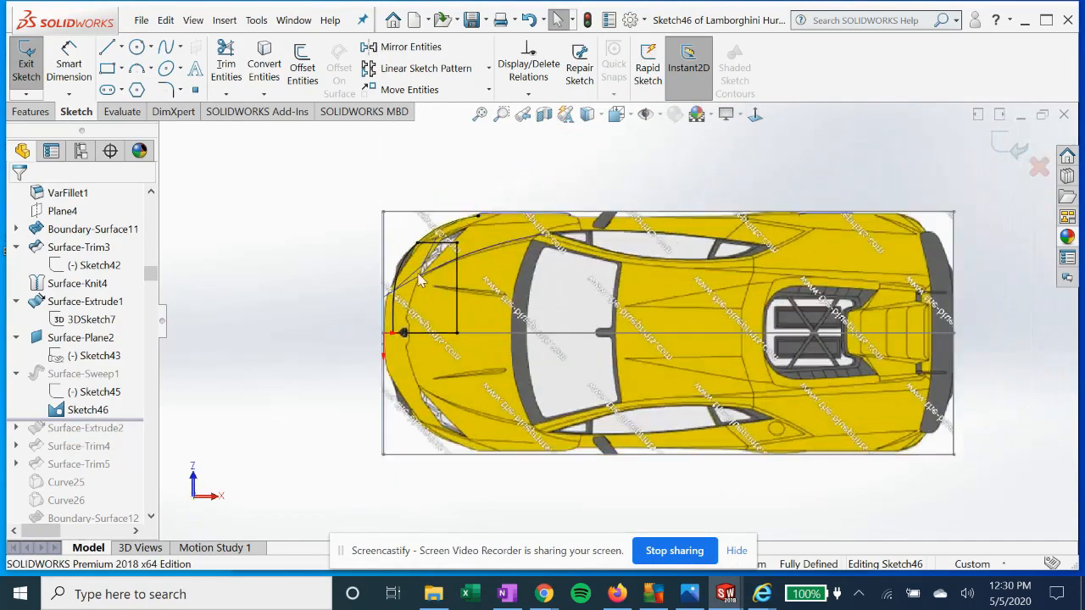
{"action": "scroll", "coordinate": [439, 350], "scroll_direction": "down", "scroll_amount": 5}
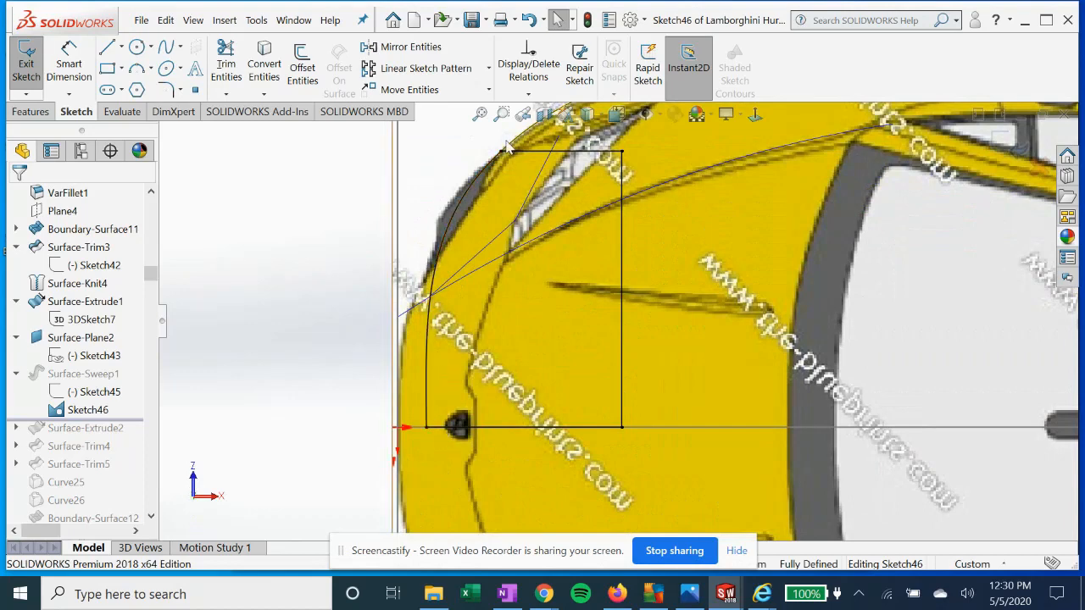
{"action": "scroll", "coordinate": [543, 174], "scroll_direction": "up", "scroll_amount": 2}
{"action": "left_click", "coordinate": [535, 203]}
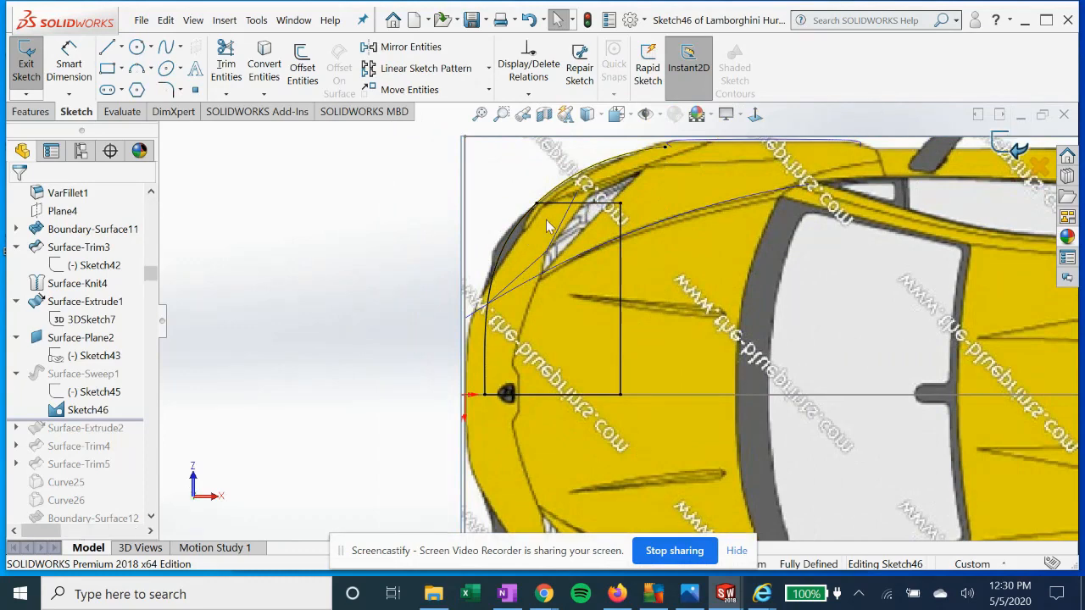
{"action": "left_click", "coordinate": [1000, 146]}
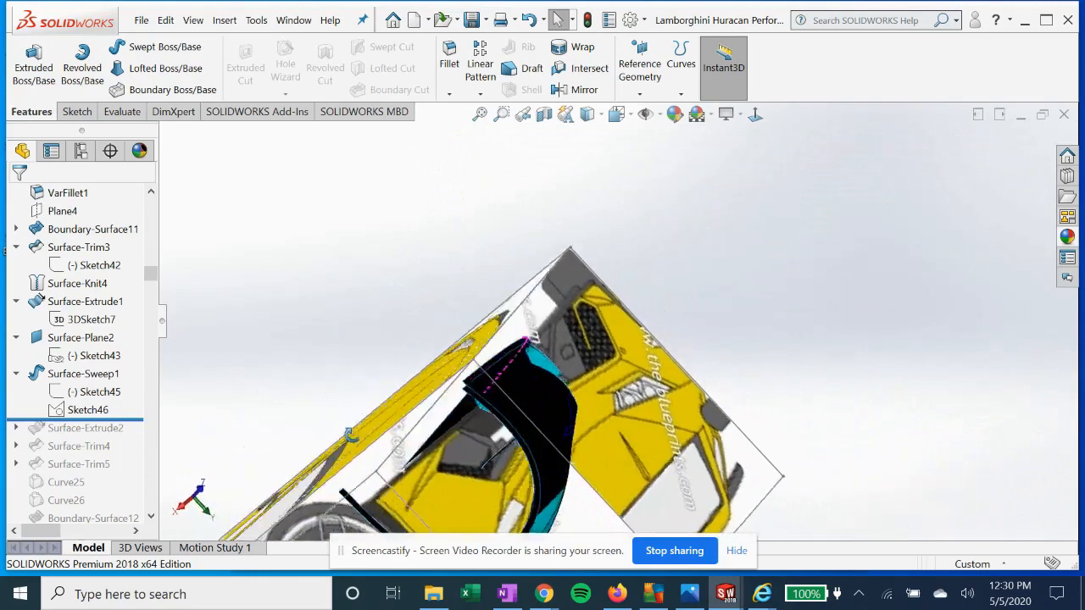
Open Surface-Sweep1's definition, review its Sketch45 profile and open-group path selections, and accept the feature.
{"action": "scroll", "coordinate": [560, 315], "scroll_direction": "down", "scroll_amount": 4}
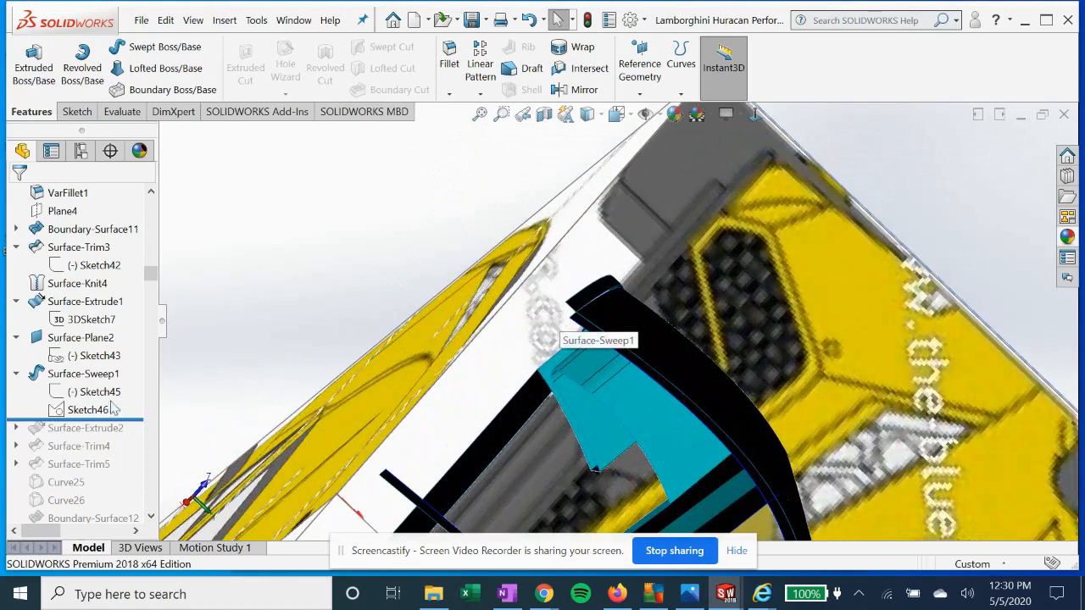
{"action": "left_click", "coordinate": [563, 326]}
{"action": "left_click", "coordinate": [86, 328]}
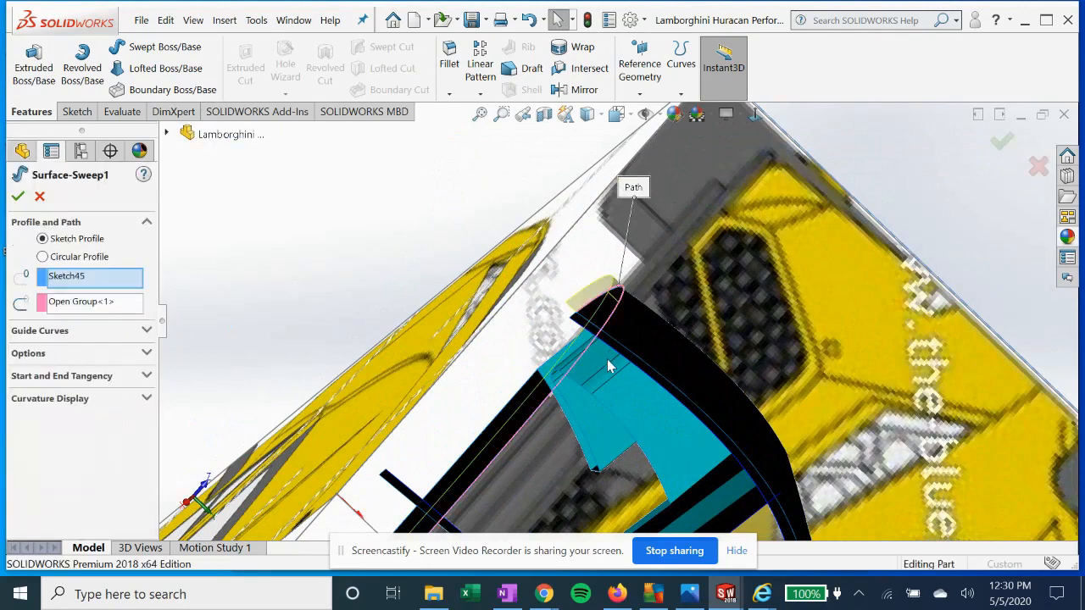
{"action": "mouse_move", "coordinate": [607, 358]}
{"action": "middle_mouse_down"}
{"action": "mouse_move", "coordinate": [618, 365]}
{"action": "mouse_move", "coordinate": [551, 318]}
{"action": "mouse_move", "coordinate": [570, 298]}
{"action": "mouse_move", "coordinate": [518, 352]}
{"action": "mouse_move", "coordinate": [475, 373]}
{"action": "middle_mouse_up"}
{"action": "left_click", "coordinate": [74, 304]}
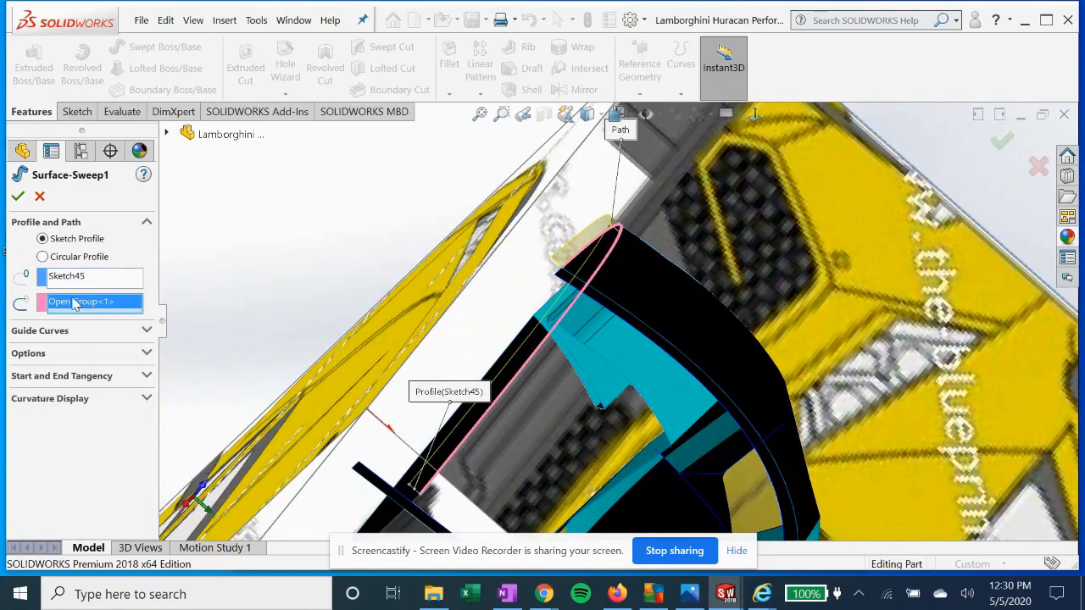
{"action": "left_click", "coordinate": [70, 280]}
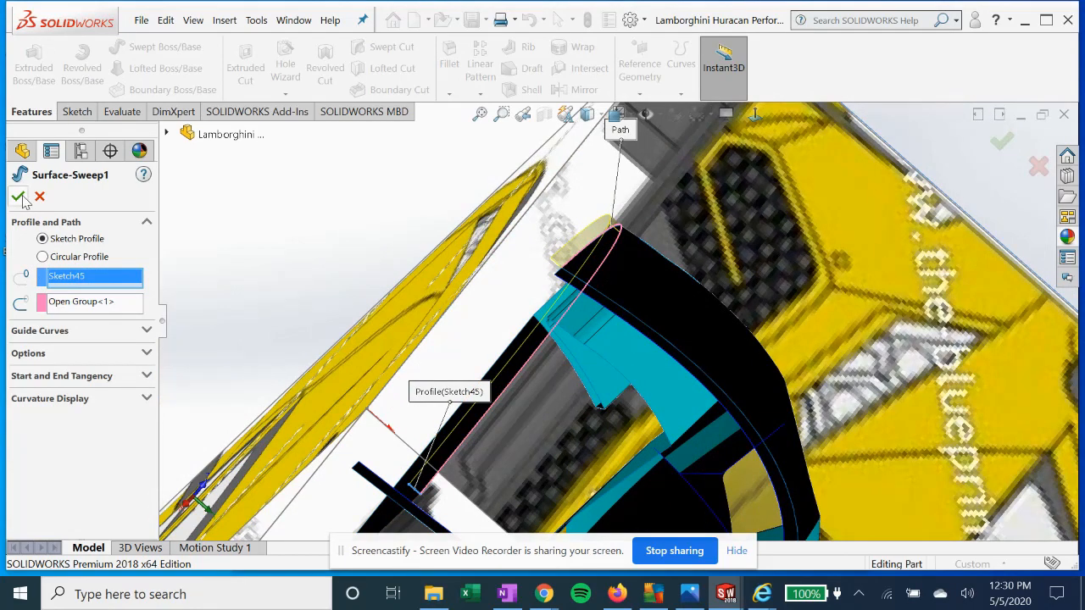
{"action": "key", "text": "Return"}
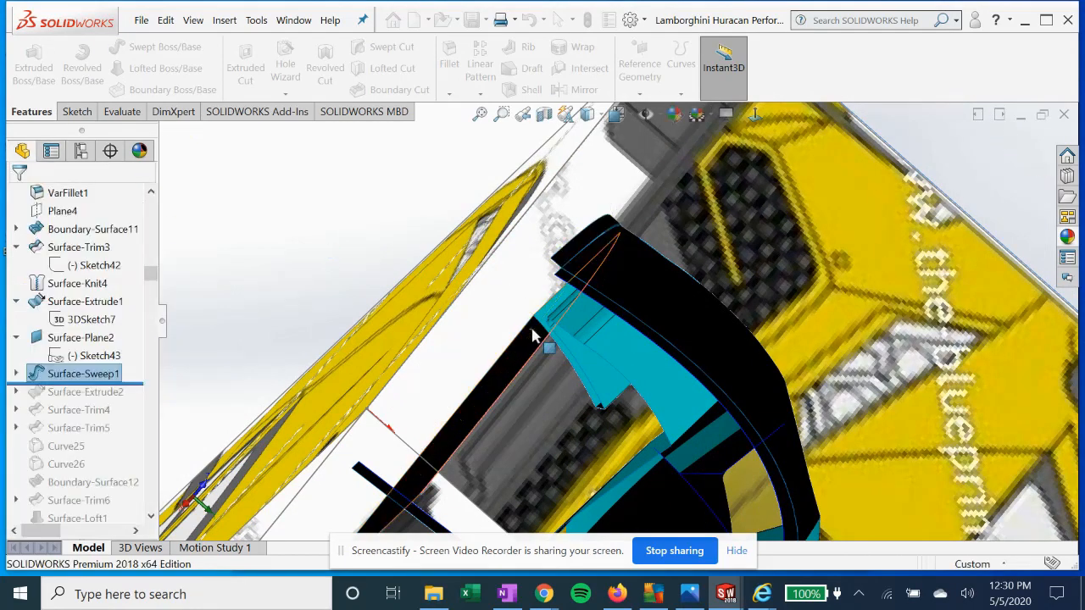
Roll the feature history forward to include Surface-Extrude2 and expand it to show its sketch.
{"action": "middle_click_drag", "start_coordinate": [505, 335], "coordinate": [254, 363]}
{"action": "left_click_drag", "start_coordinate": [140, 386], "coordinate": [134, 396]}
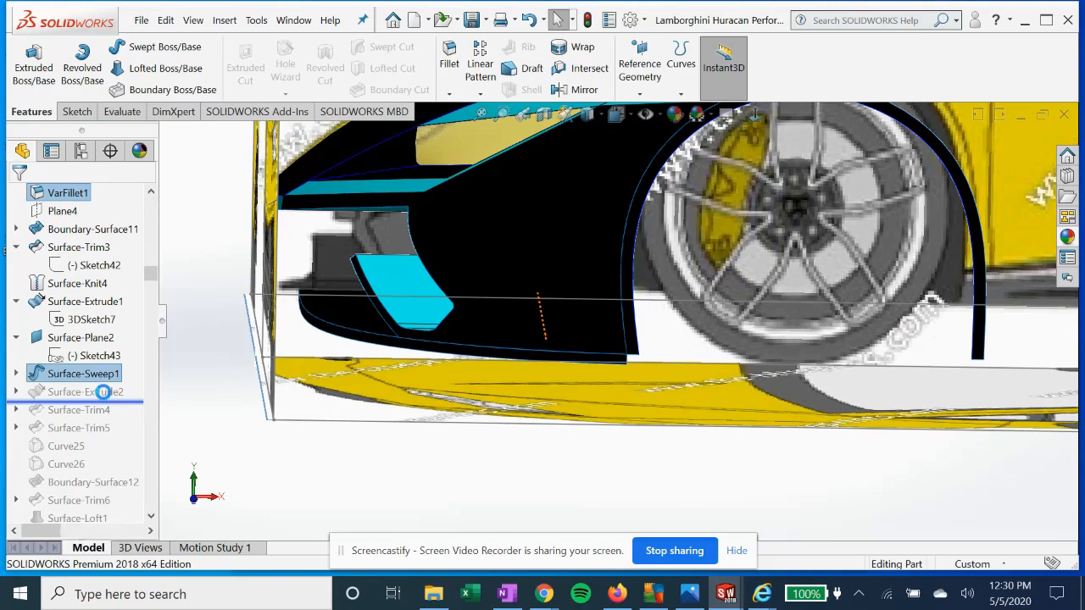
{"action": "mouse_move", "coordinate": [329, 336]}
{"action": "middle_mouse_down"}
{"action": "mouse_move", "coordinate": [319, 318]}
{"action": "mouse_move", "coordinate": [267, 315]}
{"action": "mouse_move", "coordinate": [309, 337]}
{"action": "middle_mouse_up"}
{"action": "left_click", "coordinate": [16, 392]}
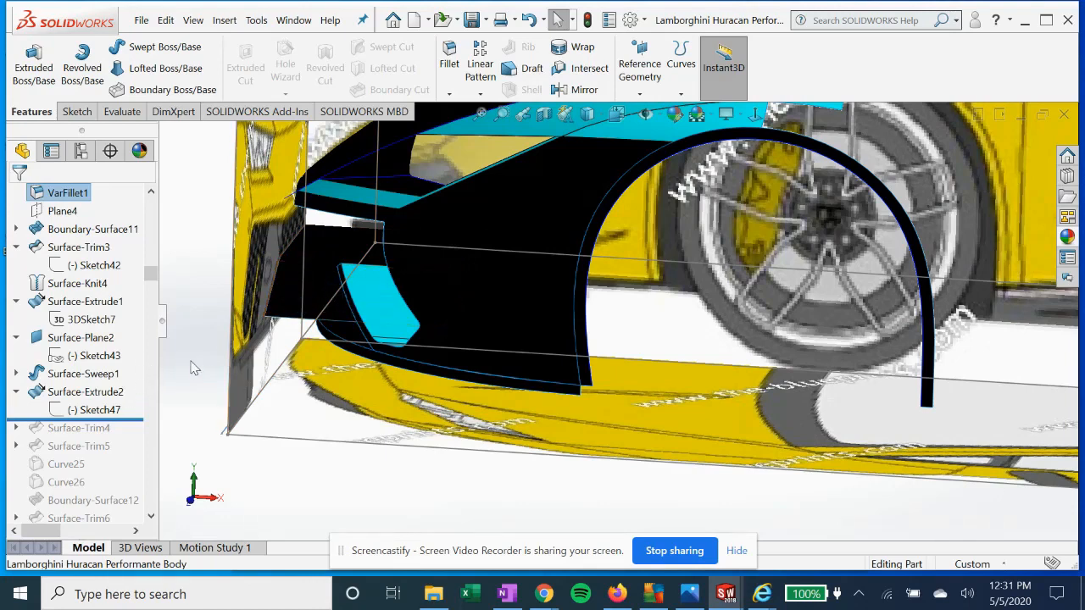
Open Sketch47 of Surface-Extrude2 for editing, examine its offset lines against the front-view blueprint, and exit the sketch.
{"action": "left_click", "coordinate": [95, 409]}
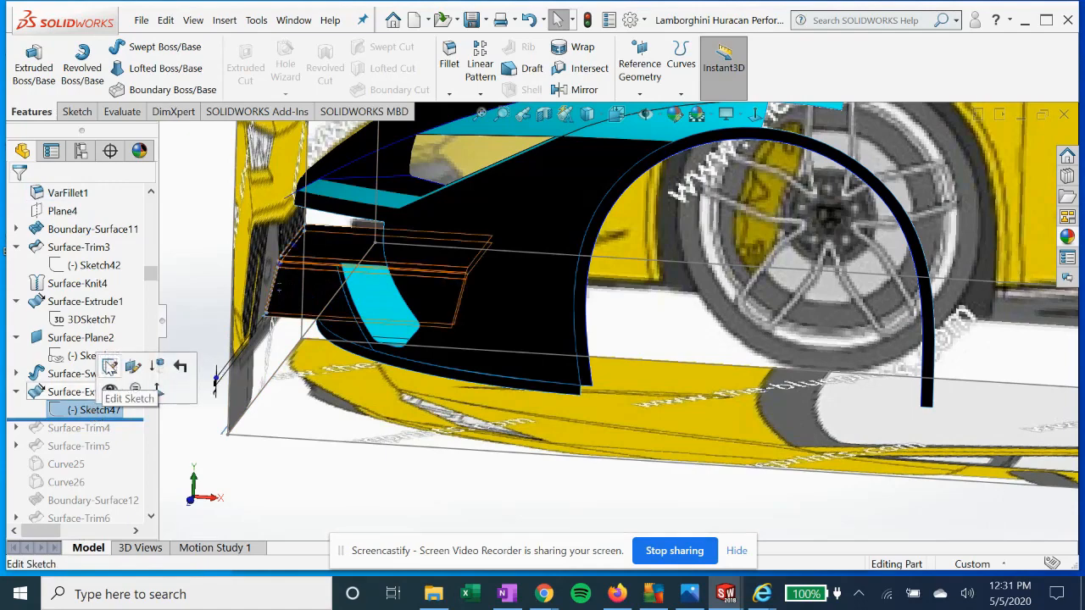
{"action": "left_click", "coordinate": [119, 363]}
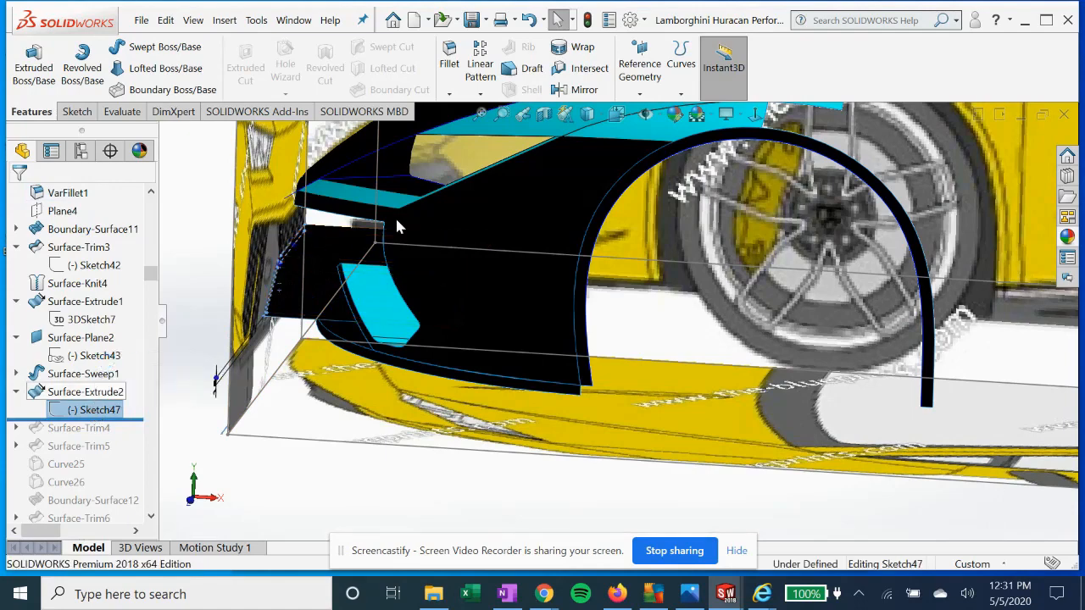
{"action": "left_click", "coordinate": [755, 115]}
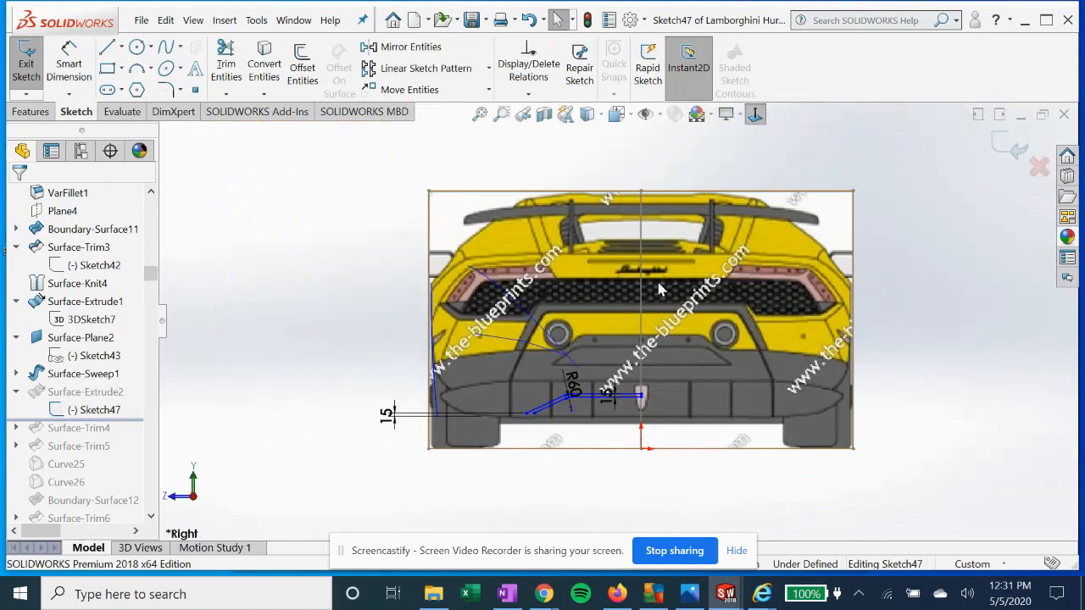
{"action": "left_click", "coordinate": [755, 115]}
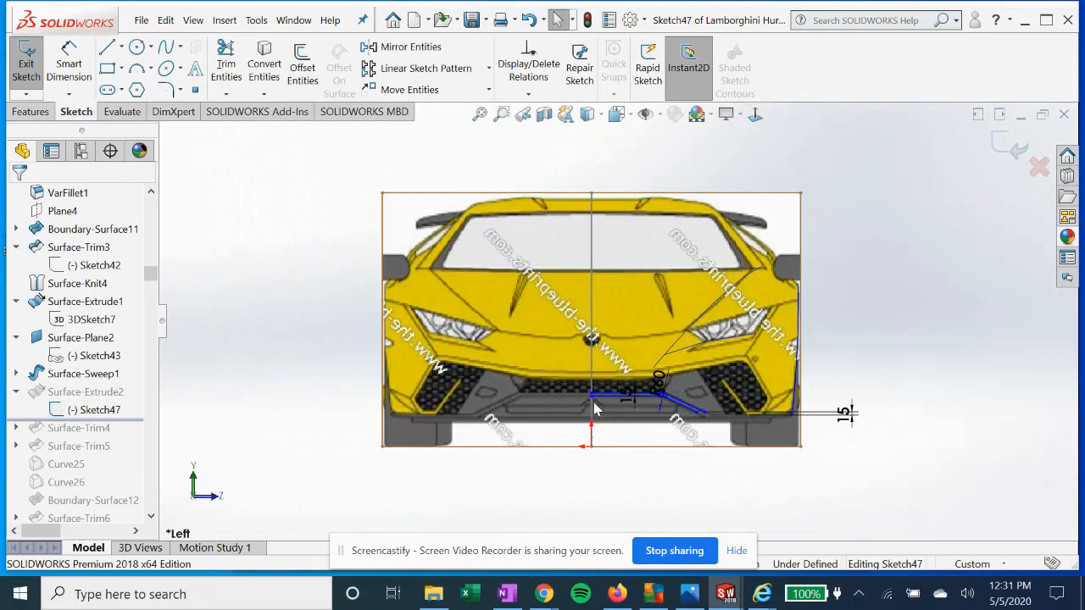
{"action": "scroll", "coordinate": [695, 394], "scroll_direction": "down", "scroll_amount": 5}
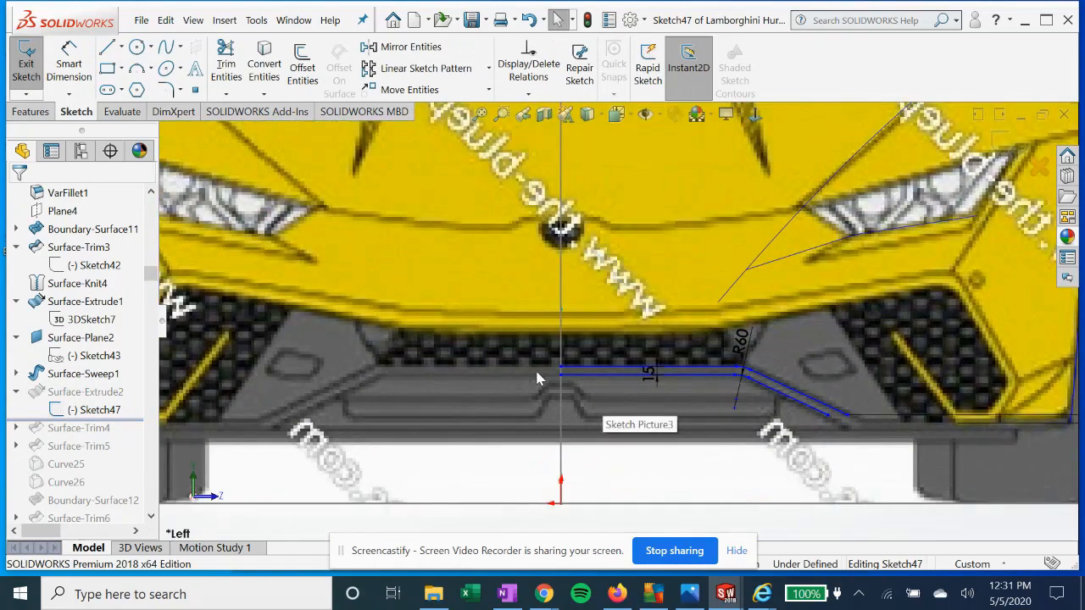
{"action": "scroll", "coordinate": [828, 416], "scroll_direction": "down", "scroll_amount": 3}
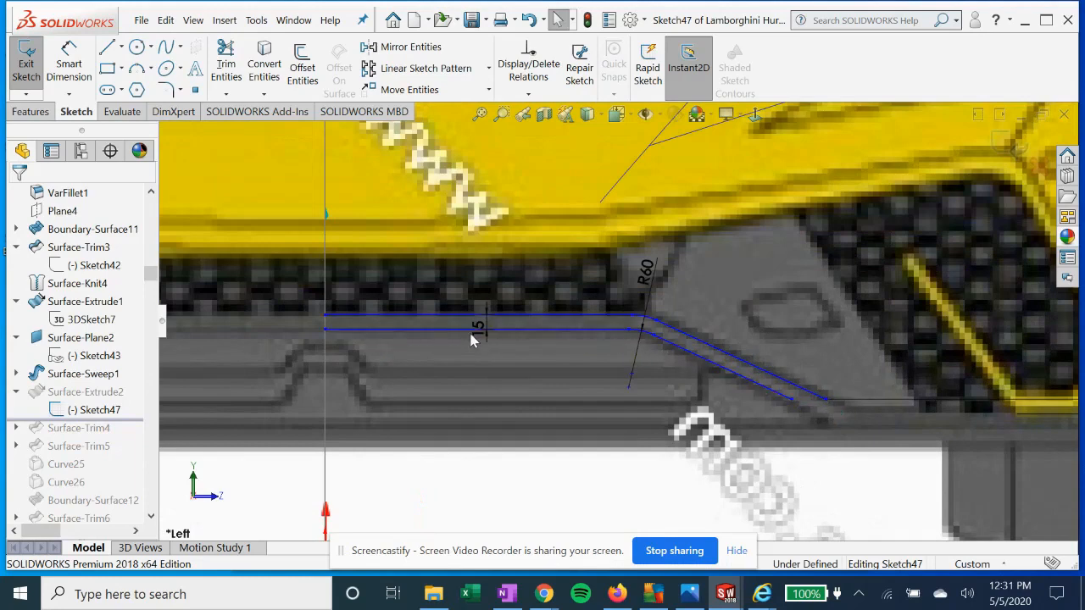
{"action": "scroll", "coordinate": [627, 335], "scroll_direction": "up", "scroll_amount": 2}
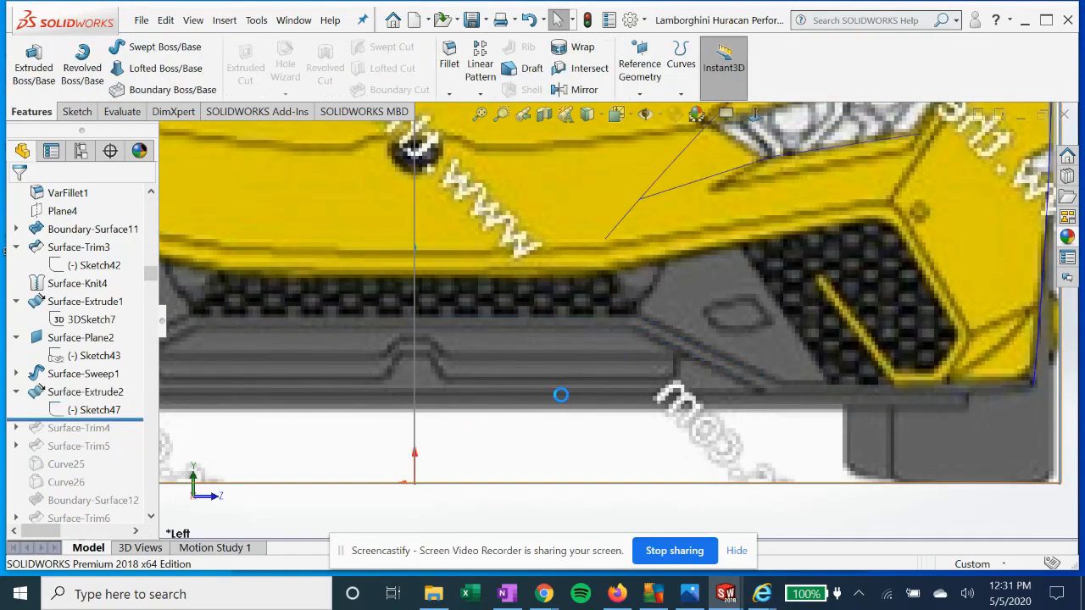
Open Surface-Extrude2's definition, review its blind extrusion preview behind the front bumper, and accept the feature.
{"action": "mouse_move", "coordinate": [553, 386]}
{"action": "middle_mouse_down"}
{"action": "mouse_move", "coordinate": [450, 399]}
{"action": "mouse_move", "coordinate": [521, 368]}
{"action": "middle_mouse_up"}
{"action": "left_click", "coordinate": [73, 388]}
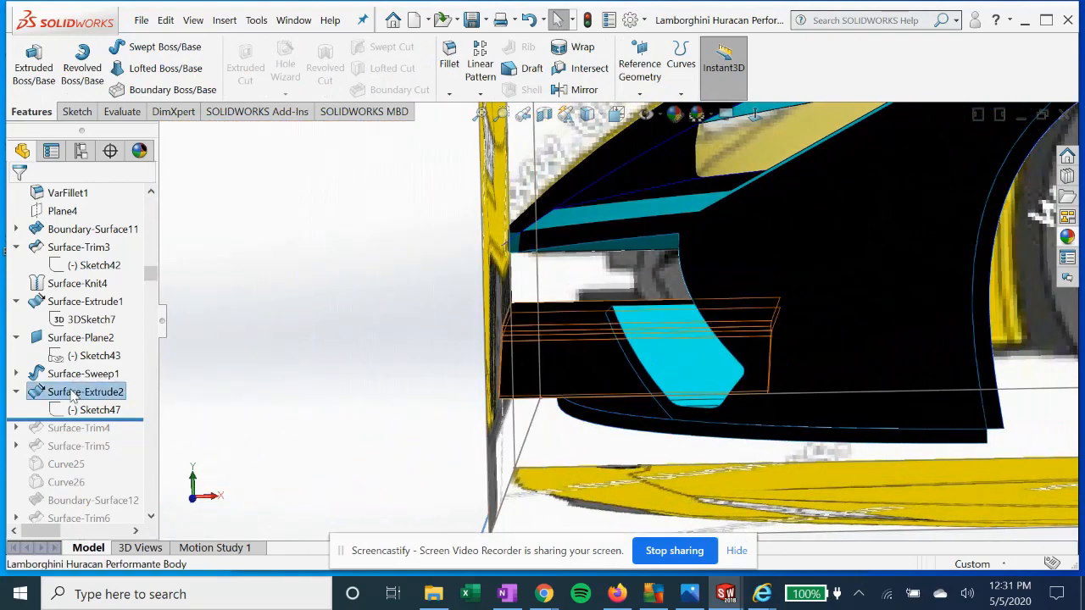
{"action": "left_click", "coordinate": [85, 354]}
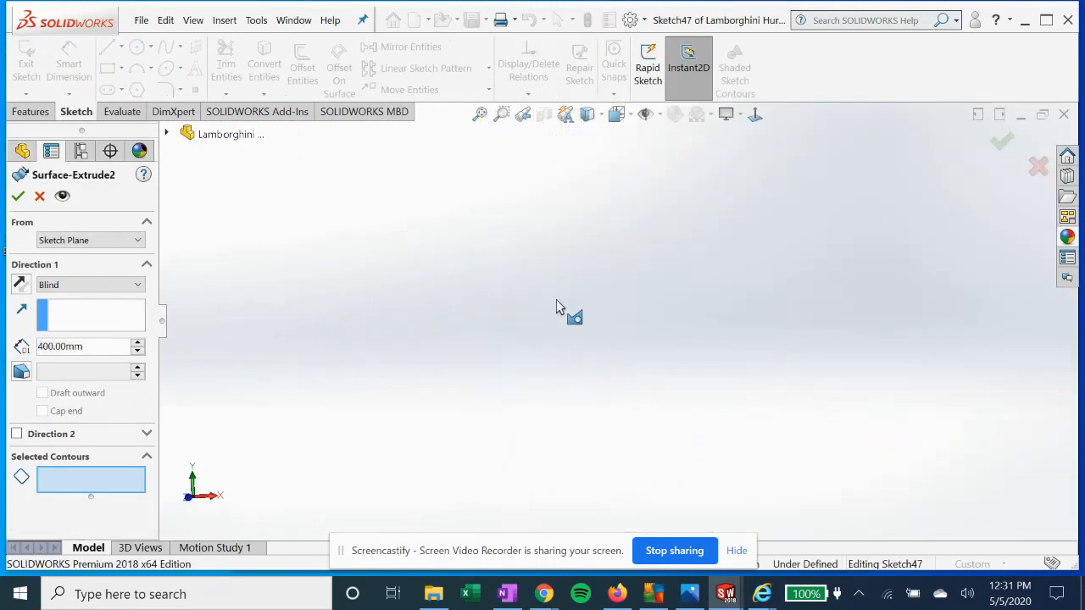
{"action": "scroll", "coordinate": [398, 365], "scroll_direction": "down", "scroll_amount": 10}
{"action": "middle_click_drag", "start_coordinate": [542, 356], "coordinate": [496, 367]}
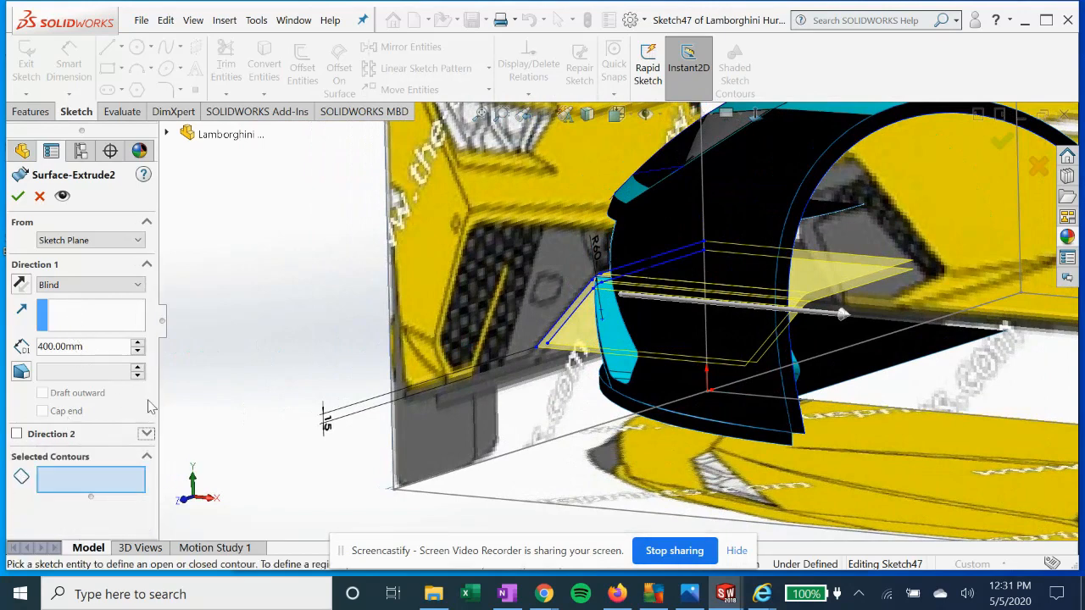
{"action": "left_click", "coordinate": [19, 197]}
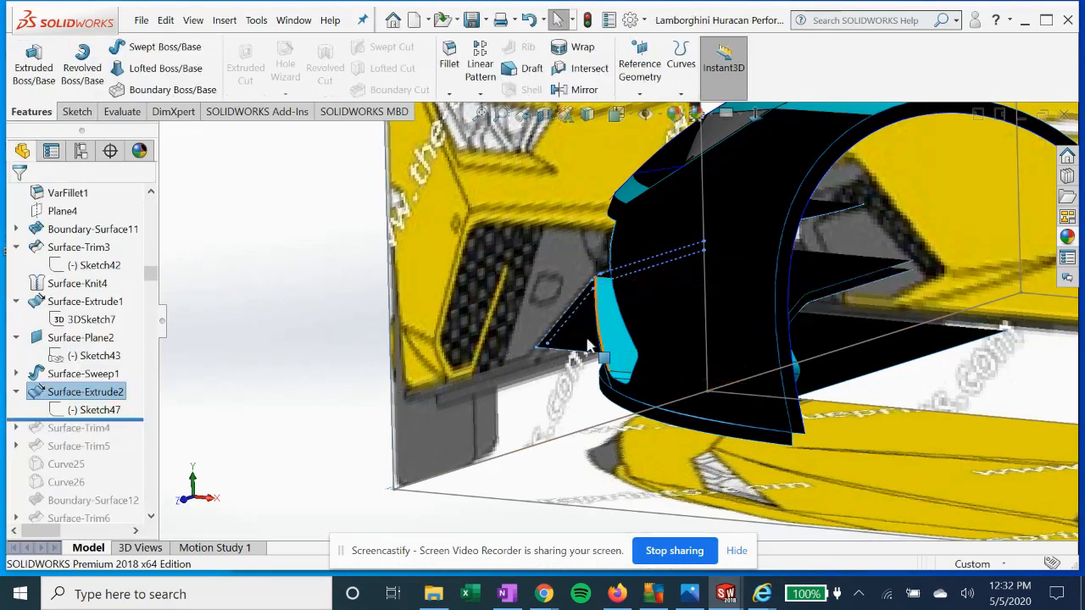
Roll the feature history forward to include Surface-Trim4 and highlight the trim on the splitter surfaces.
{"action": "middle_click_drag", "start_coordinate": [450, 376], "coordinate": [319, 354]}
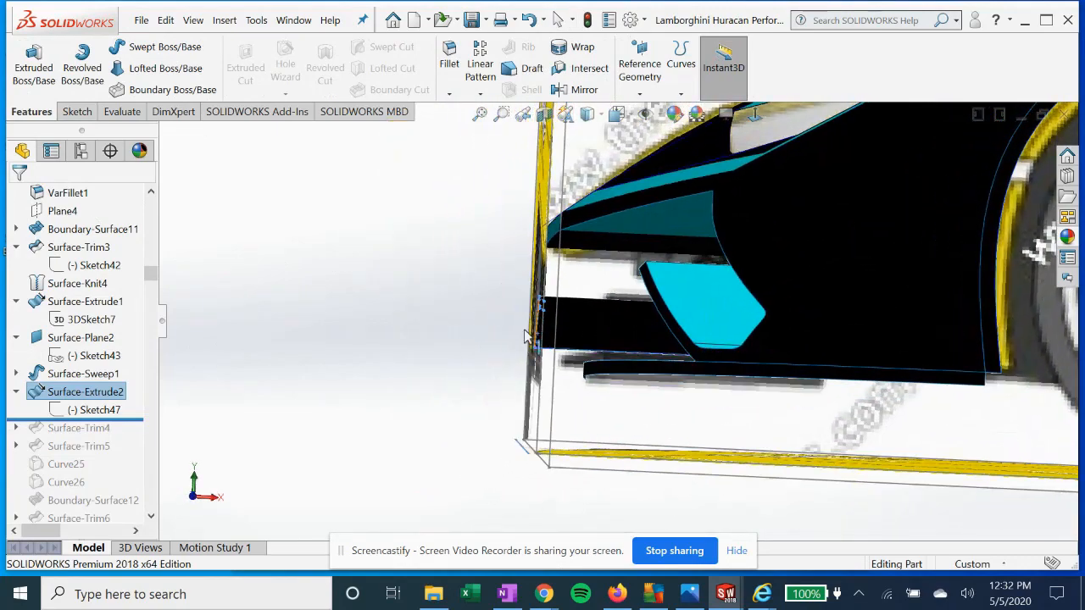
{"action": "left_click_drag", "start_coordinate": [124, 417], "coordinate": [125, 437]}
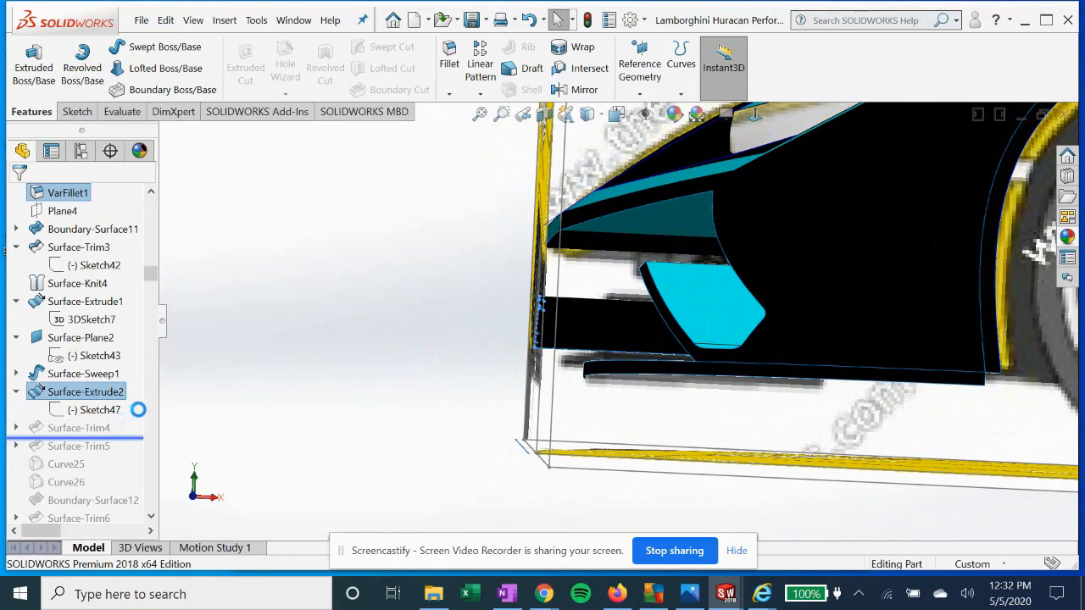
{"action": "left_click", "coordinate": [104, 428]}
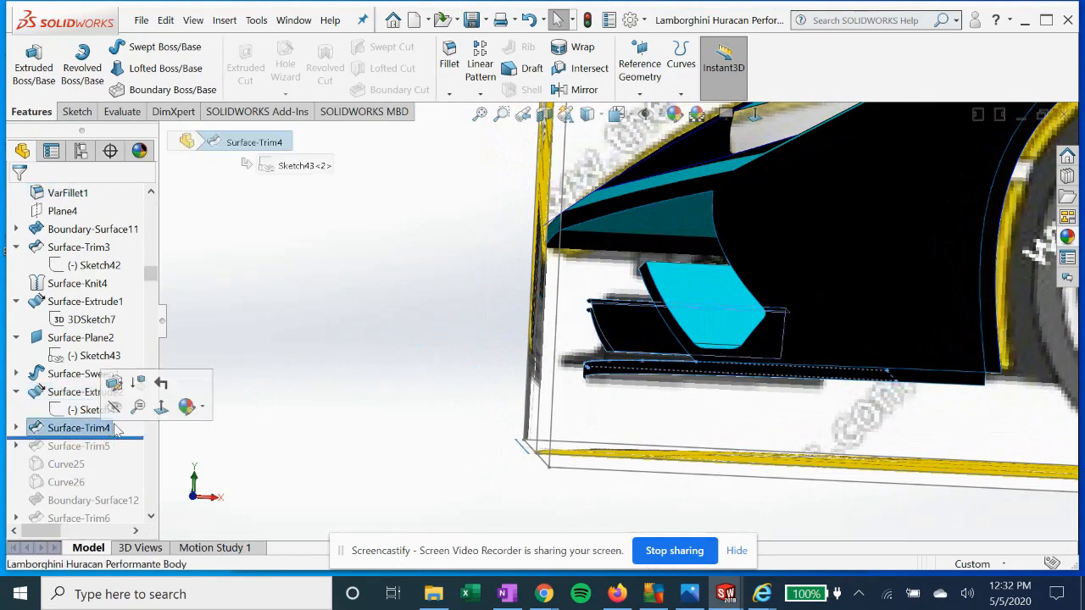
Expand Surface-Trim4 in the feature history and highlight its Sketch43 on the splitter.
{"action": "left_click", "coordinate": [15, 428]}
{"action": "mouse_move", "coordinate": [607, 380]}
{"action": "middle_mouse_down"}
{"action": "mouse_move", "coordinate": [598, 412]}
{"action": "mouse_move", "coordinate": [592, 407]}
{"action": "middle_mouse_up"}
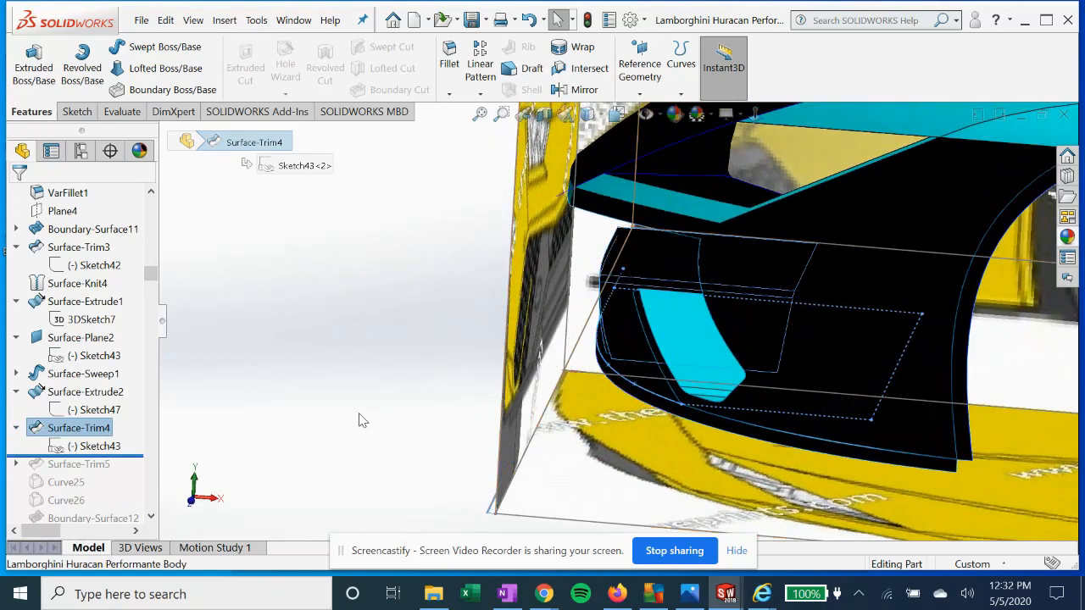
{"action": "left_click", "coordinate": [80, 447]}
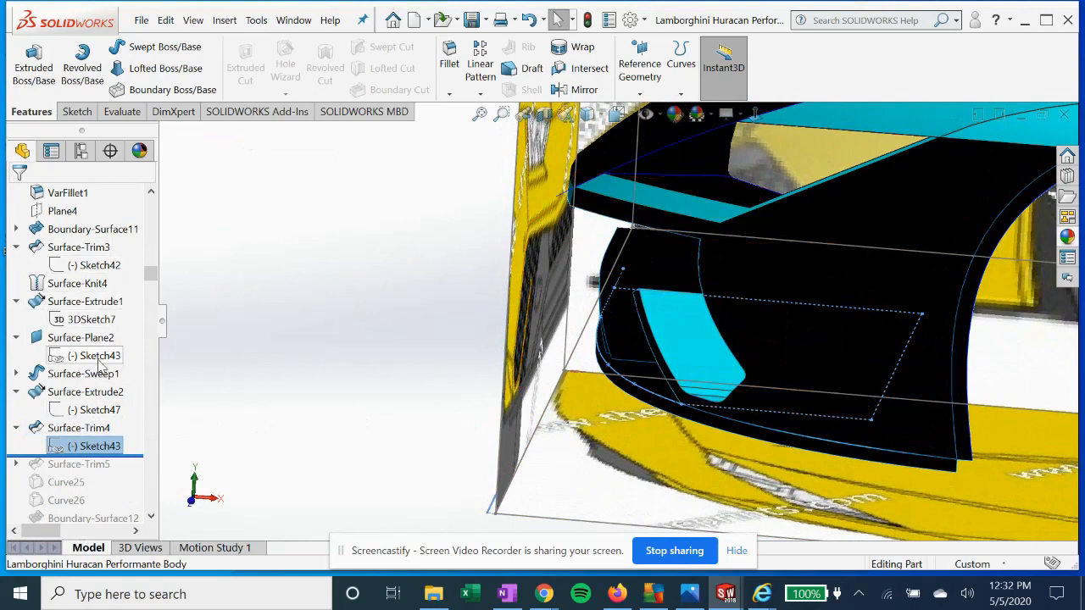
Open Surface-Trim4's definition, review the Sketch43 trim tool and the Surface-Extrude2 pieces to remove, and accept the feature.
{"action": "left_click", "coordinate": [79, 428]}
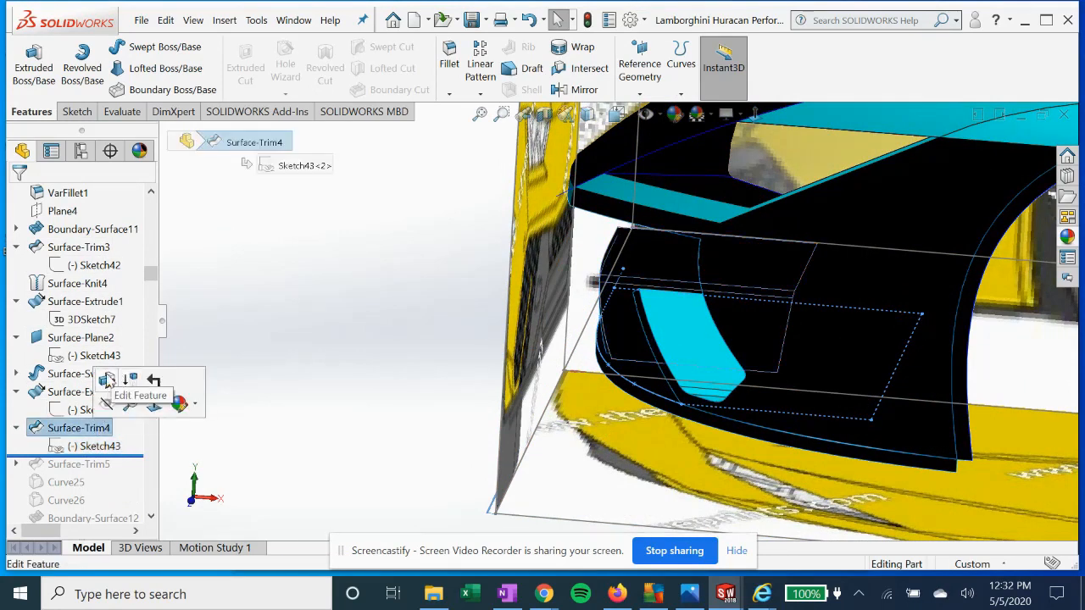
{"action": "left_click", "coordinate": [111, 381]}
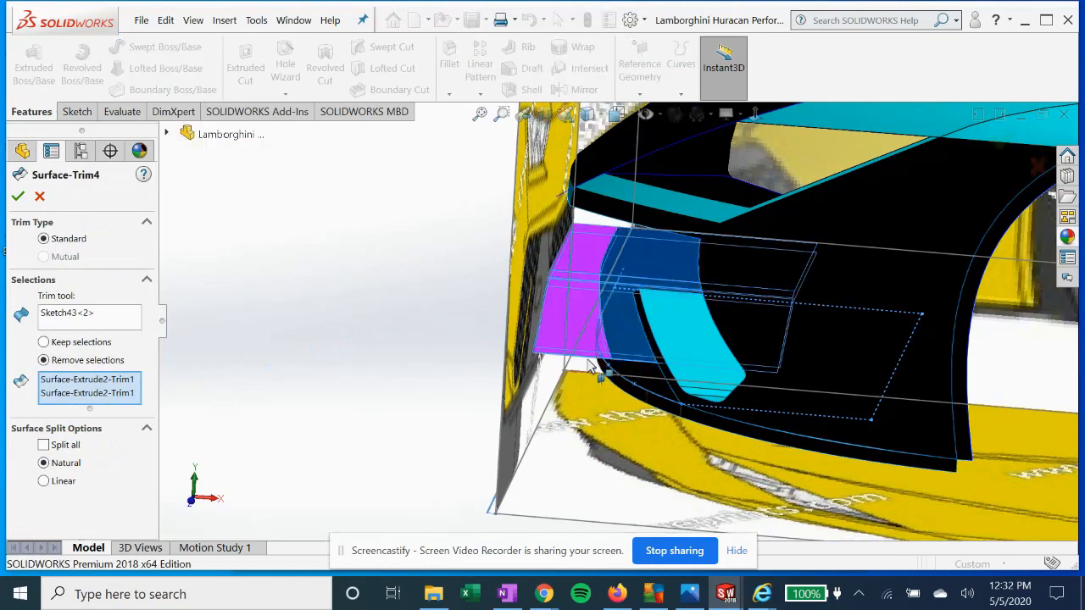
{"action": "left_click", "coordinate": [54, 316]}
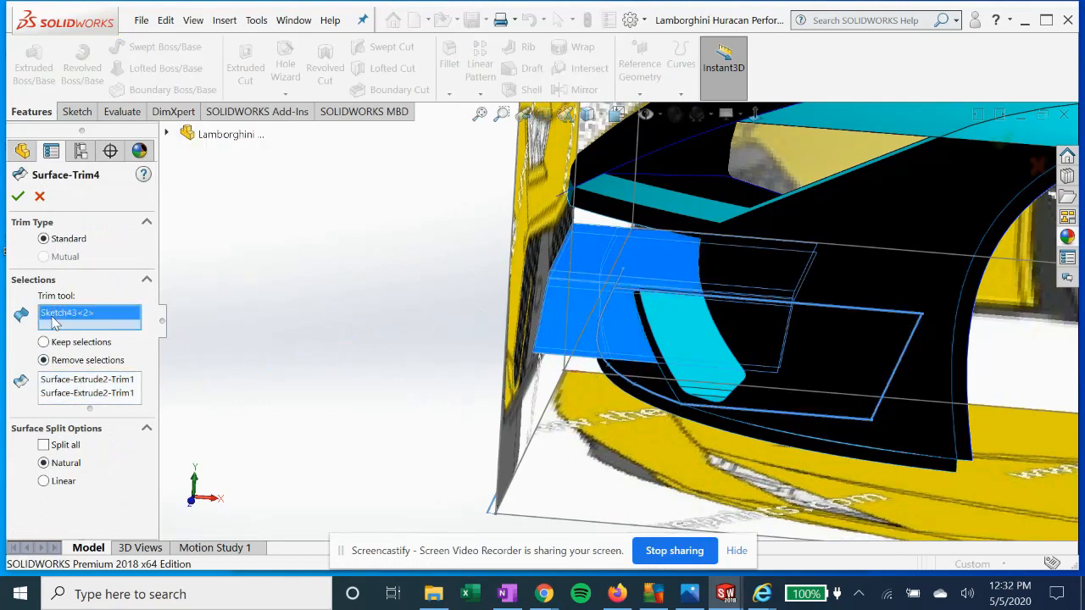
{"action": "left_click", "coordinate": [73, 382]}
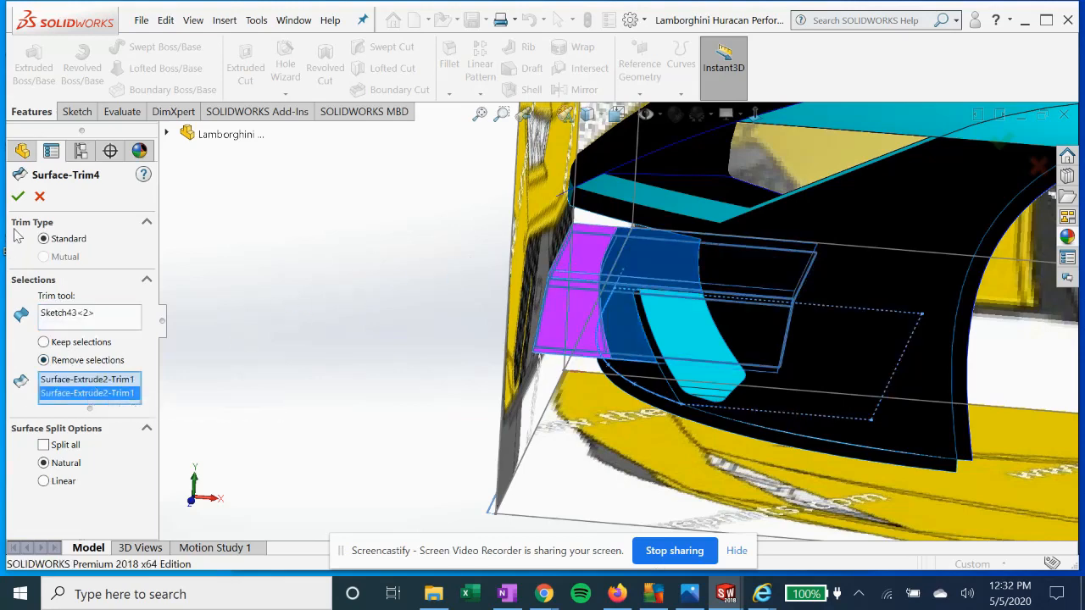
{"action": "left_click", "coordinate": [19, 198]}
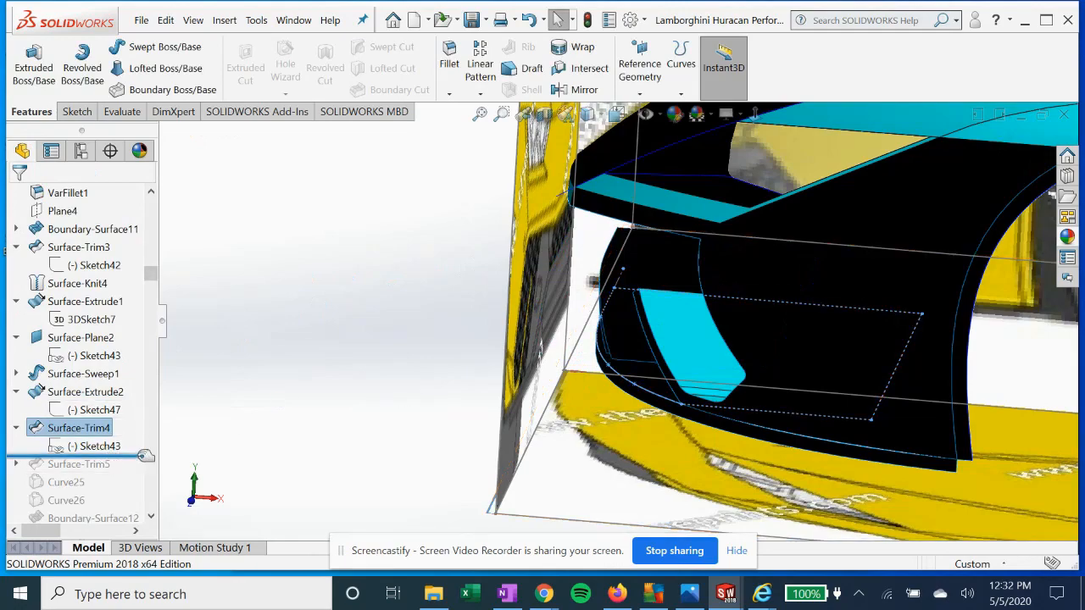
Roll the feature history forward to include Surface-Trim5 and expand it to show its sketch.
{"action": "middle_click_drag", "start_coordinate": [561, 346], "coordinate": [568, 314]}
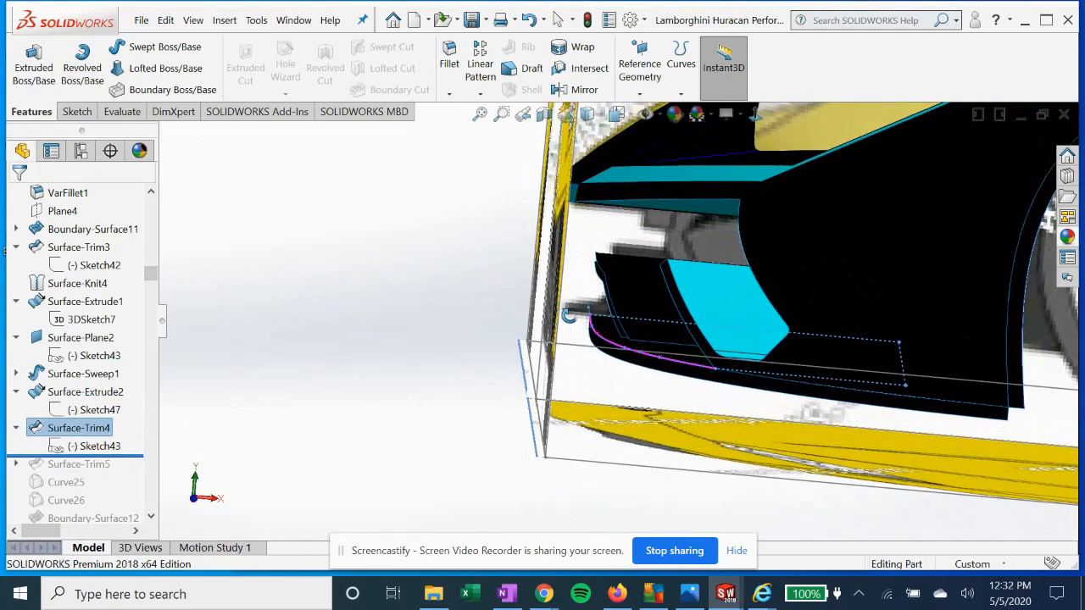
{"action": "left_click_drag", "start_coordinate": [140, 456], "coordinate": [63, 465]}
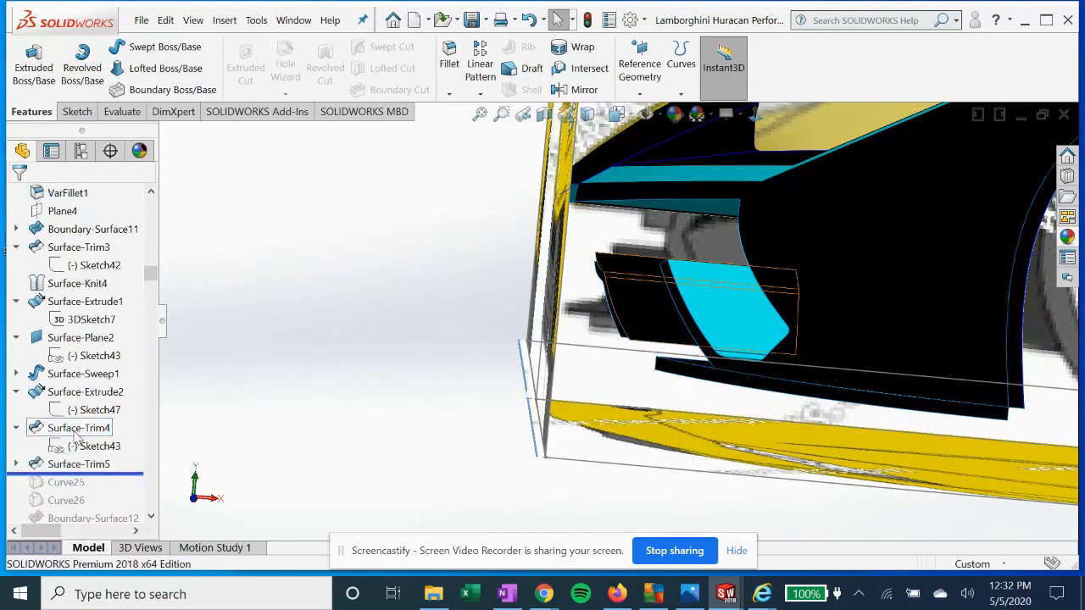
{"action": "scroll", "coordinate": [74, 436], "scroll_direction": "down", "scroll_amount": 2}
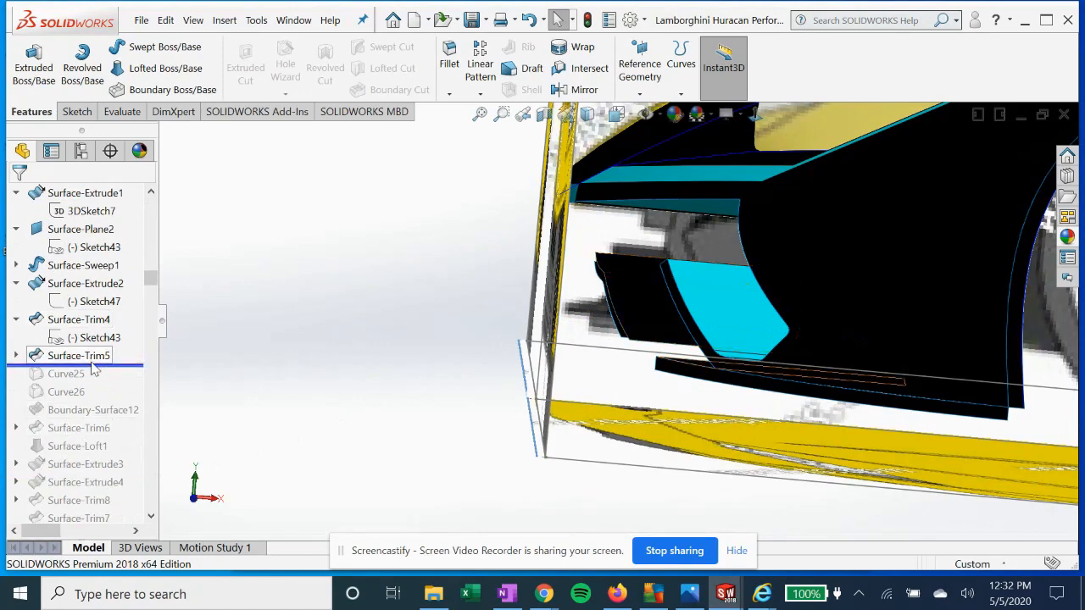
{"action": "scroll", "coordinate": [89, 370], "scroll_direction": "down", "scroll_amount": 1}
{"action": "scroll", "coordinate": [100, 324], "scroll_direction": "down", "scroll_amount": 1}
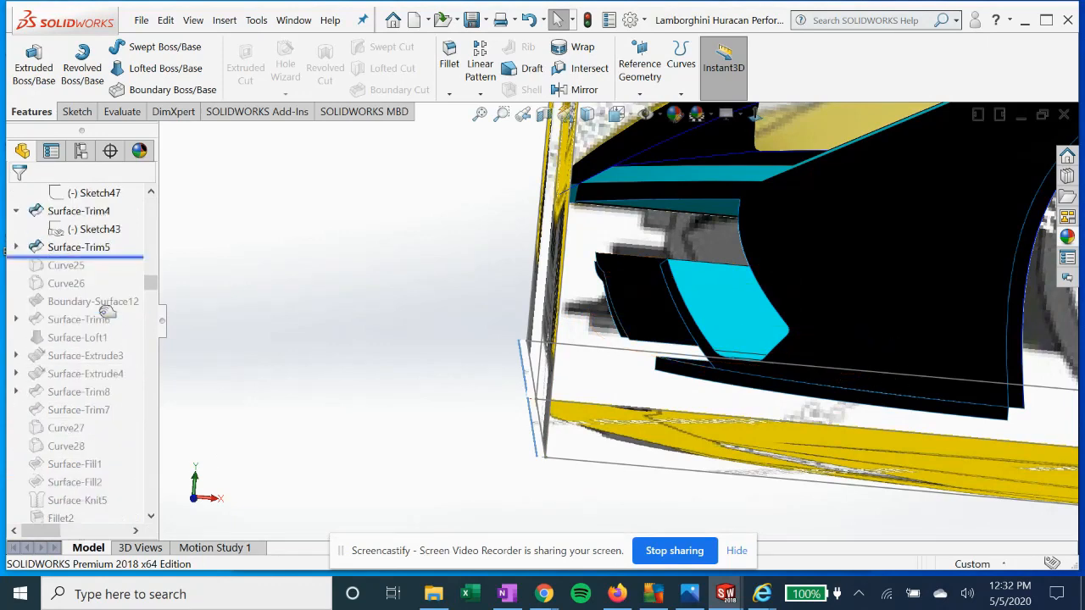
{"action": "left_click", "coordinate": [84, 247]}
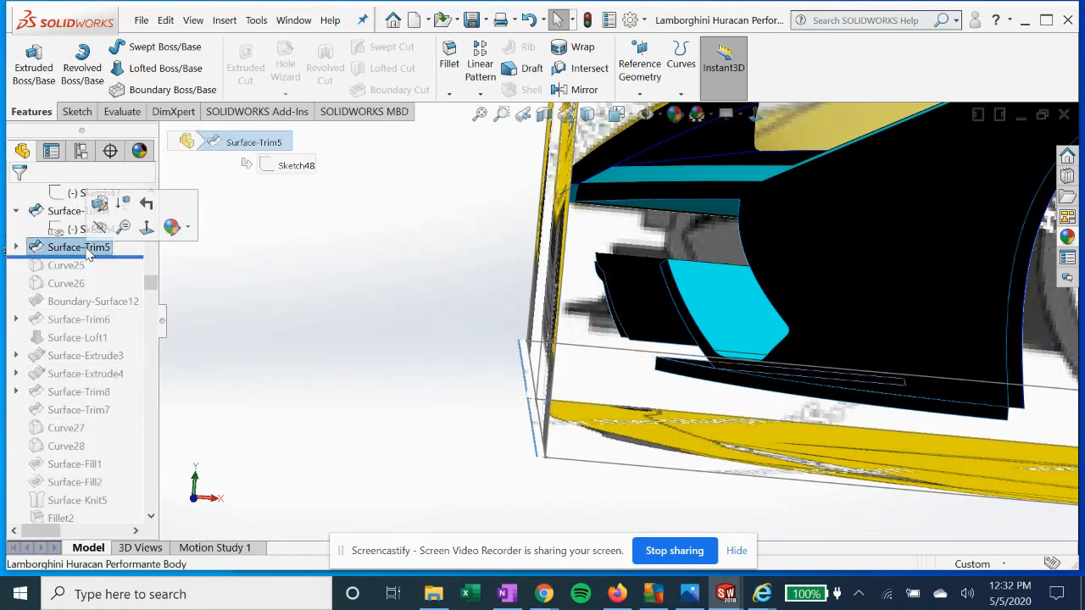
{"action": "left_click", "coordinate": [16, 246]}
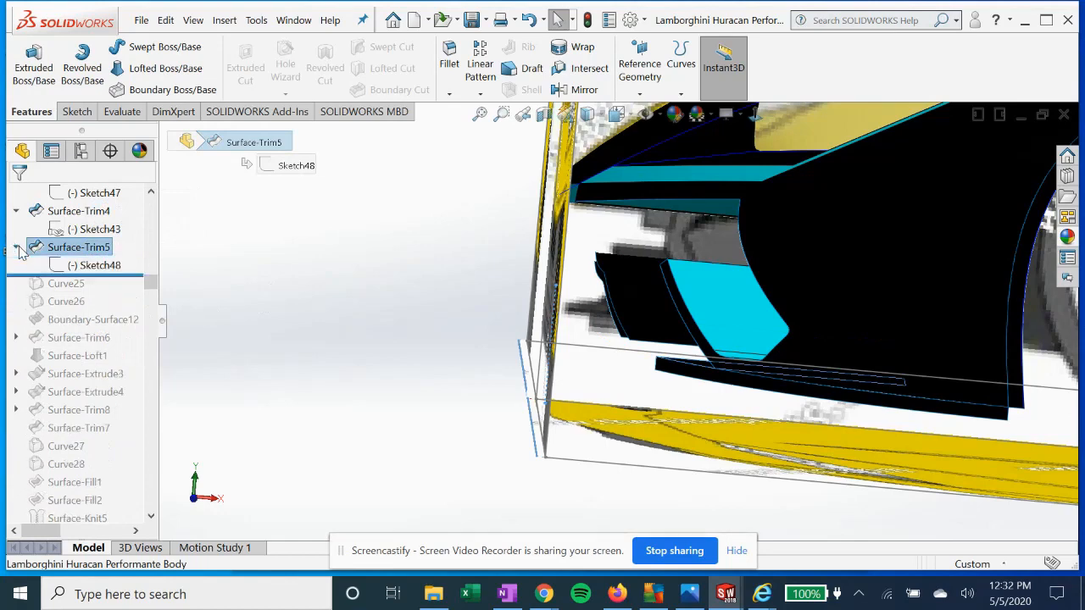
Open Sketch48 of Surface-Trim5 for editing, examine its vertical line against the front-view blueprint, and exit the sketch.
{"action": "left_click", "coordinate": [59, 265]}
{"action": "left_click", "coordinate": [95, 221]}
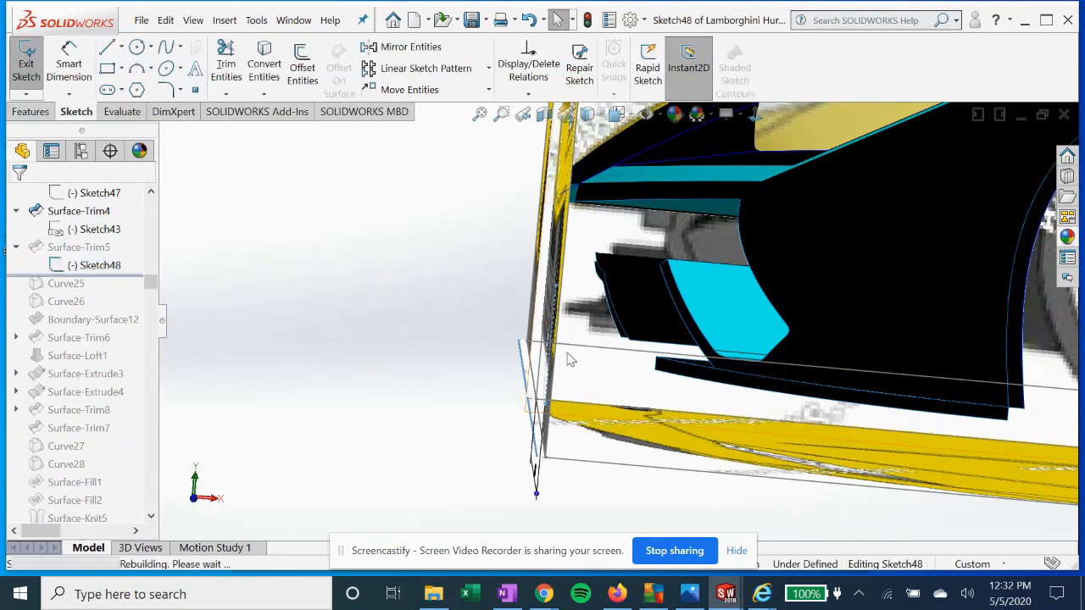
{"action": "left_click", "coordinate": [755, 114]}
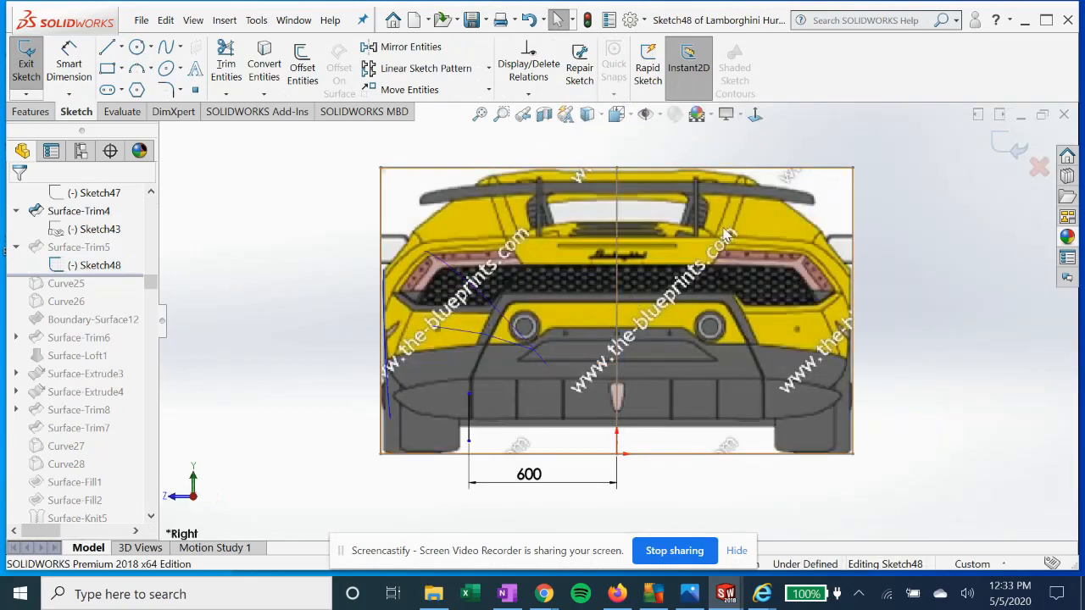
{"action": "left_click", "coordinate": [756, 114]}
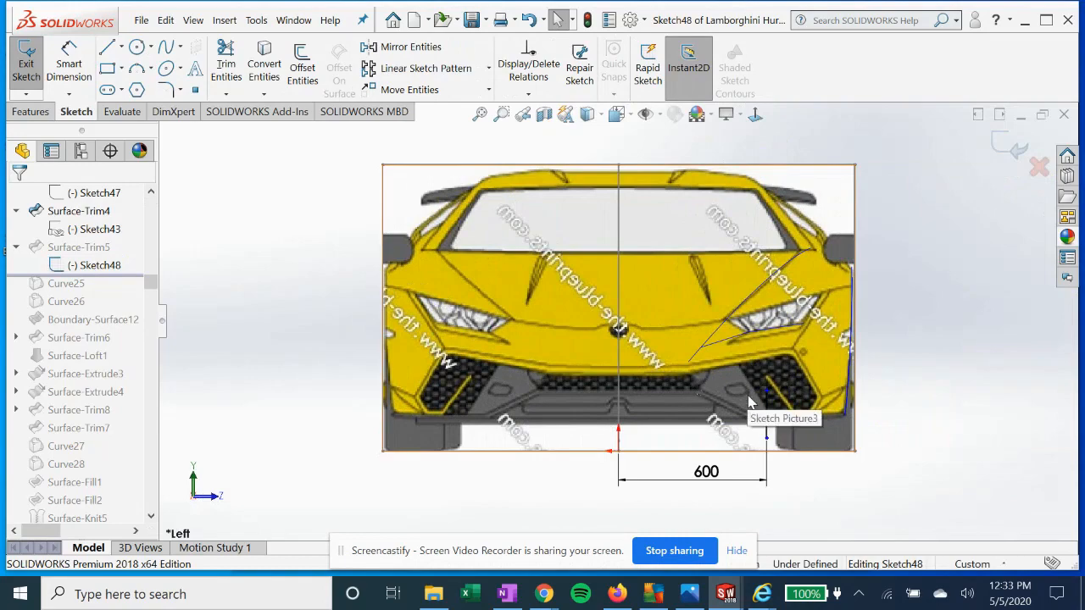
{"action": "scroll", "coordinate": [757, 418], "scroll_direction": "down", "scroll_amount": 4}
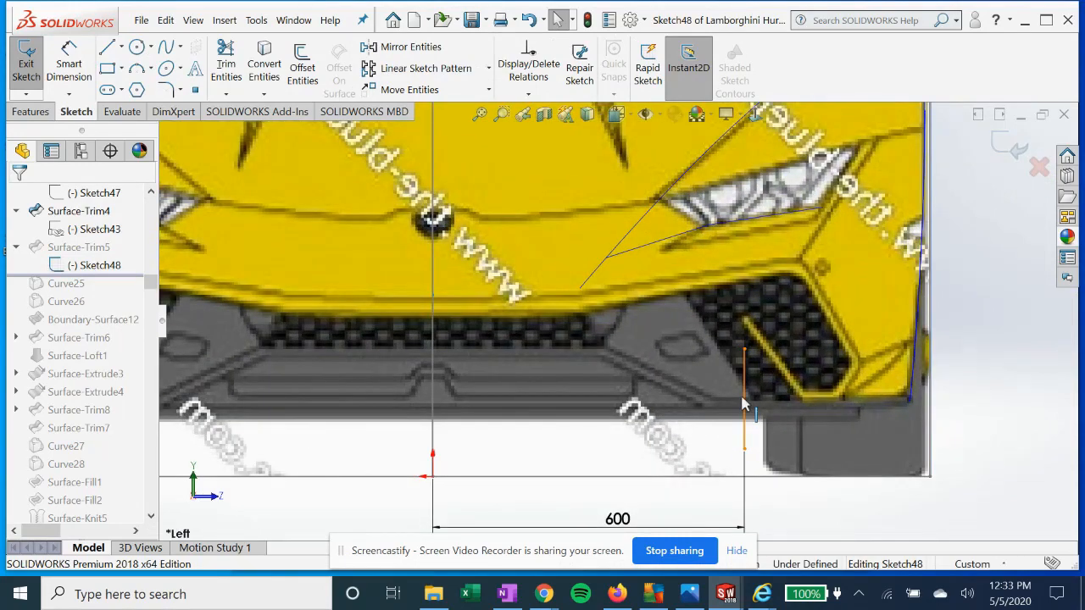
{"action": "key", "text": "z"}
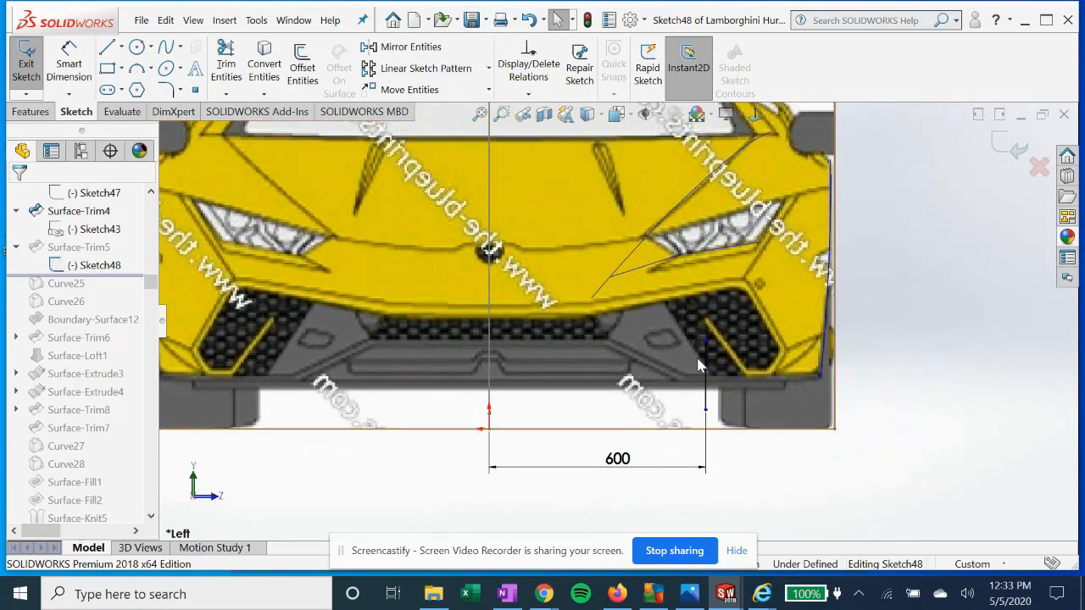
{"action": "scroll", "coordinate": [704, 364], "scroll_direction": "down", "scroll_amount": 3}
{"action": "key", "text": "ctrl+7"}
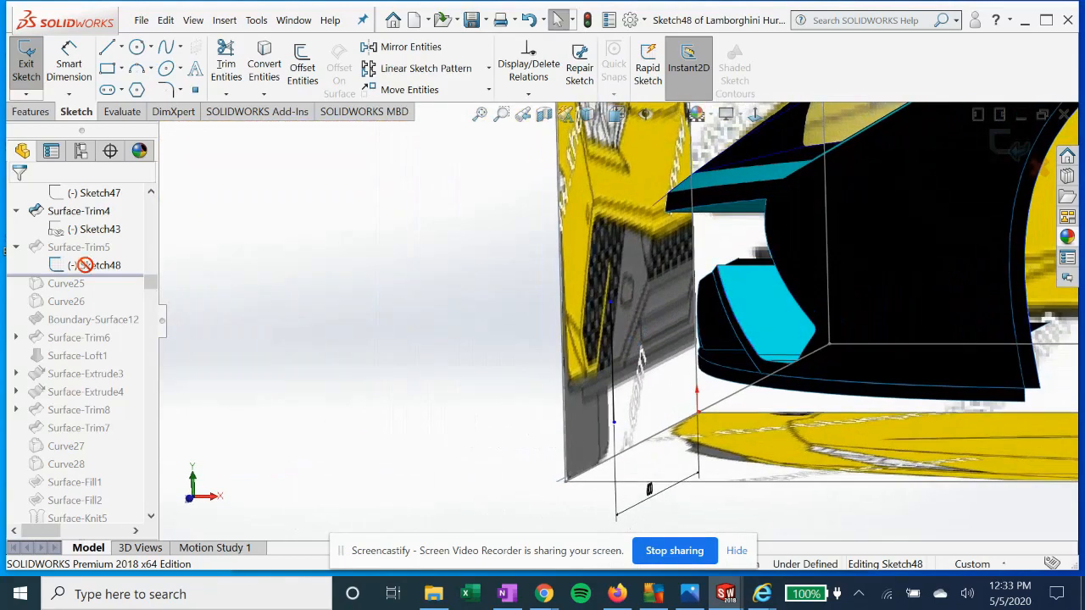
{"action": "left_click", "coordinate": [26, 68]}
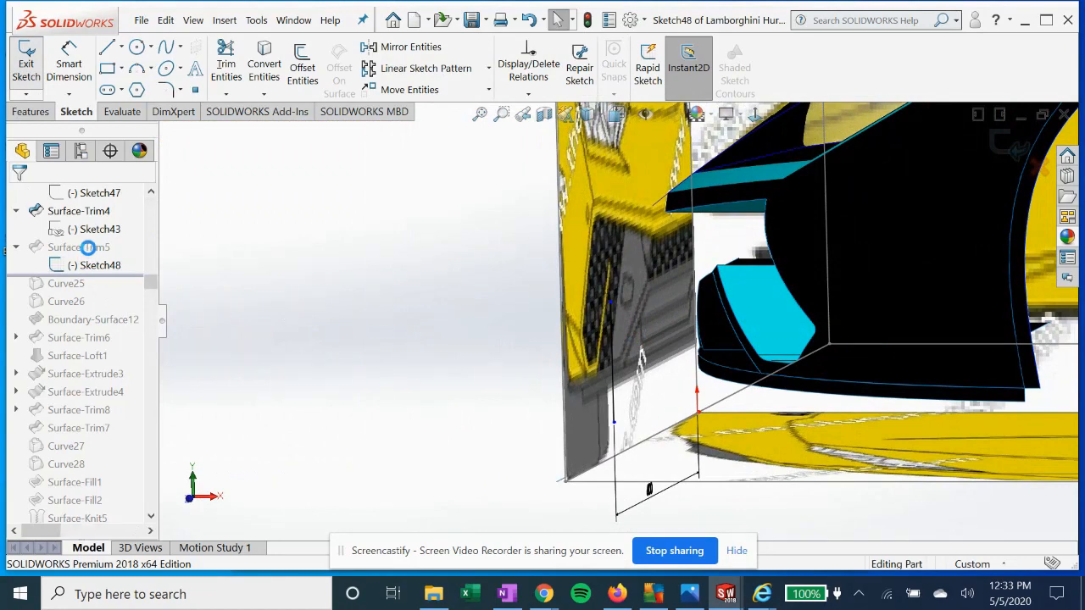
Open Surface-Trim5's definition, review the Sketch48 trim tool and the Surface-Plane2 and Surface-Sweep1 pieces to remove, and accept it.
{"action": "left_click", "coordinate": [90, 251]}
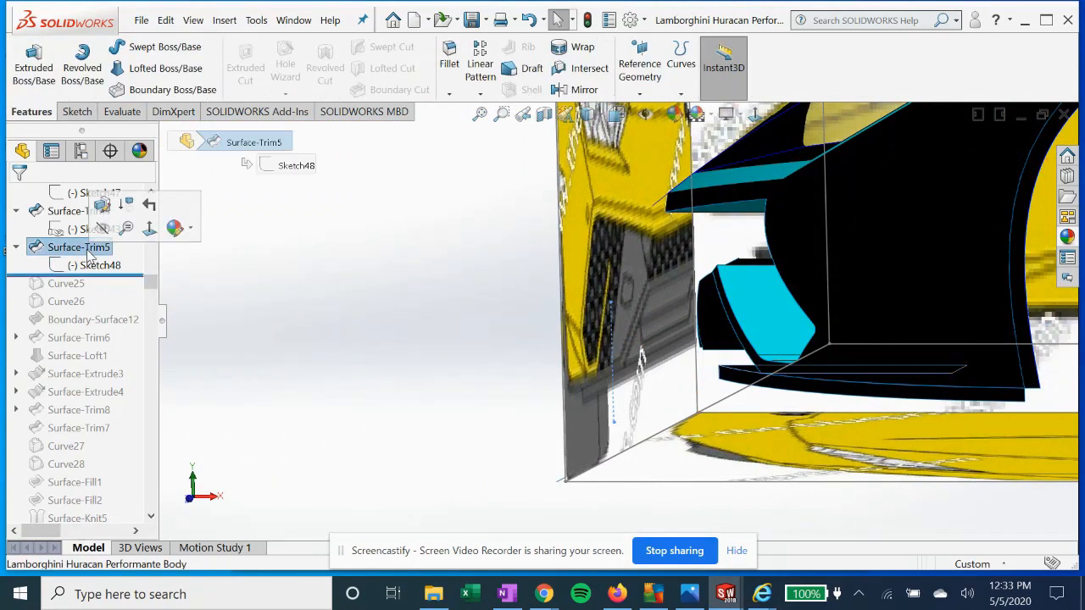
{"action": "left_click", "coordinate": [102, 204]}
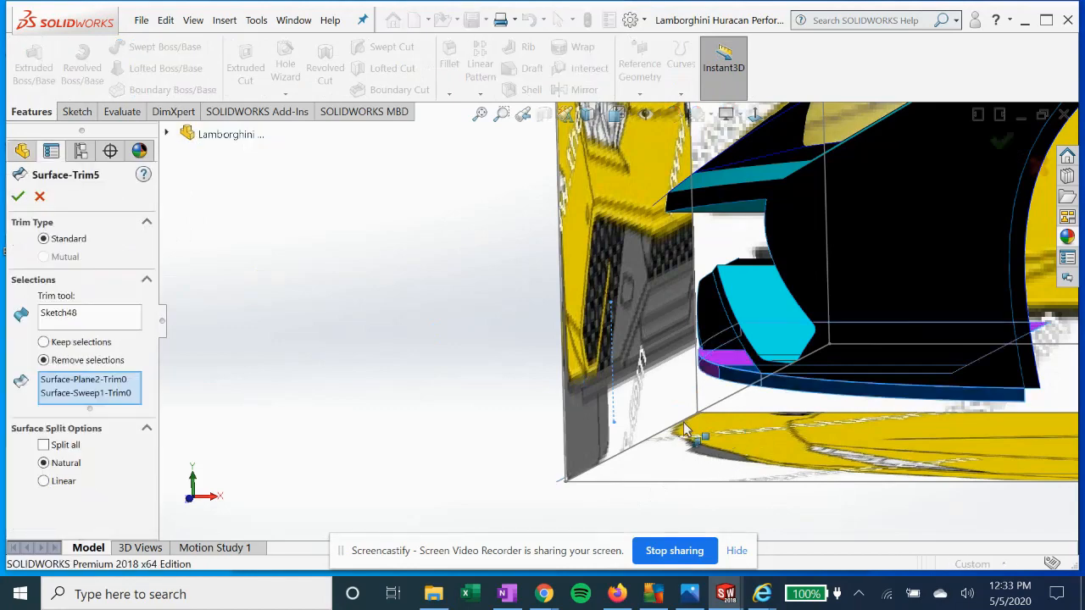
{"action": "left_click", "coordinate": [480, 113]}
{"action": "scroll", "coordinate": [520, 362], "scroll_direction": "down", "scroll_amount": 8}
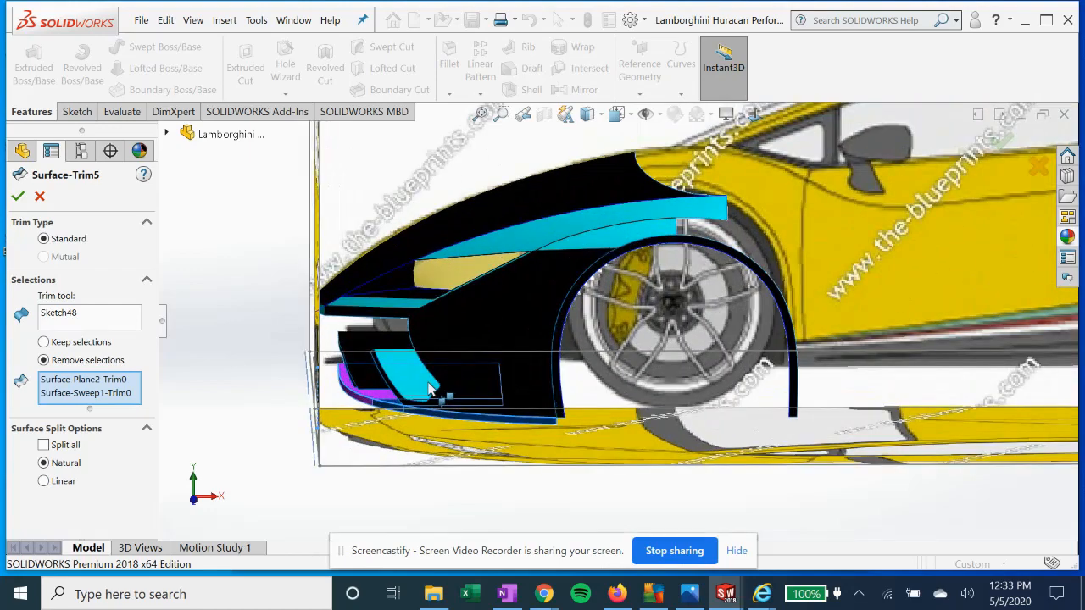
{"action": "scroll", "coordinate": [410, 404], "scroll_direction": "down", "scroll_amount": 3}
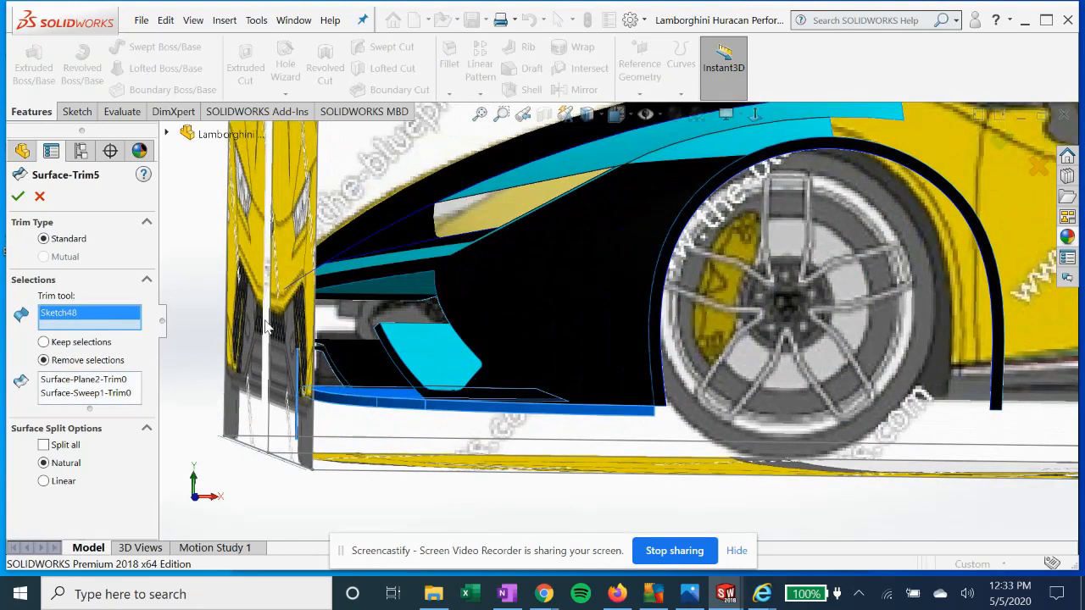
{"action": "left_click", "coordinate": [92, 381]}
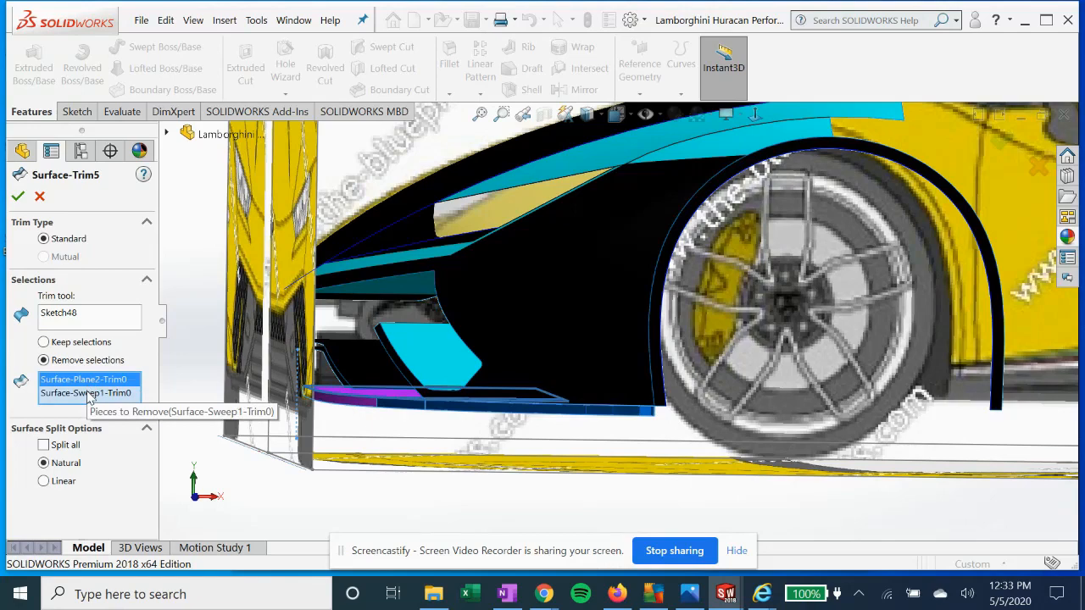
{"action": "left_click", "coordinate": [91, 394]}
{"action": "scroll", "coordinate": [229, 407], "scroll_direction": "down", "scroll_amount": 2}
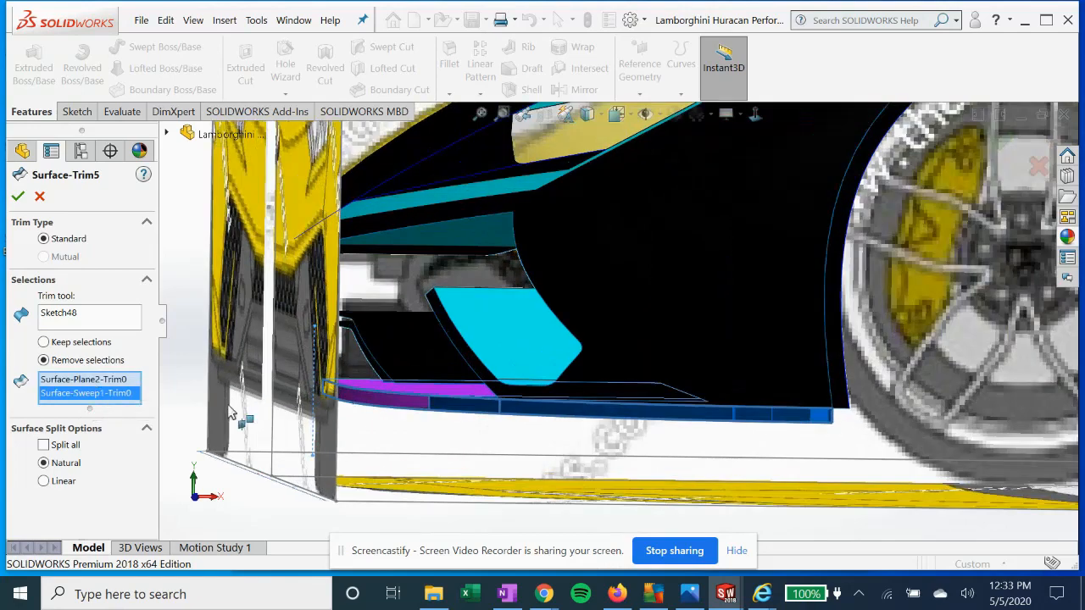
{"action": "left_click", "coordinate": [102, 382]}
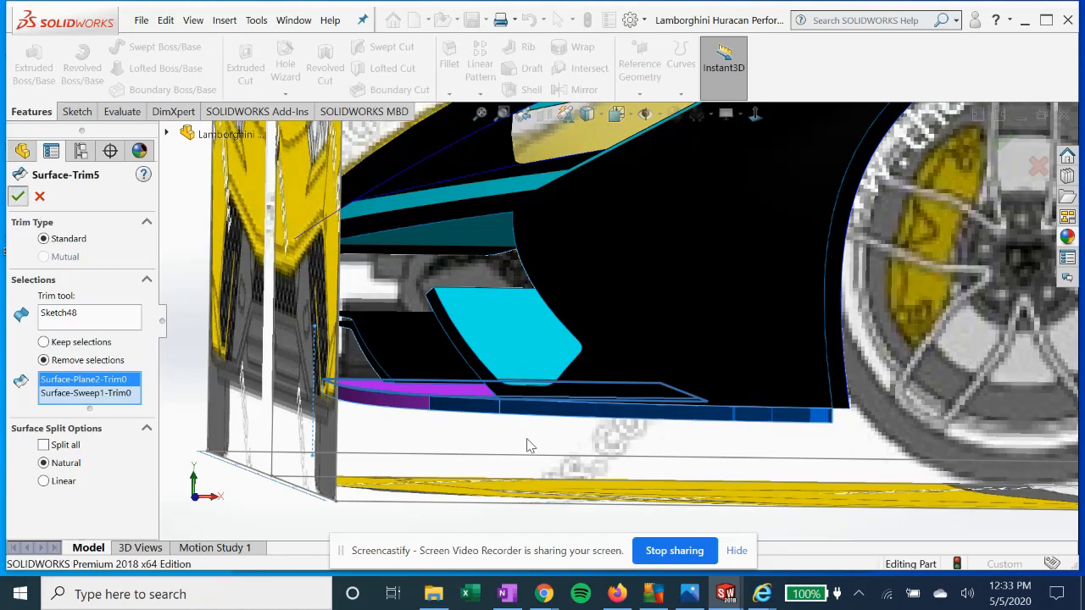
{"action": "key", "text": "Return"}
Highlight Curve25, Curve26 and Boundary-Surface12 in the feature history and examine the boundary surface at the front of the bumper.
{"action": "middle_click_drag", "start_coordinate": [475, 432], "coordinate": [294, 389]}
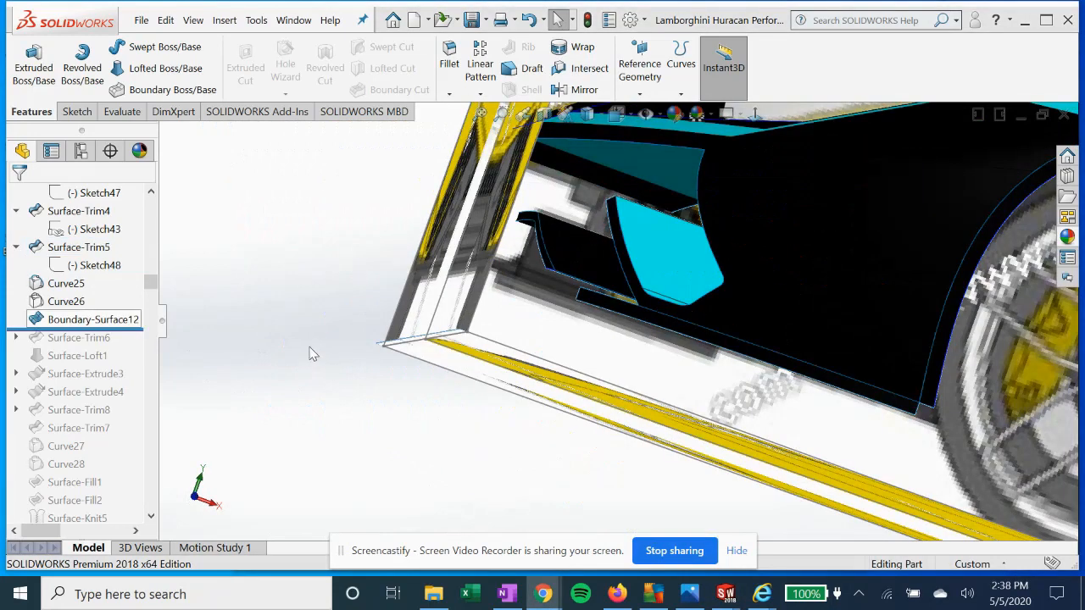
{"action": "left_click", "coordinate": [75, 301]}
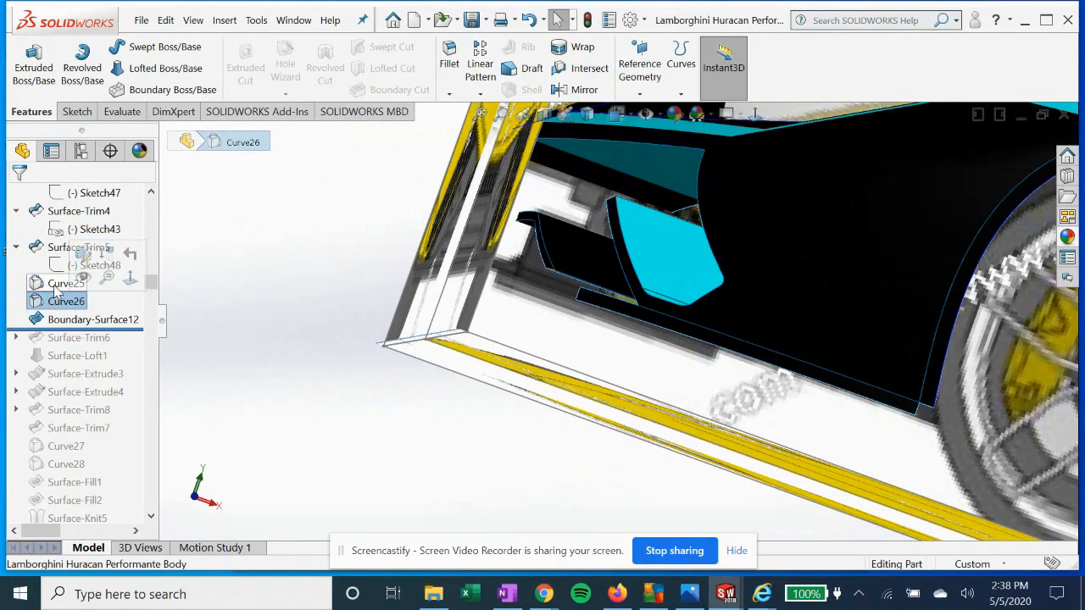
{"action": "left_click", "coordinate": [67, 284]}
{"action": "left_click", "coordinate": [68, 302]}
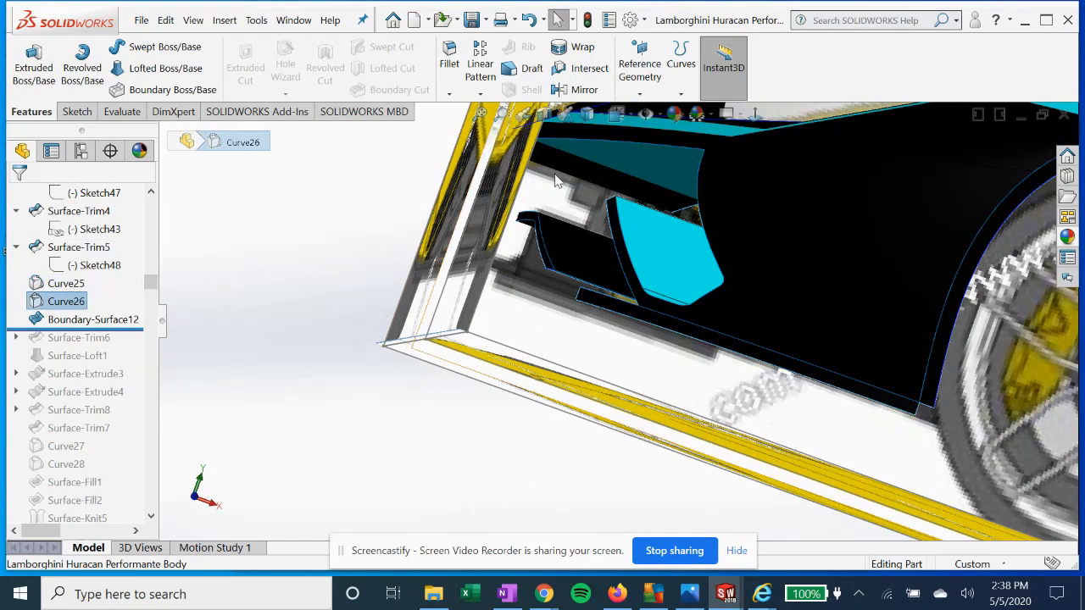
{"action": "scroll", "coordinate": [496, 292], "scroll_direction": "down", "scroll_amount": 3}
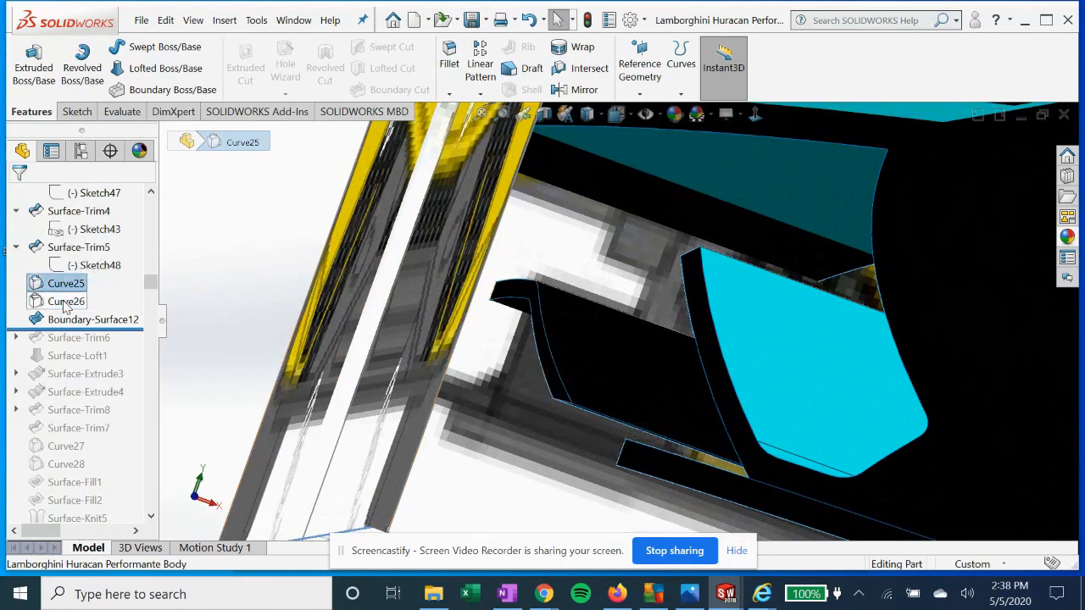
{"action": "left_click", "coordinate": [74, 329]}
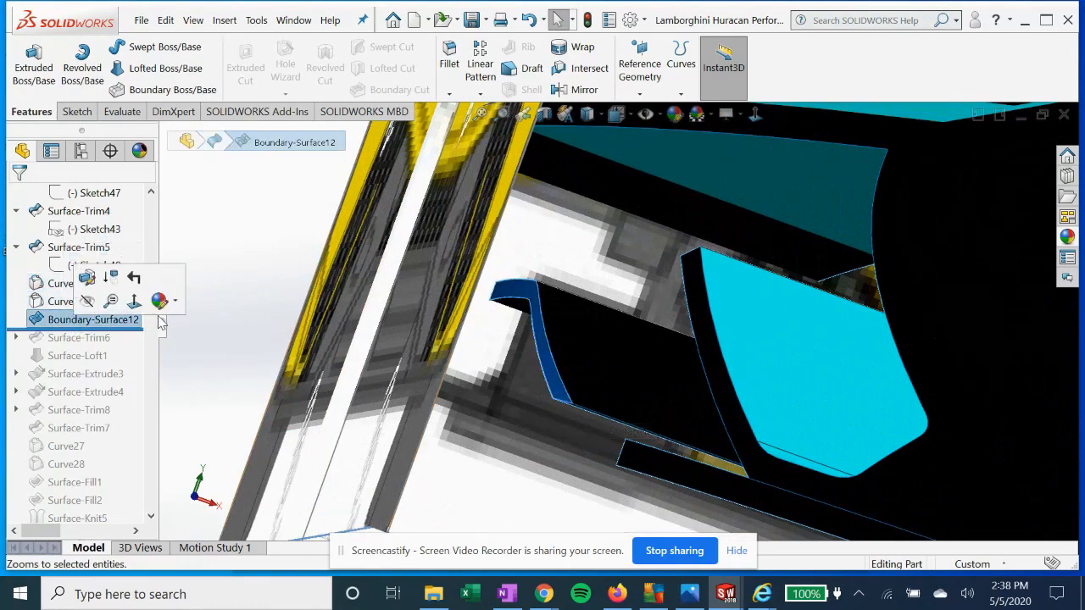
{"action": "left_click", "coordinate": [127, 298]}
{"action": "middle_click_drag", "start_coordinate": [605, 413], "coordinate": [581, 403]}
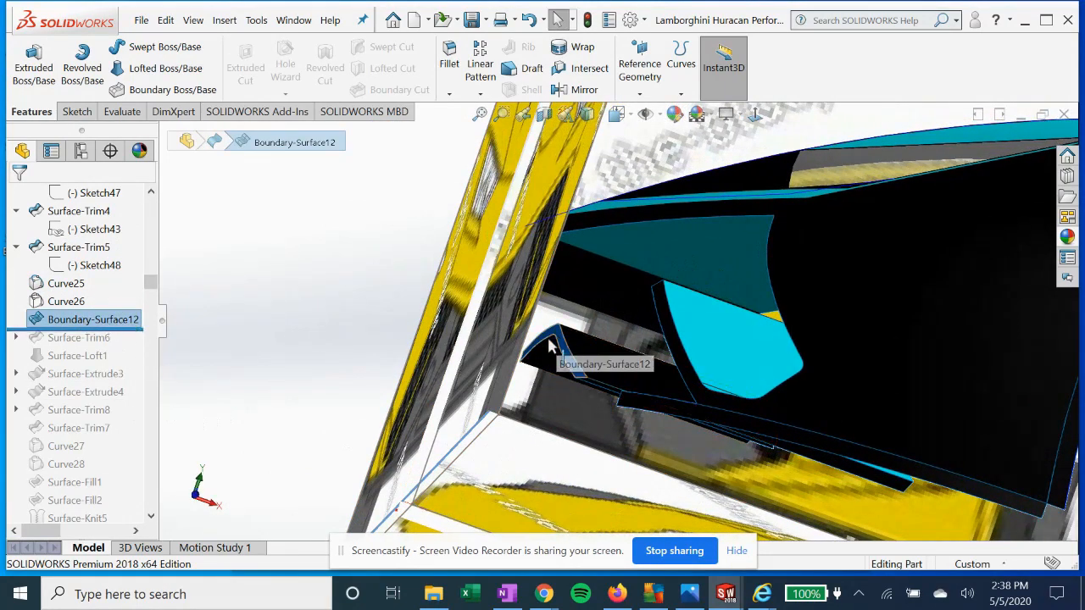
Roll the feature history forward to include Surface-Trim6 and highlight its Sketch49 on the top-view blueprint.
{"action": "left_click_drag", "start_coordinate": [74, 329], "coordinate": [75, 349]}
{"action": "scroll", "coordinate": [436, 388], "scroll_direction": "up", "scroll_amount": 4}
{"action": "middle_click_drag", "start_coordinate": [436, 390], "coordinate": [446, 349]}
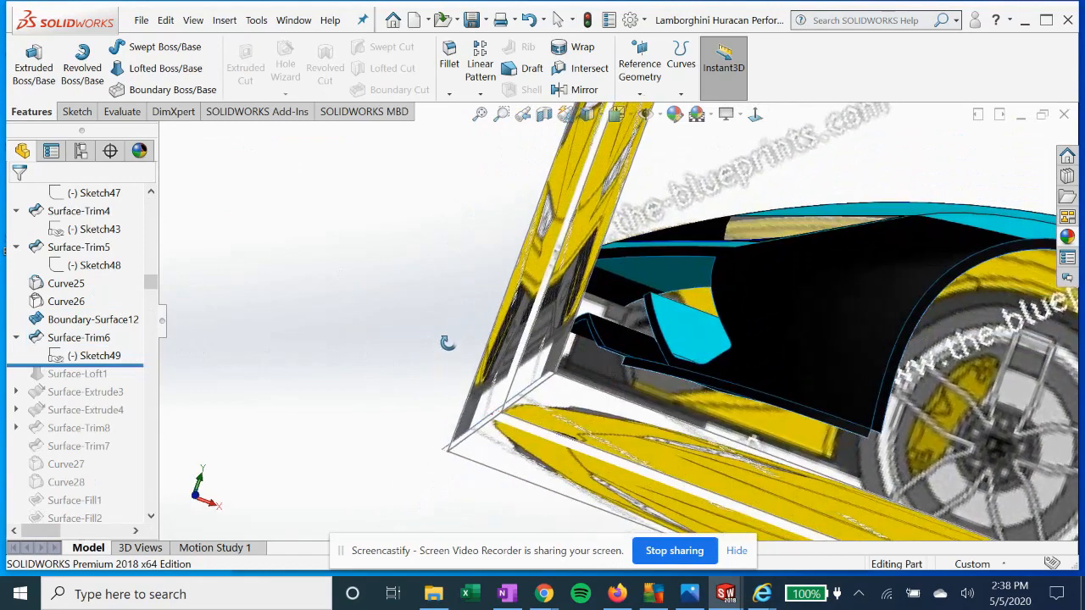
{"action": "left_click", "coordinate": [95, 356]}
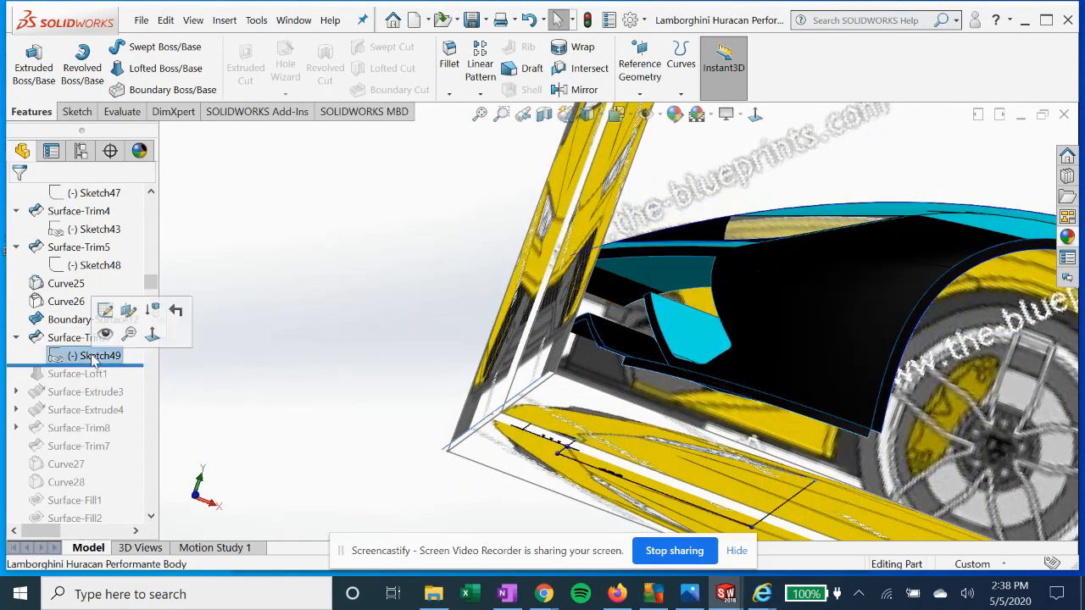
Open Sketch49 of Surface-Trim6 for editing, examine its curve against the top-view blueprint from the bumper to the headlight, and exit the sketch.
{"action": "left_click", "coordinate": [70, 339]}
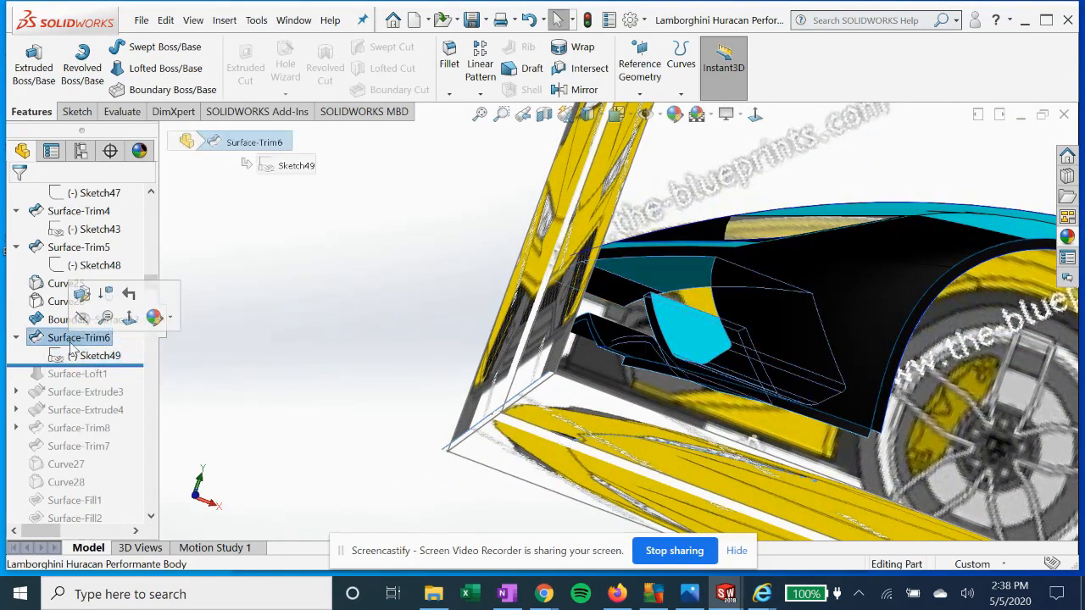
{"action": "left_click", "coordinate": [78, 358]}
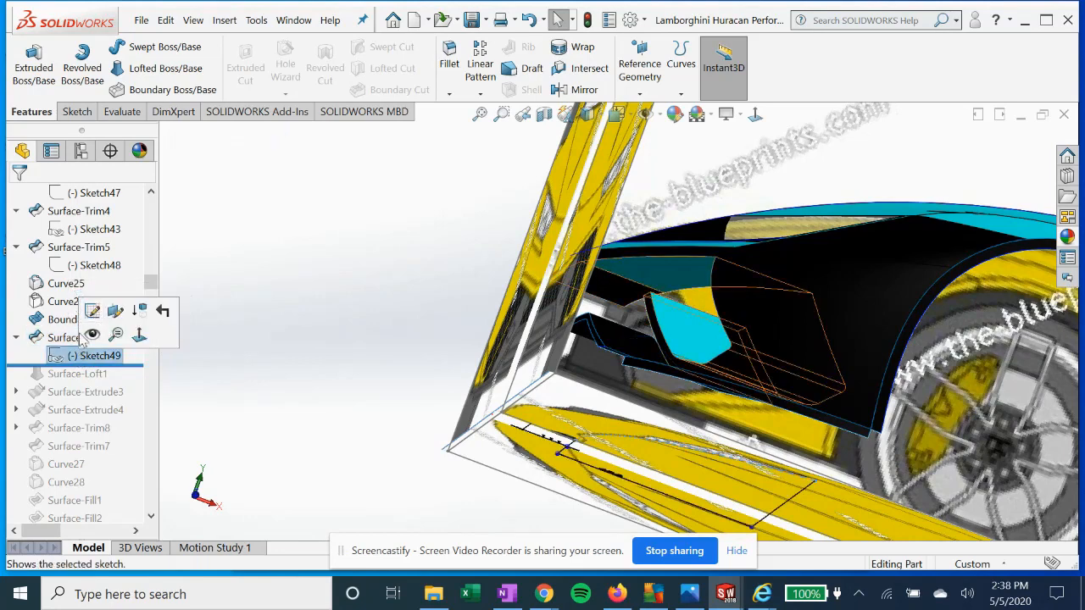
{"action": "left_click", "coordinate": [92, 312]}
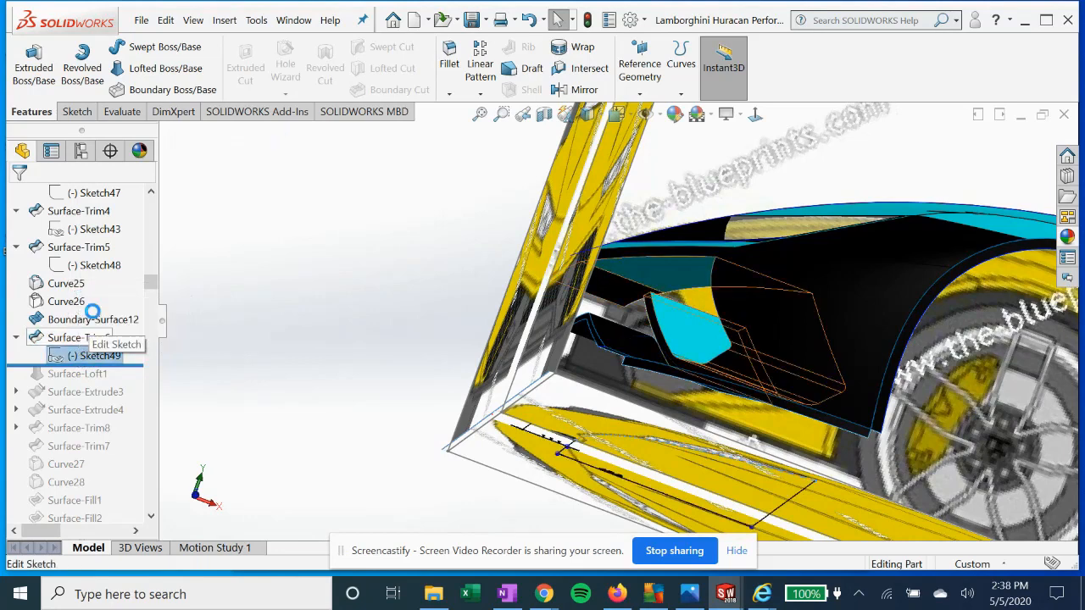
{"action": "left_click", "coordinate": [755, 115]}
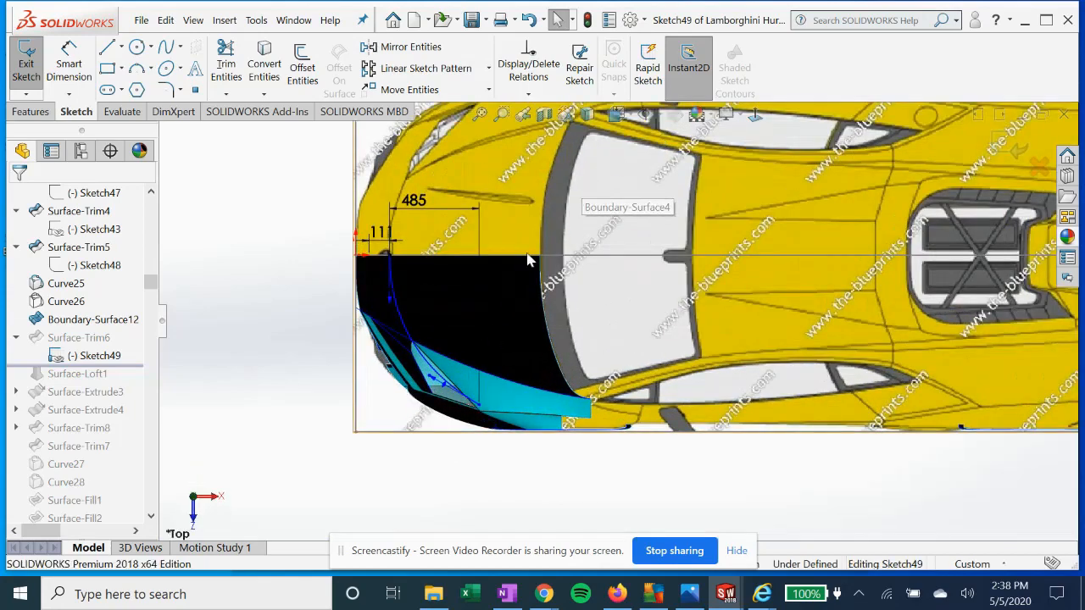
{"action": "left_click", "coordinate": [756, 116]}
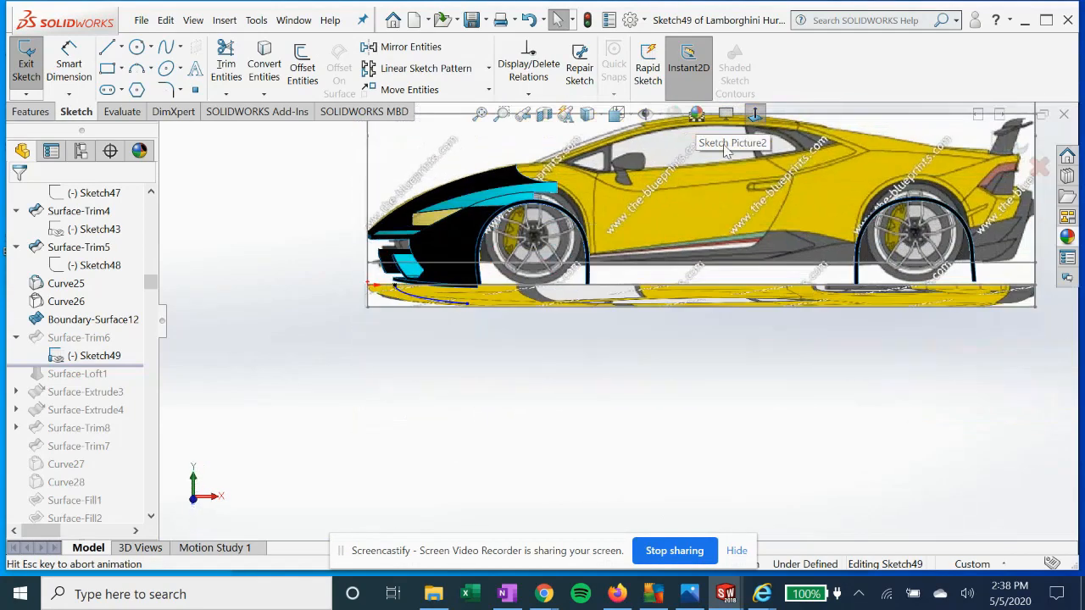
{"action": "scroll", "coordinate": [435, 307], "scroll_direction": "down", "scroll_amount": 2}
{"action": "scroll", "coordinate": [439, 347], "scroll_direction": "down", "scroll_amount": 4}
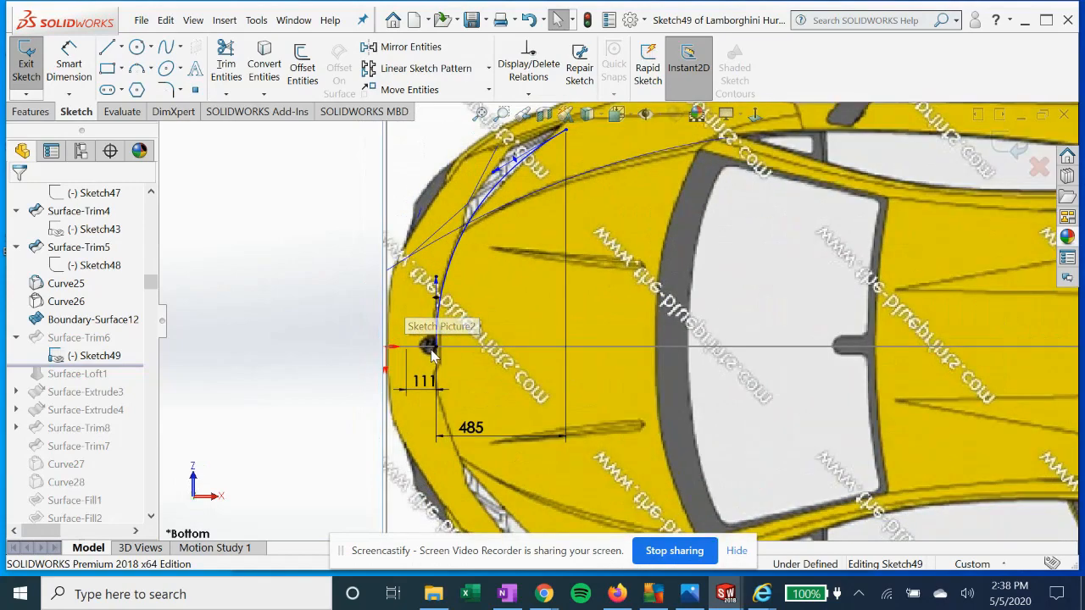
{"action": "scroll", "coordinate": [439, 348], "scroll_direction": "down", "scroll_amount": 1}
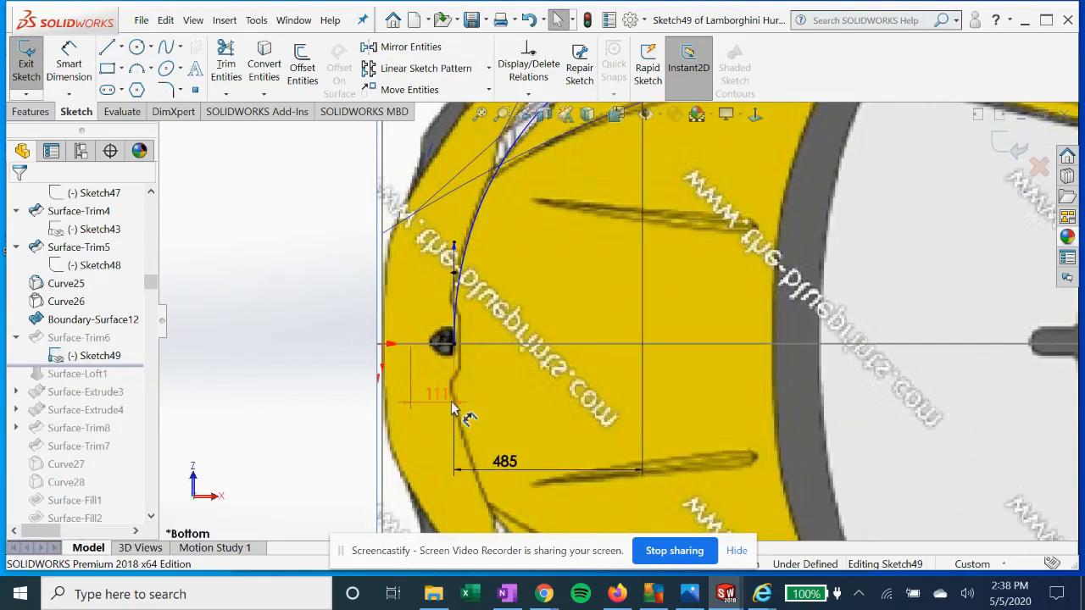
{"action": "scroll", "coordinate": [596, 247], "scroll_direction": "up", "scroll_amount": 2}
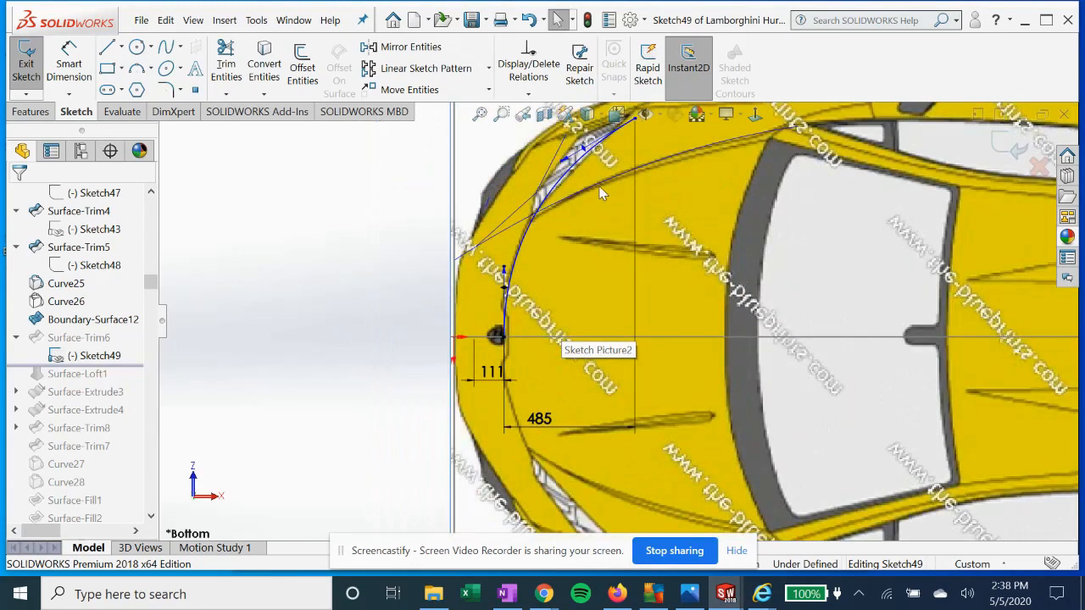
{"action": "scroll", "coordinate": [616, 202], "scroll_direction": "down", "scroll_amount": 2}
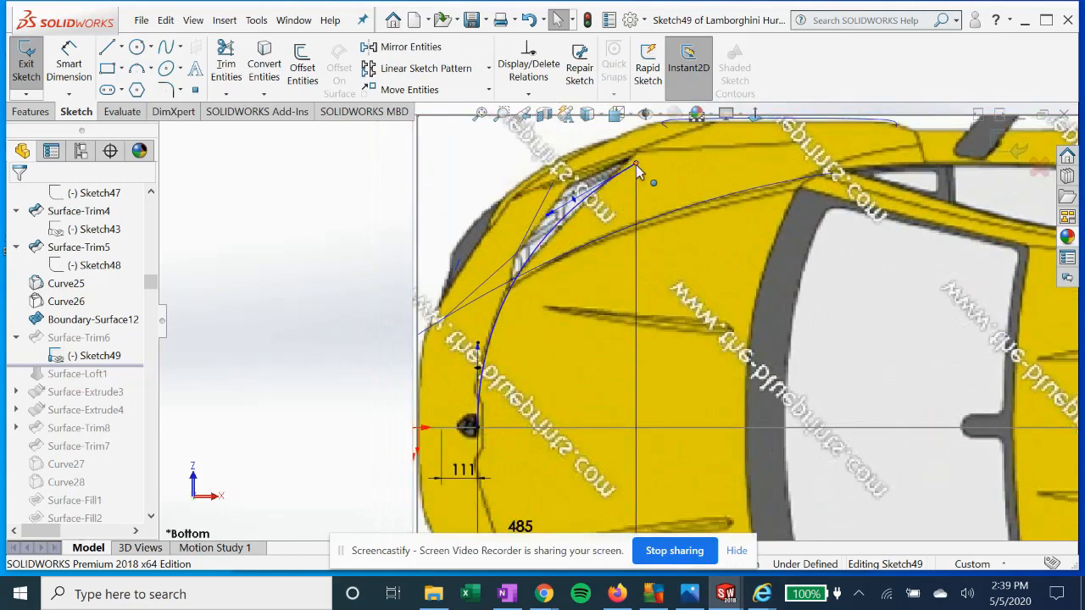
{"action": "left_click_drag", "start_coordinate": [635, 164], "coordinate": [527, 249]}
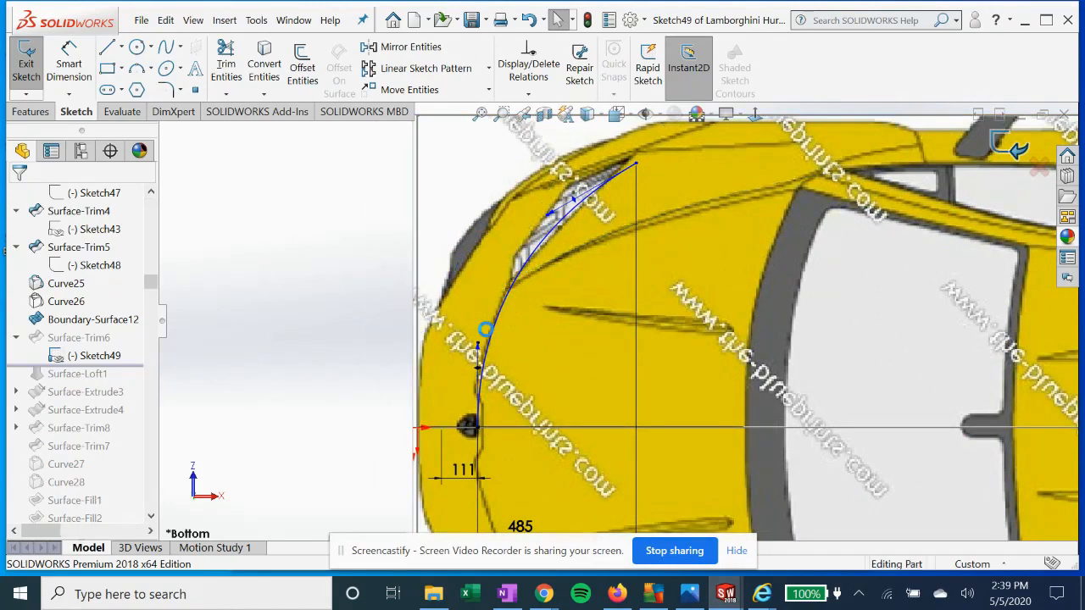
Open Surface-Trim6's definition, review the Sketch49 trim tool and the Surface-Extrude1, Surface-Trim4 and Surface-Trim5 pieces to remove, and accept it.
{"action": "mouse_move", "coordinate": [489, 346]}
{"action": "middle_mouse_down"}
{"action": "mouse_move", "coordinate": [453, 357]}
{"action": "mouse_move", "coordinate": [427, 394]}
{"action": "middle_mouse_up"}
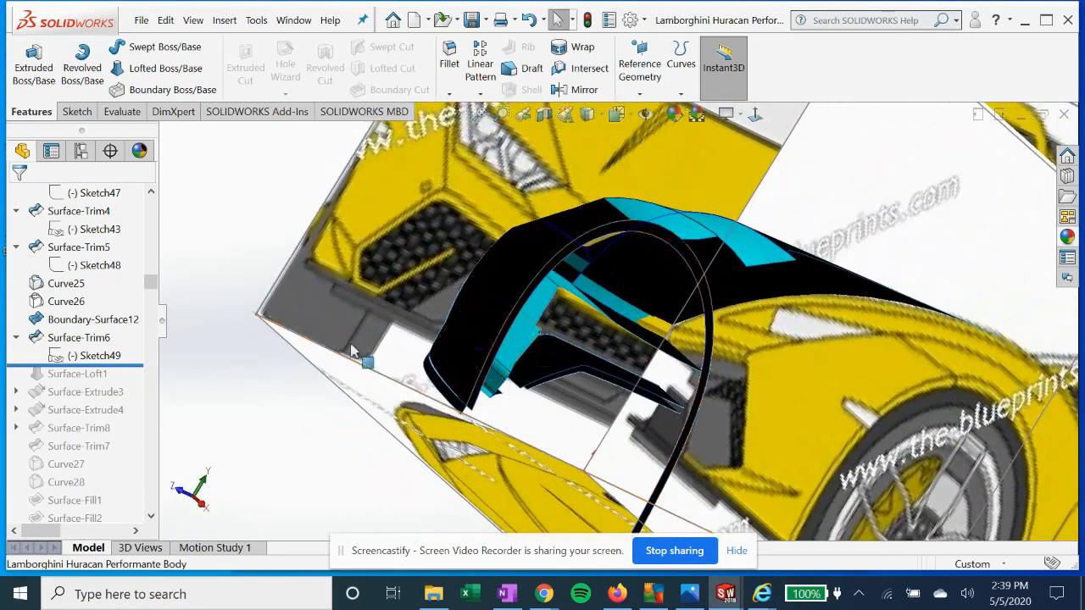
{"action": "left_click", "coordinate": [90, 339]}
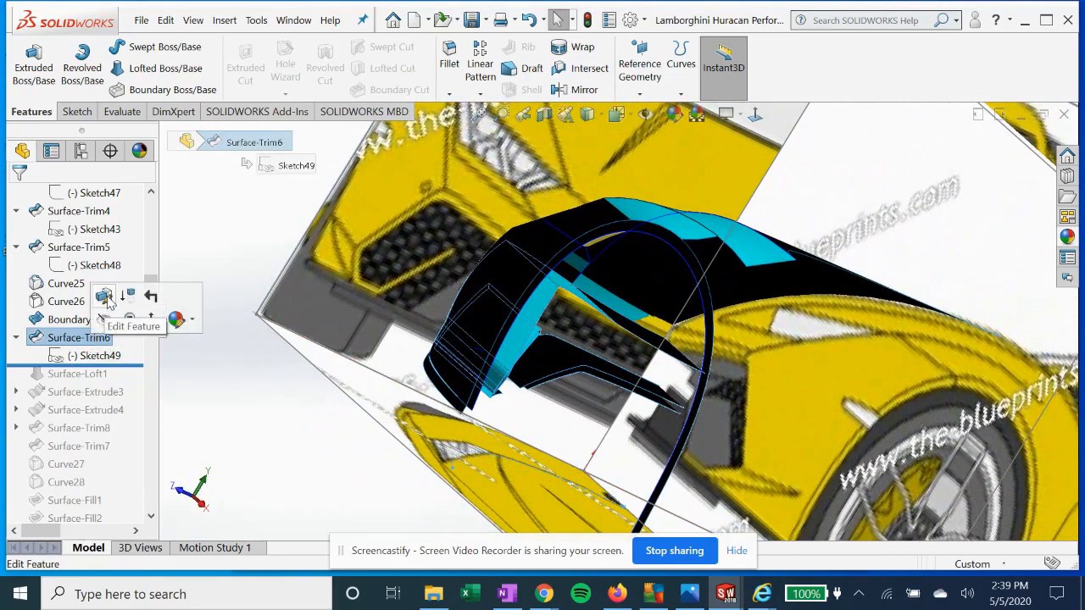
{"action": "left_click", "coordinate": [103, 296]}
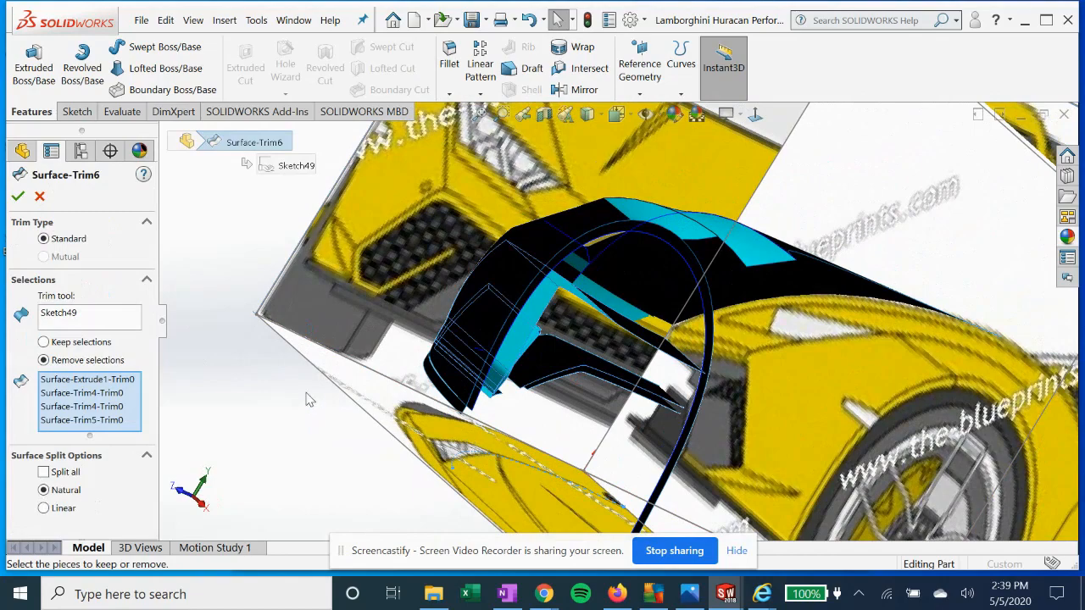
{"action": "middle_click_drag", "start_coordinate": [580, 399], "coordinate": [555, 348]}
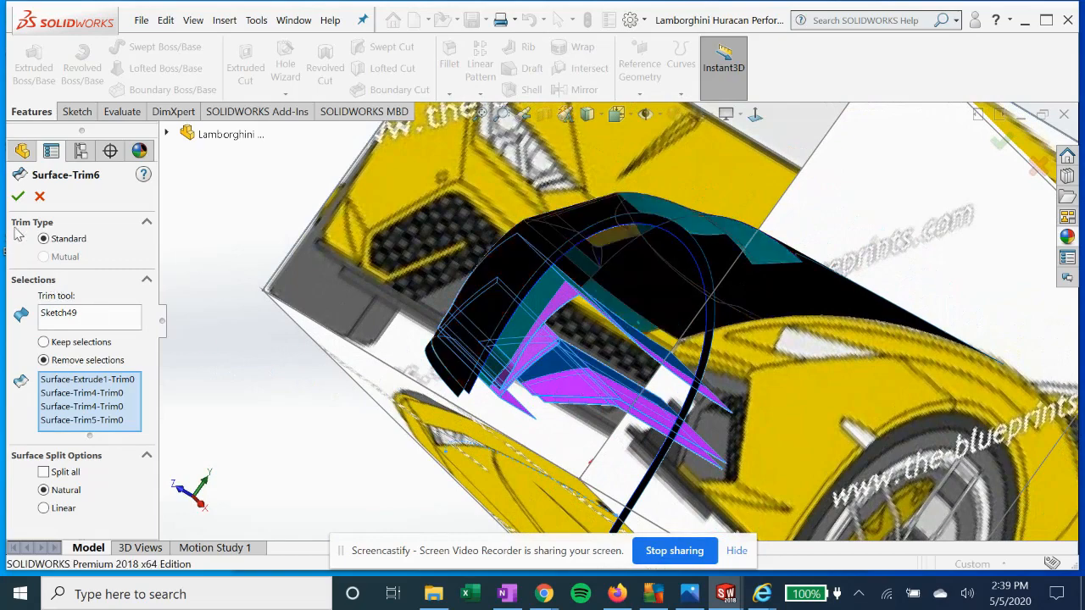
{"action": "left_click", "coordinate": [17, 199]}
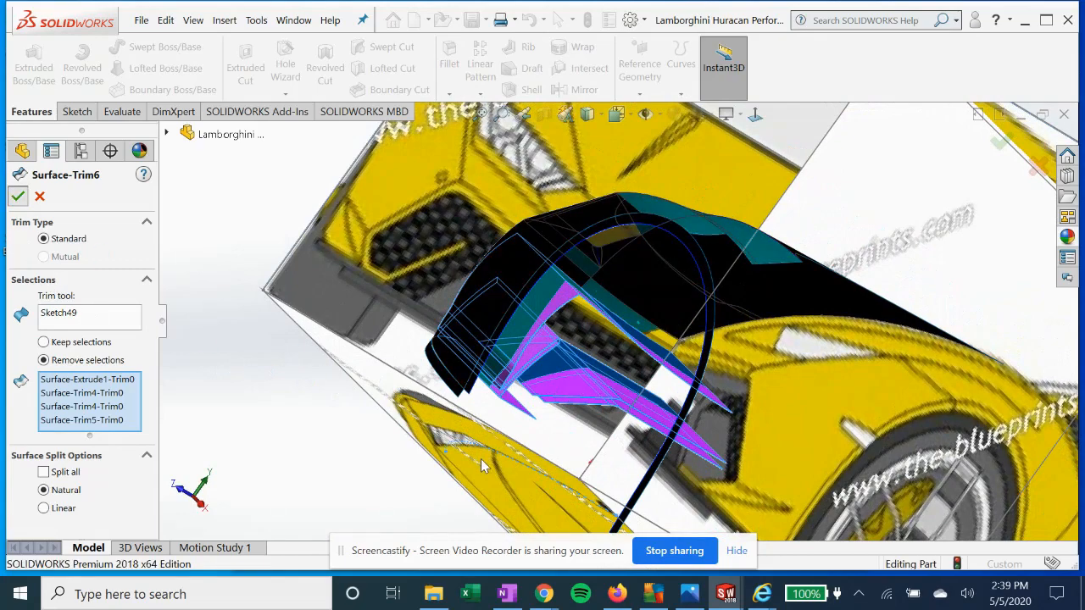
Roll the feature history forward to include Surface-Loft1 and examine the front bumper beside Surface-Trim6.
{"action": "middle_click_drag", "start_coordinate": [513, 470], "coordinate": [391, 433]}
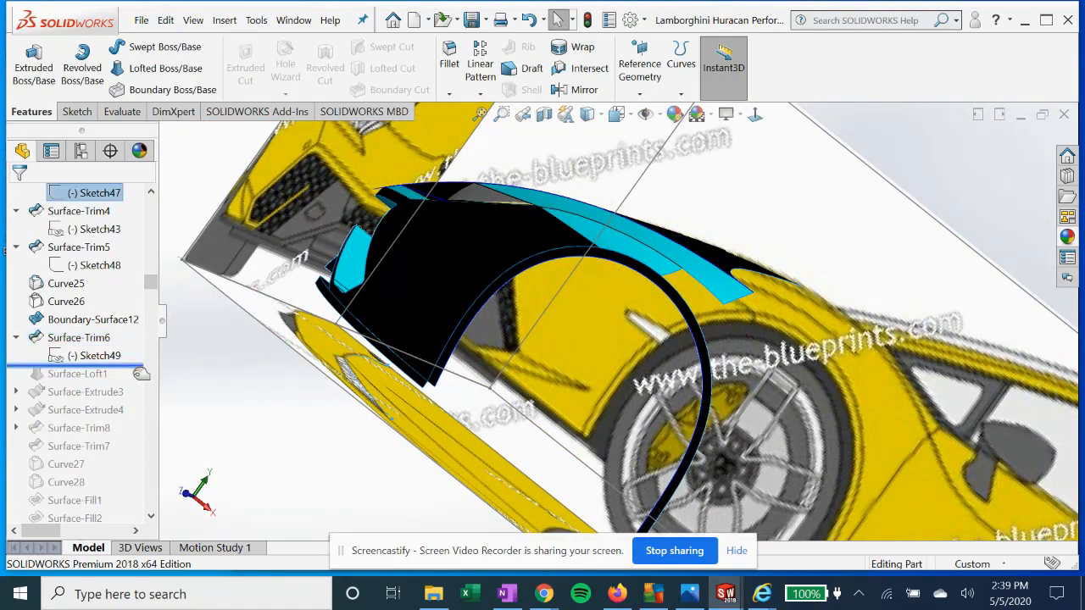
{"action": "left_click_drag", "start_coordinate": [136, 366], "coordinate": [93, 379]}
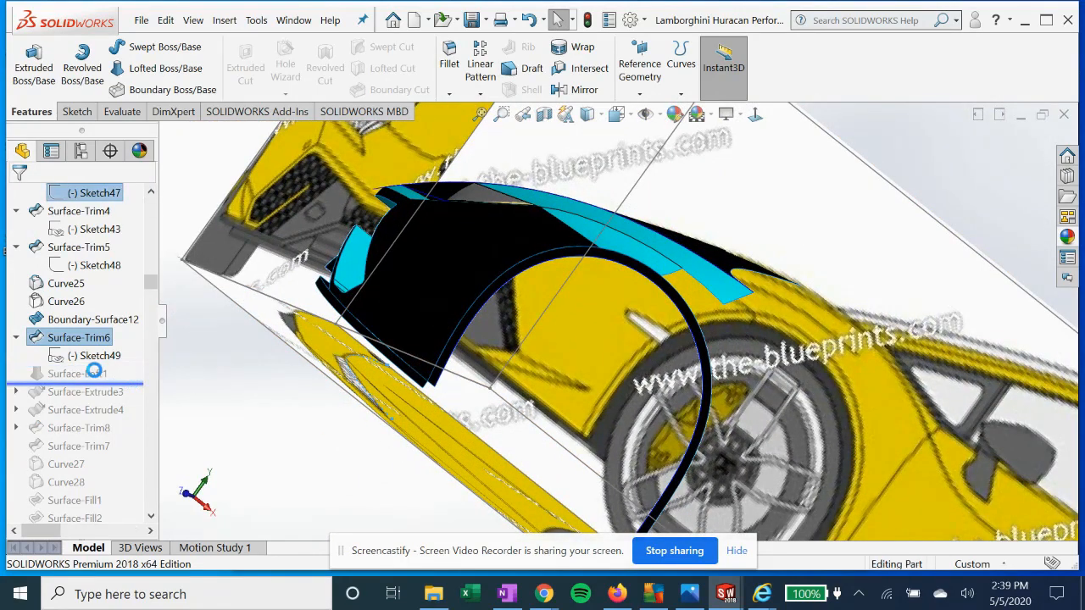
{"action": "middle_click_drag", "start_coordinate": [398, 424], "coordinate": [466, 449]}
{"action": "double_click", "coordinate": [78, 374]}
{"action": "left_click", "coordinate": [68, 338]}
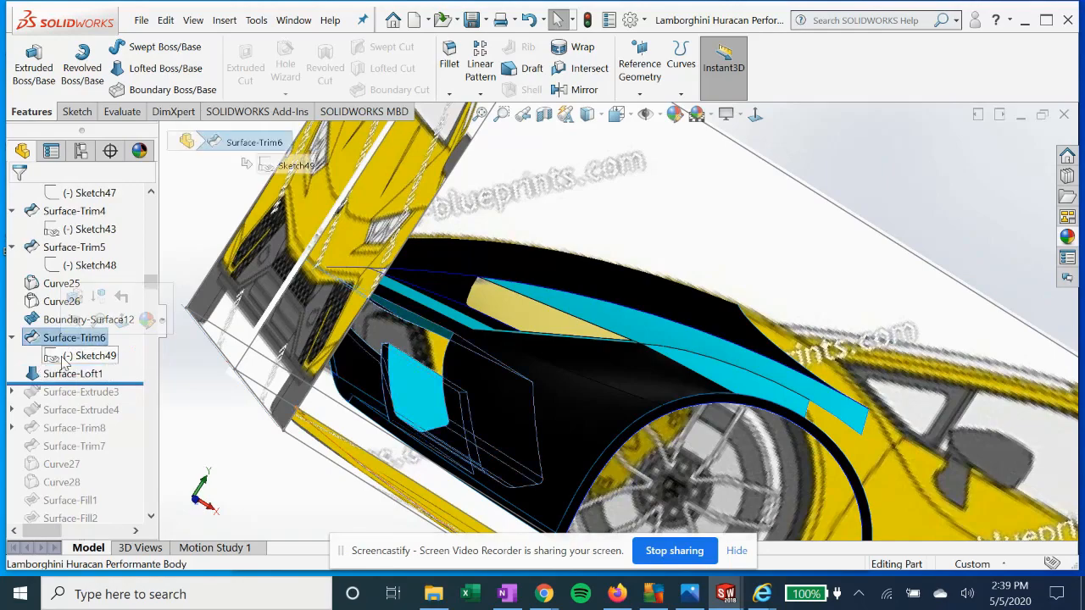
{"action": "middle_click_drag", "start_coordinate": [365, 433], "coordinate": [246, 347]}
Open Surface-Loft1's definition and review its Open Group<1> and Open Group<2> profiles at the gap in the front splitter.
{"action": "left_click", "coordinate": [85, 373]}
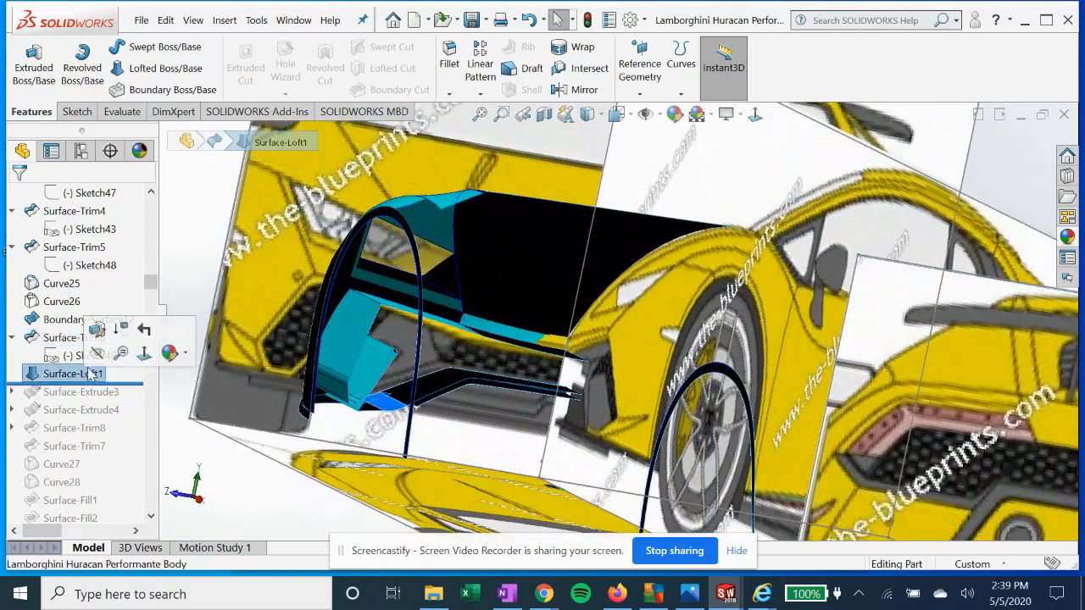
{"action": "left_click", "coordinate": [98, 330]}
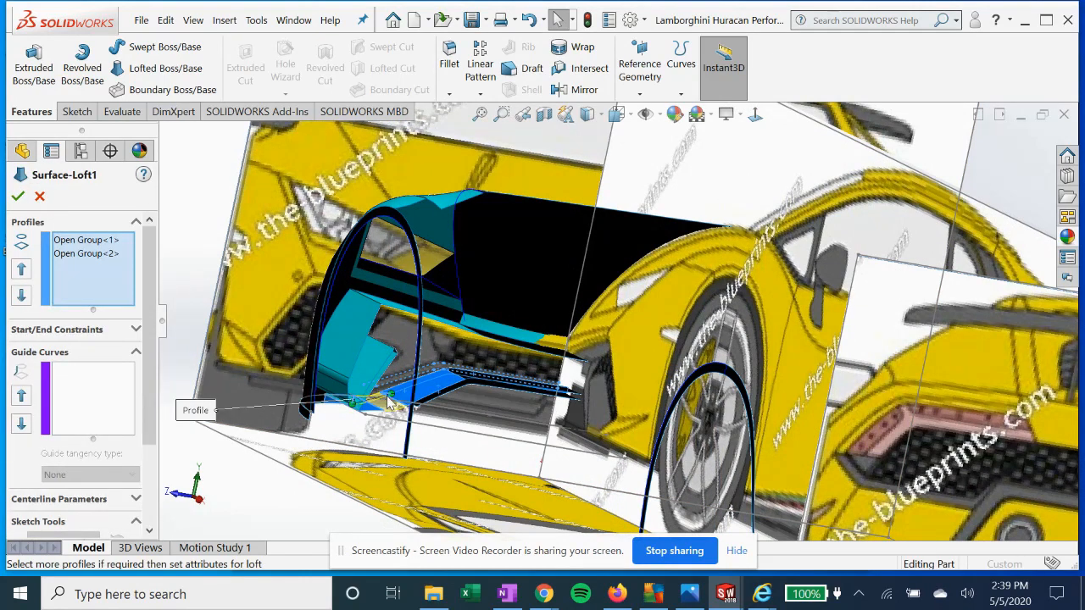
{"action": "scroll", "coordinate": [390, 404], "scroll_direction": "down", "scroll_amount": 5}
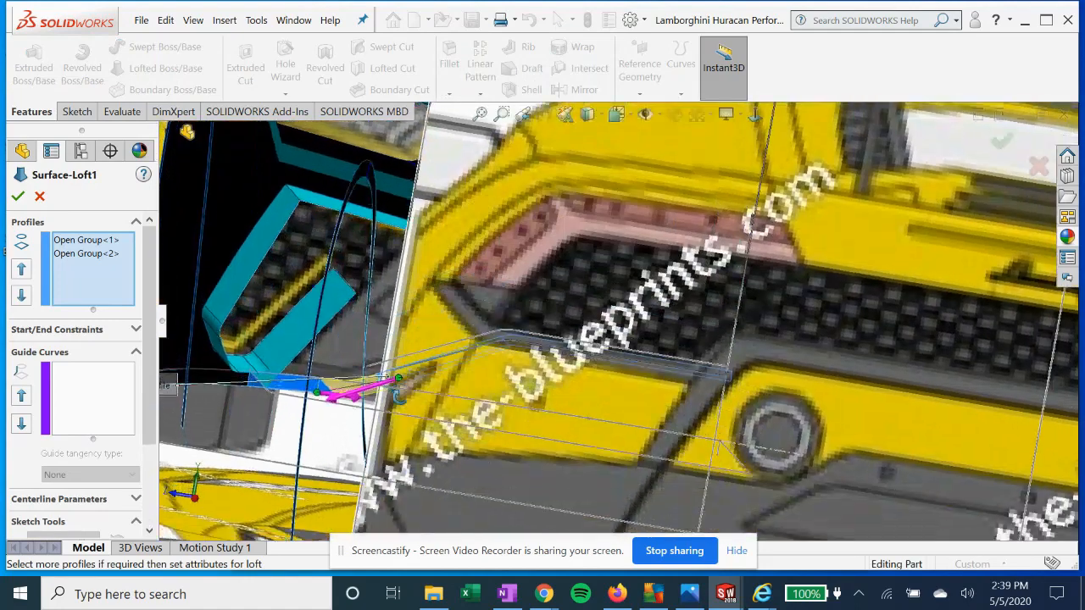
{"action": "scroll", "coordinate": [394, 390], "scroll_direction": "down", "scroll_amount": 5}
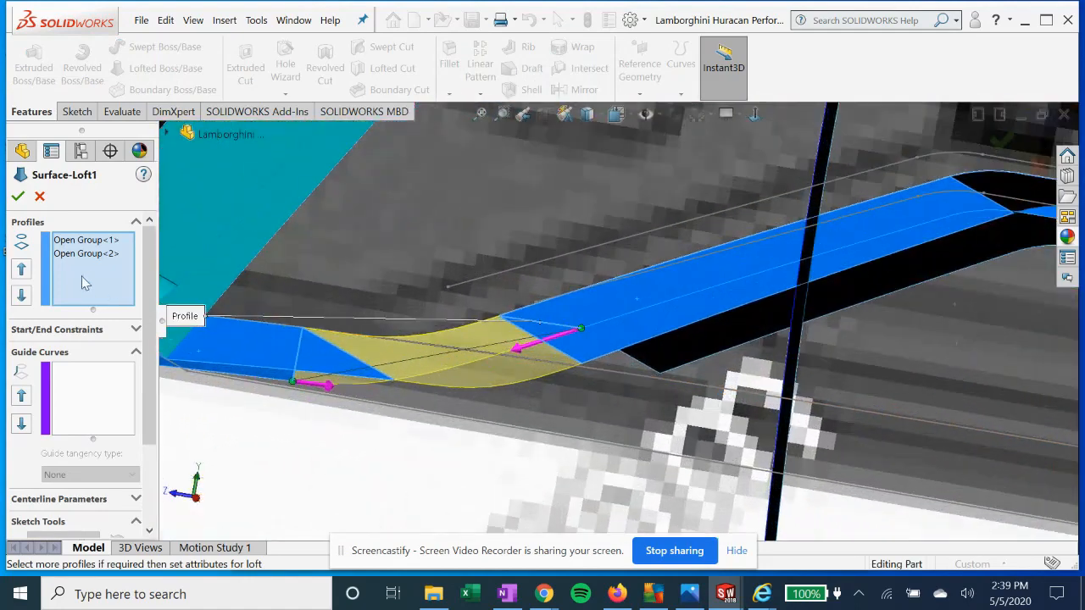
{"action": "left_click", "coordinate": [78, 255]}
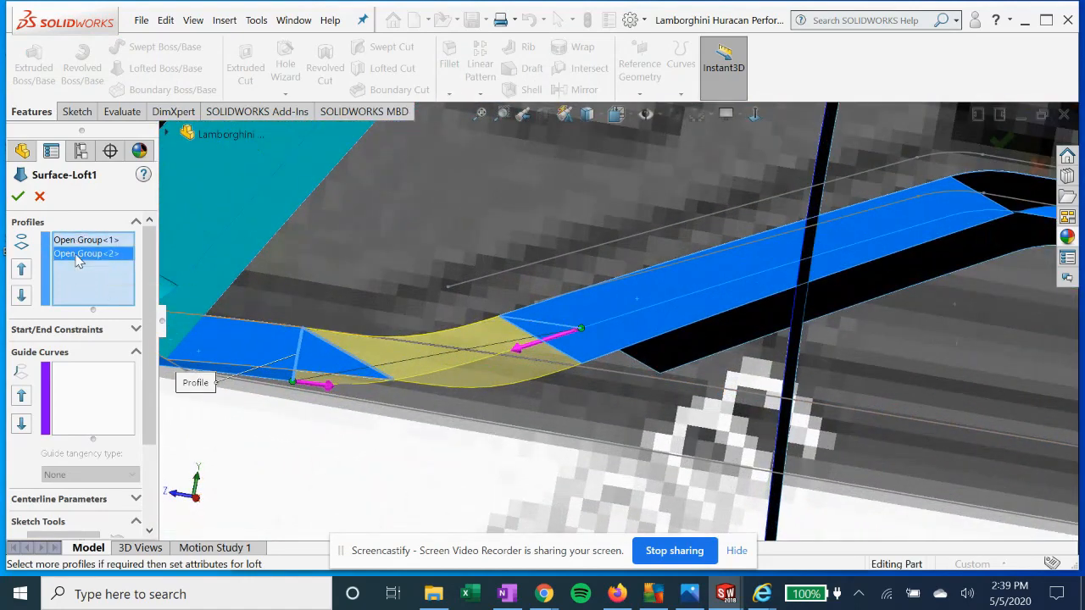
{"action": "left_click", "coordinate": [80, 241]}
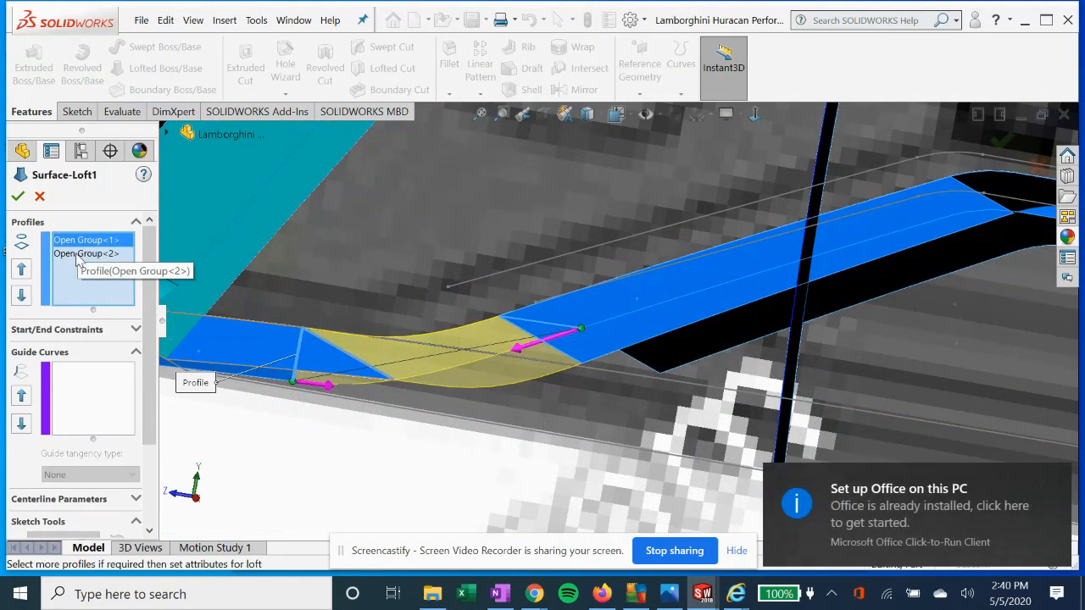
{"action": "left_click", "coordinate": [1055, 481]}
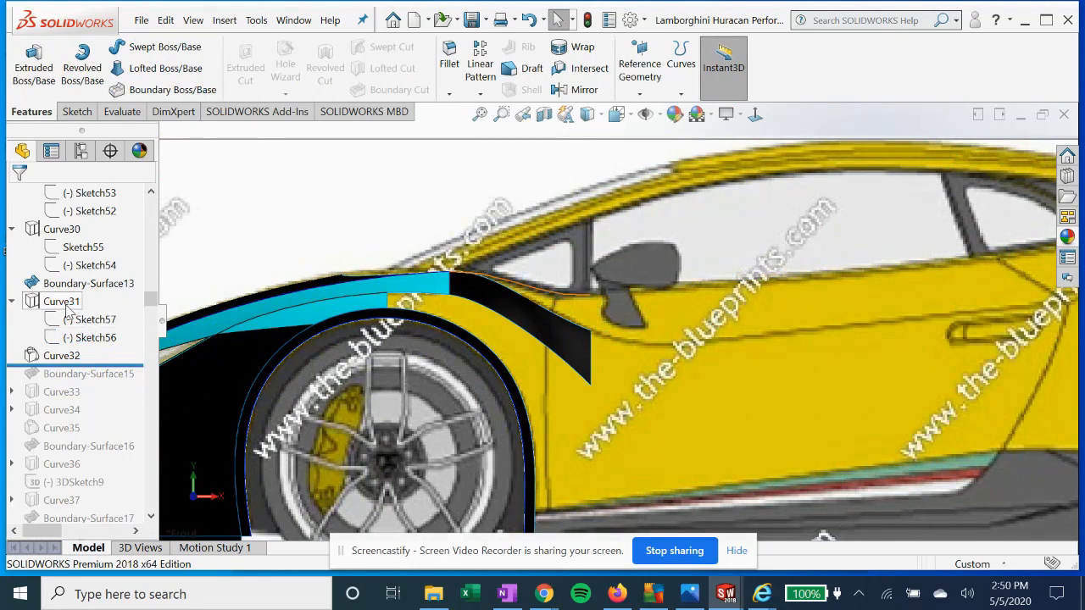
Highlight Curve31 and Curve32 behind the front fender and roll the feature history forward to include Boundary-Surface15.
{"action": "left_click", "coordinate": [61, 301]}
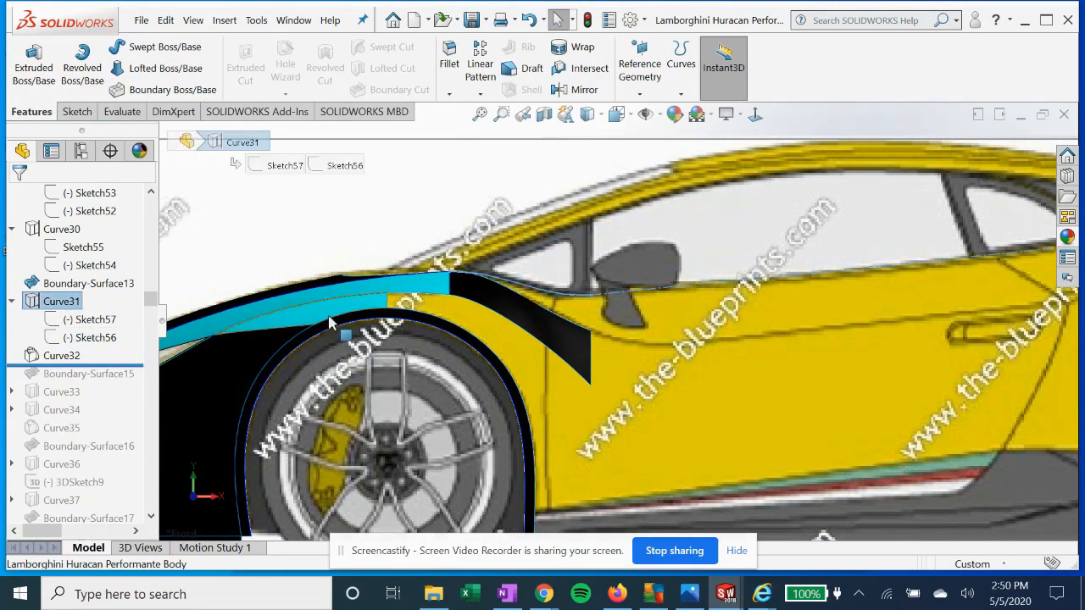
{"action": "left_click", "coordinate": [65, 357]}
{"action": "left_click", "coordinate": [78, 309]}
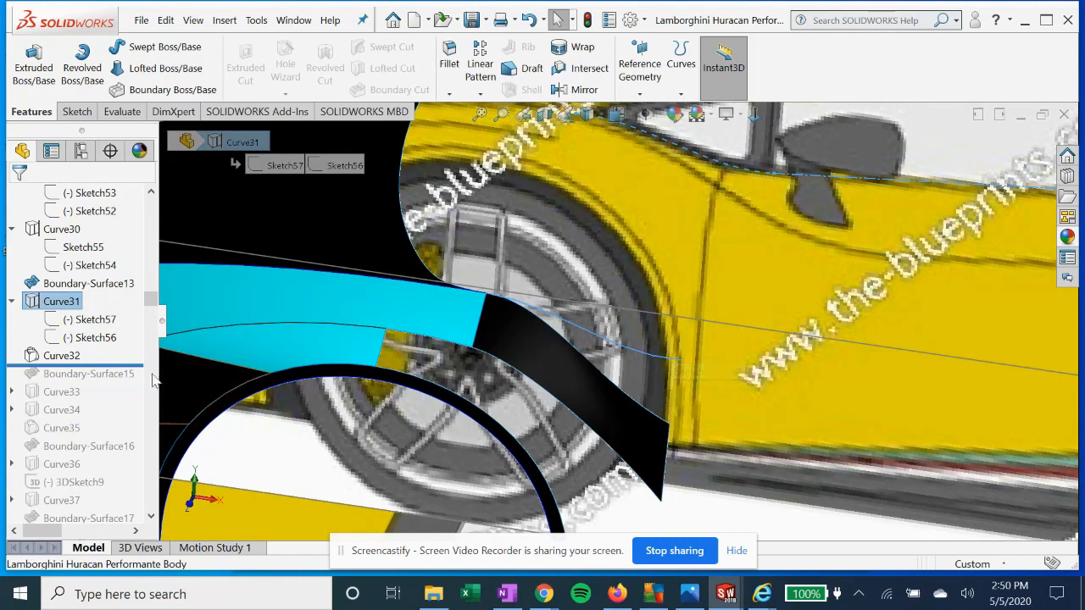
{"action": "left_click", "coordinate": [301, 368]}
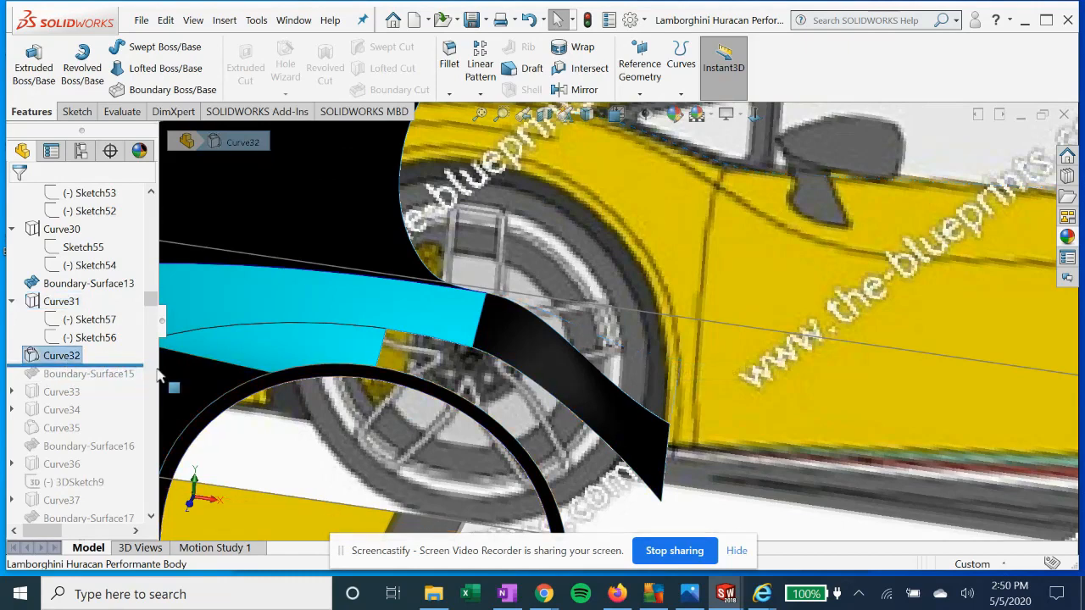
{"action": "left_click_drag", "start_coordinate": [127, 365], "coordinate": [123, 382]}
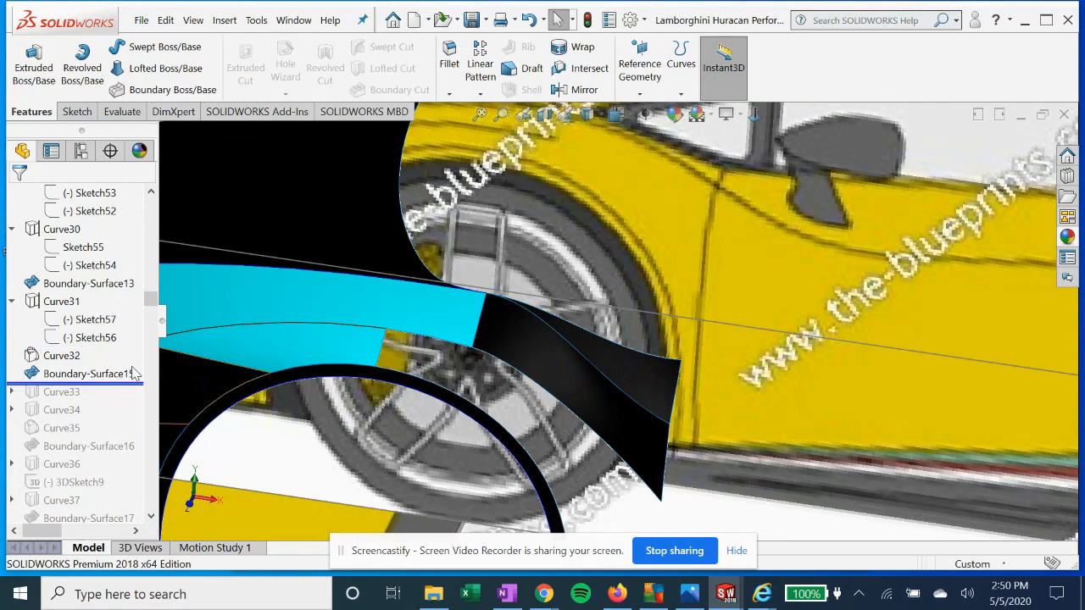
Roll the feature history forward through Curve37 and view its Sketch64 straight on against the side-view blueprint.
{"action": "scroll", "coordinate": [128, 371], "scroll_direction": "down", "scroll_amount": 1}
{"action": "left_click_drag", "start_coordinate": [137, 330], "coordinate": [134, 380]}
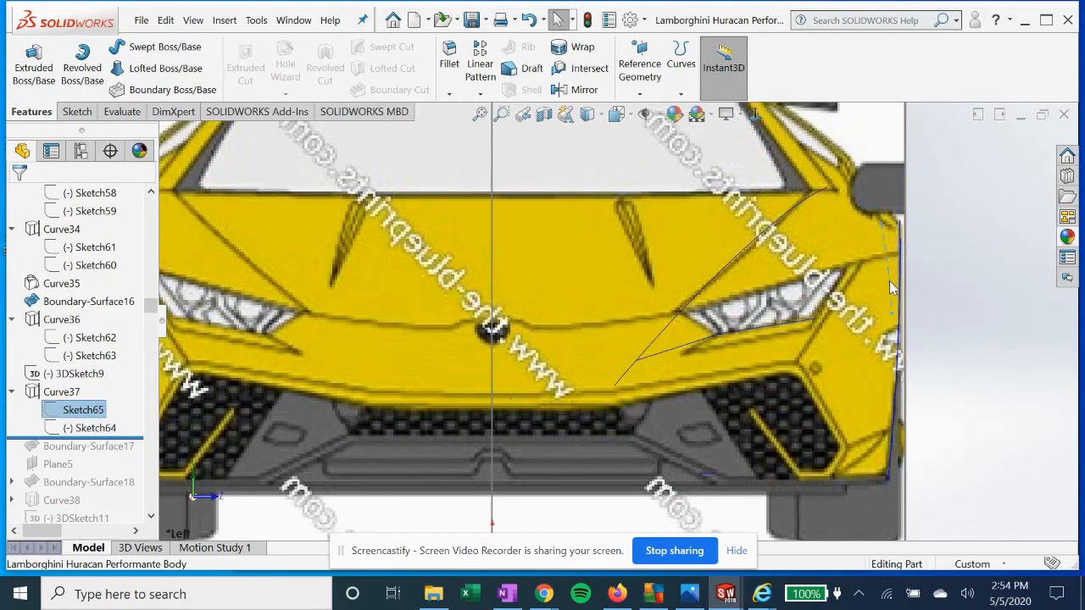
{"action": "left_click", "coordinate": [755, 114]}
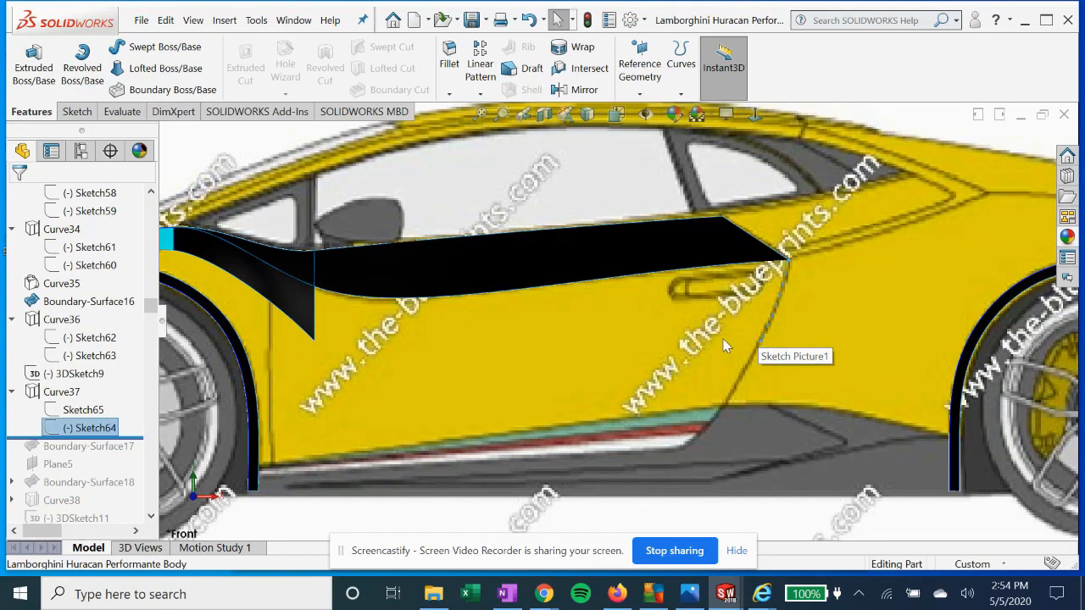
Roll the feature history forward to include Boundary-Surface17 and examine the new surface on the door.
{"action": "left_click_drag", "start_coordinate": [133, 437], "coordinate": [136, 448]}
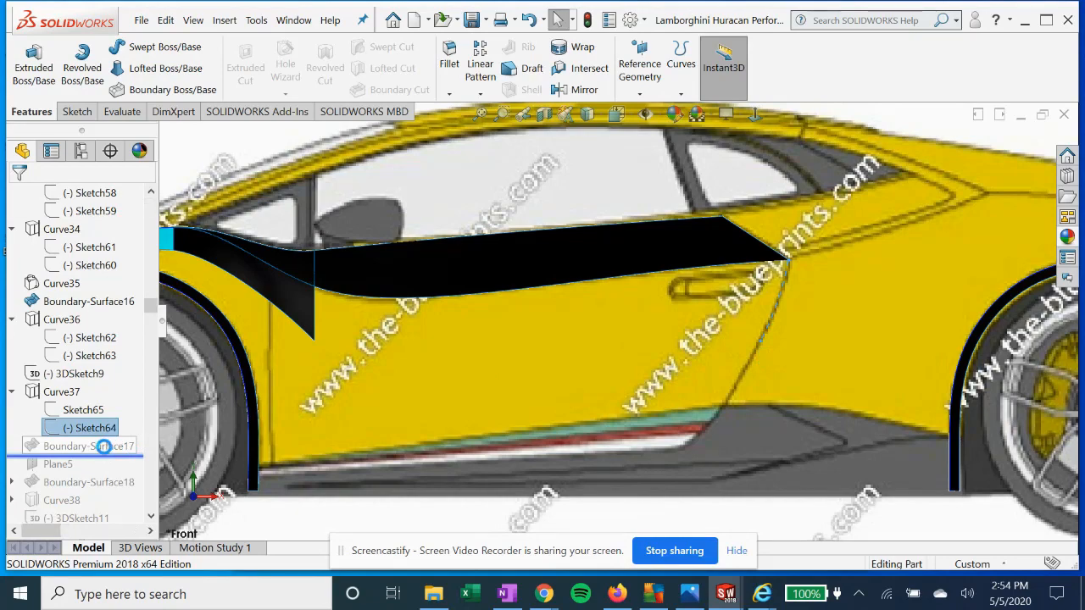
{"action": "scroll", "coordinate": [564, 336], "scroll_direction": "up", "scroll_amount": 2}
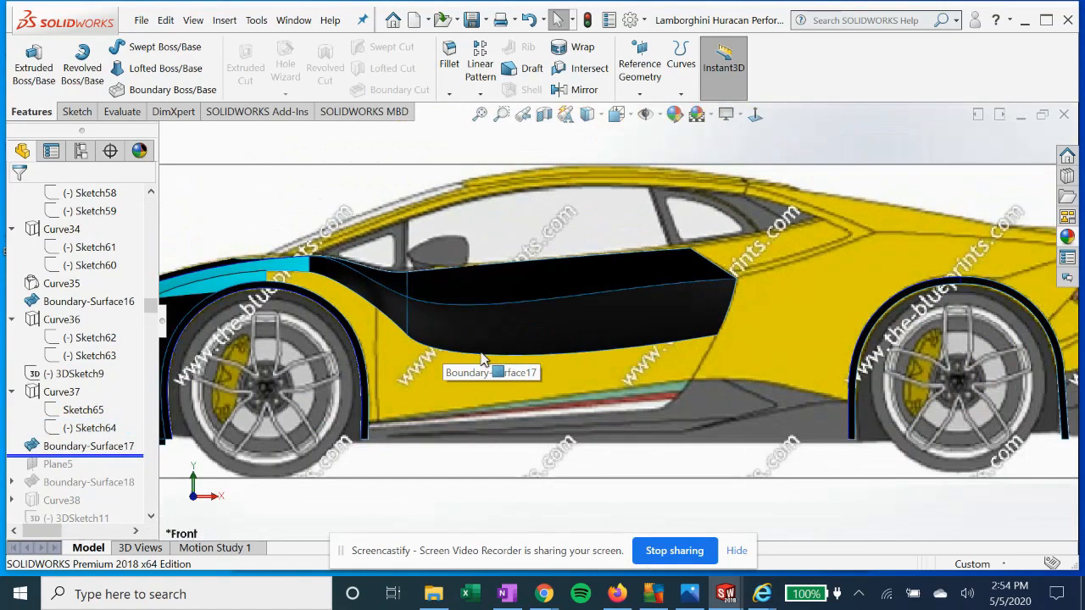
{"action": "middle_click_drag", "start_coordinate": [402, 353], "coordinate": [391, 347]}
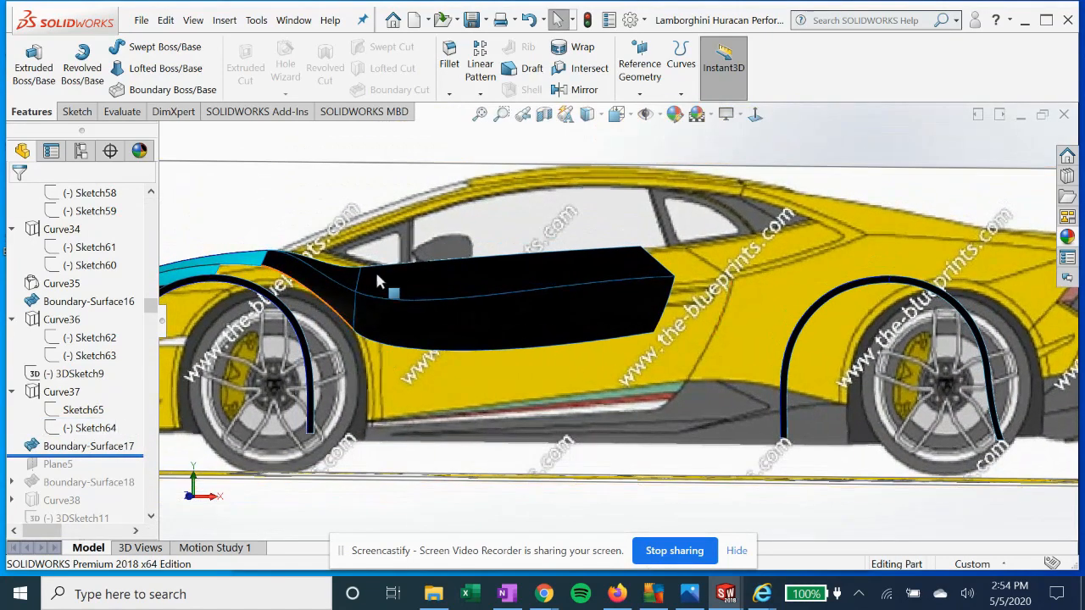
{"action": "middle_click_drag", "start_coordinate": [466, 300], "coordinate": [474, 306]}
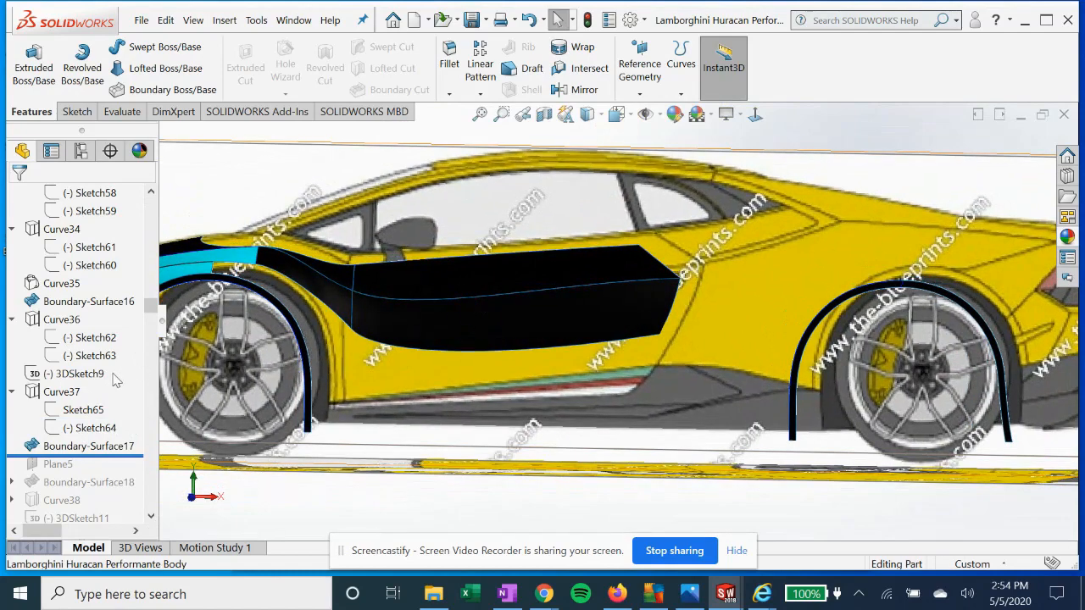
Roll the feature history forward to include Plane5 and Boundary-Surface18, and highlight Plane5 and Boundary-Surface17 in the model.
{"action": "scroll", "coordinate": [116, 381], "scroll_direction": "down", "scroll_amount": 1}
{"action": "left_click_drag", "start_coordinate": [133, 401], "coordinate": [137, 441]}
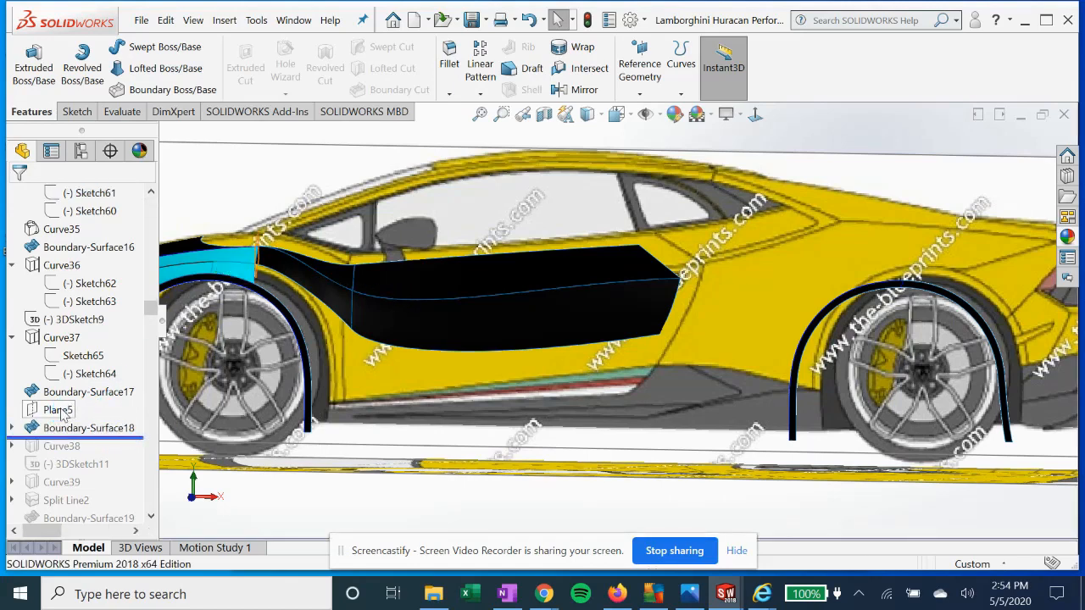
{"action": "left_click", "coordinate": [59, 410]}
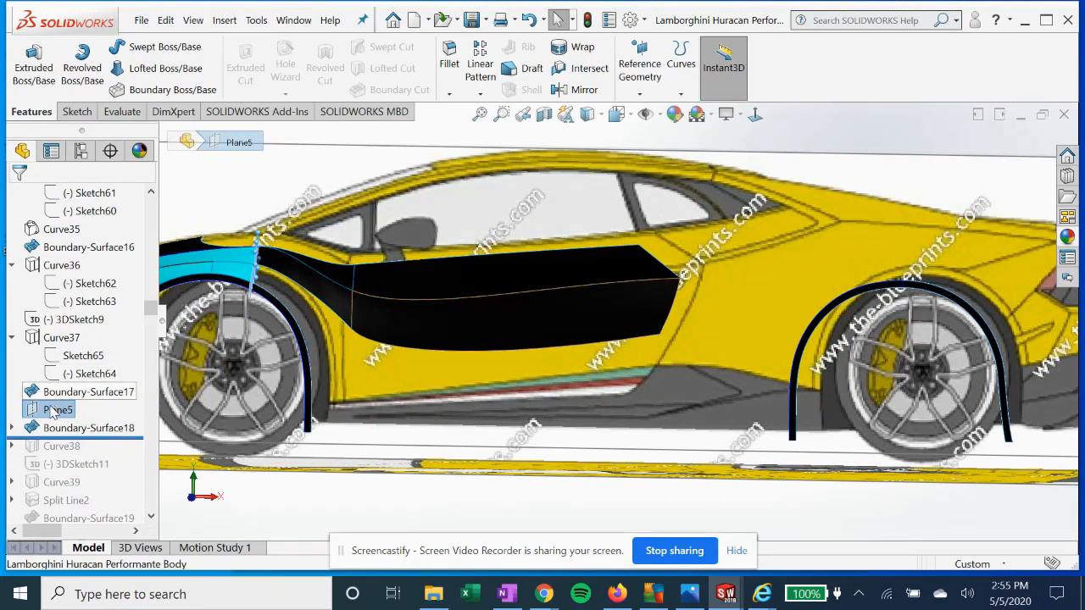
{"action": "left_click", "coordinate": [76, 392]}
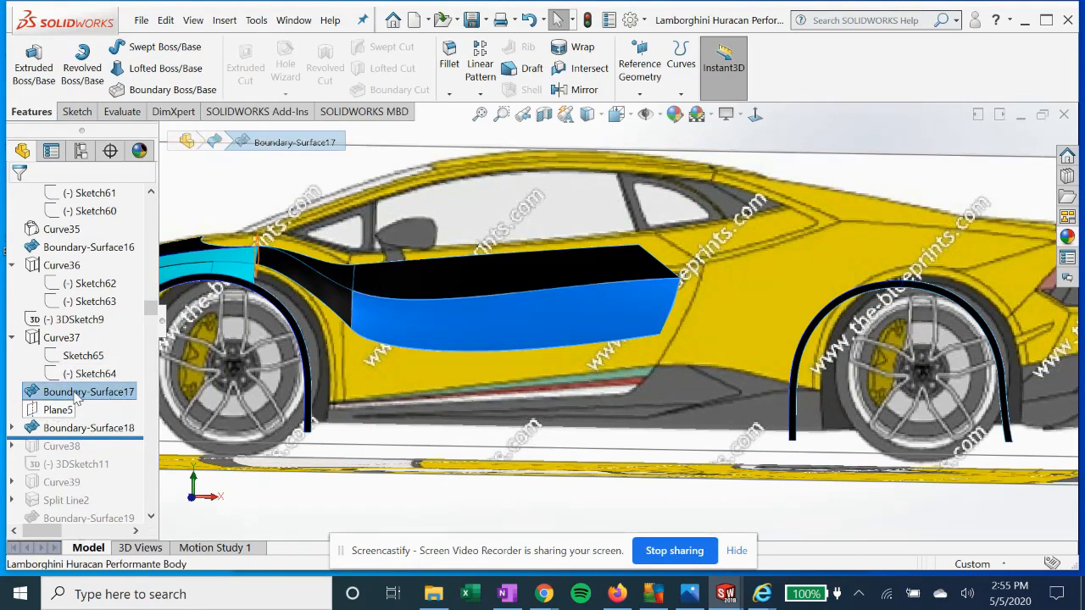
Open Plane5's definition, review its Edge<1> and Front Plane references around the front fender, and close it.
{"action": "left_click", "coordinate": [72, 406]}
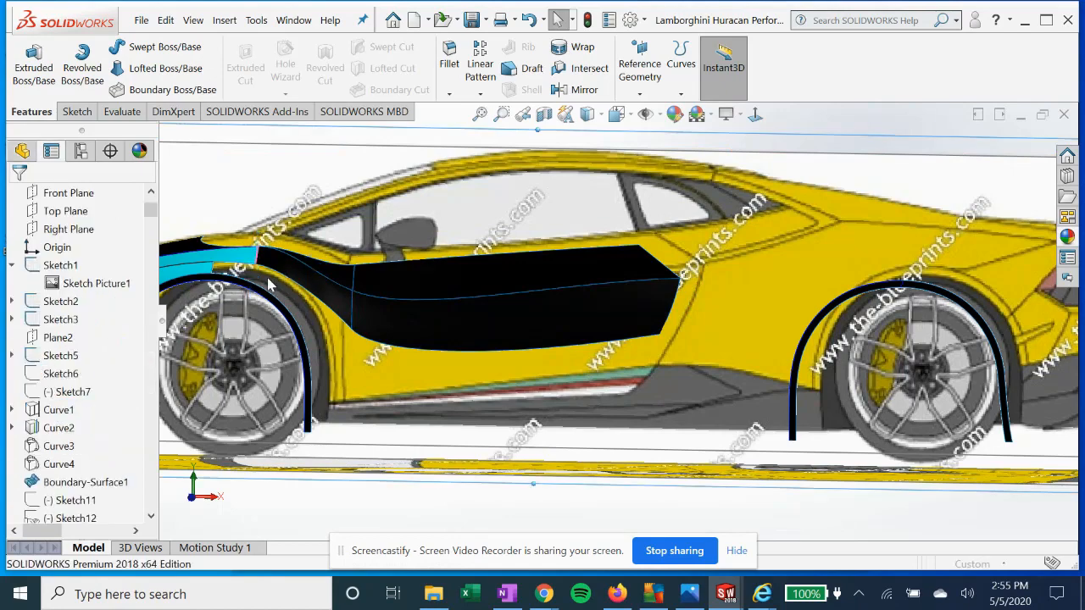
{"action": "scroll", "coordinate": [256, 286], "scroll_direction": "down", "scroll_amount": 5}
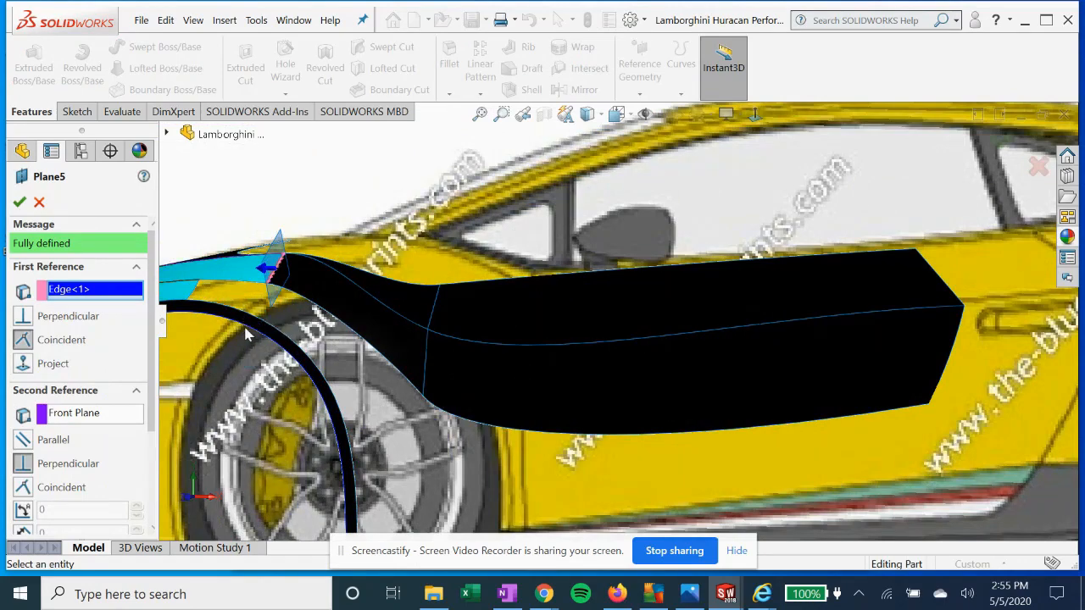
{"action": "scroll", "coordinate": [307, 340], "scroll_direction": "up", "scroll_amount": 5}
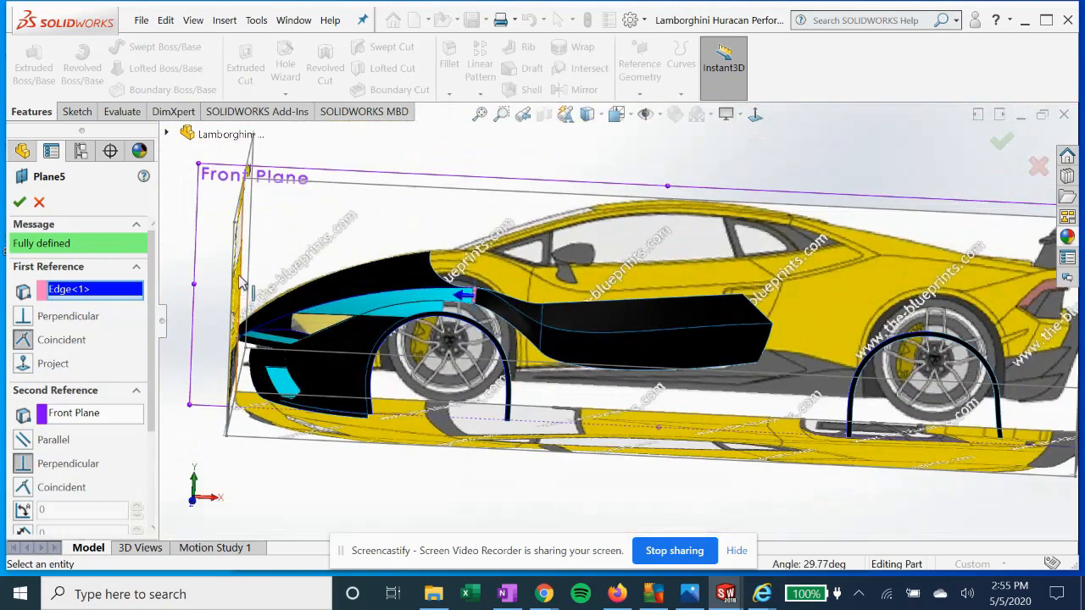
{"action": "middle_click_drag", "start_coordinate": [307, 195], "coordinate": [359, 198]}
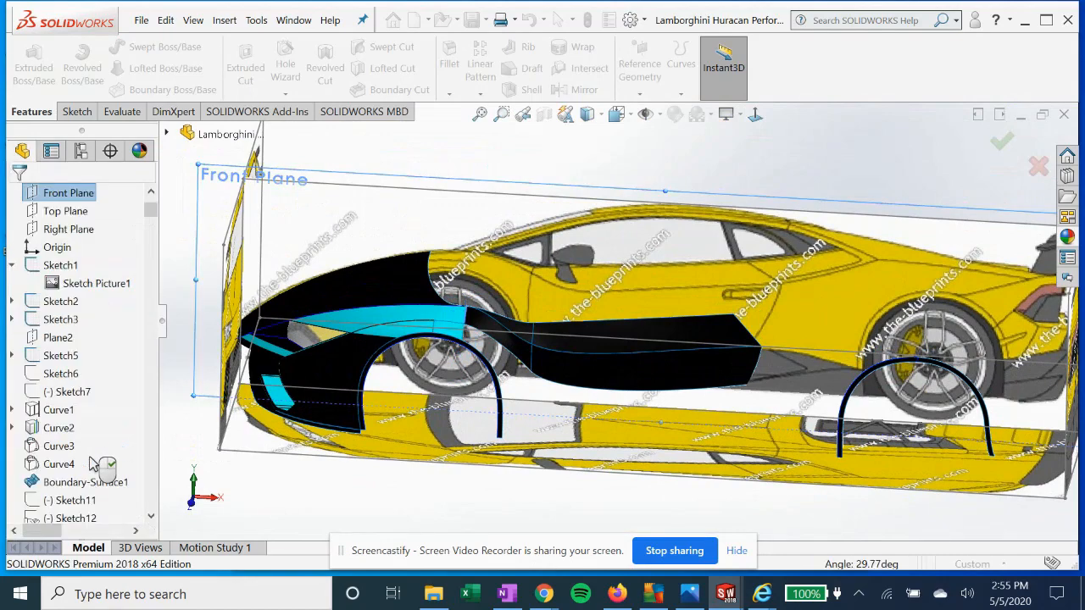
{"action": "scroll", "coordinate": [148, 326], "scroll_direction": "down", "scroll_amount": 5}
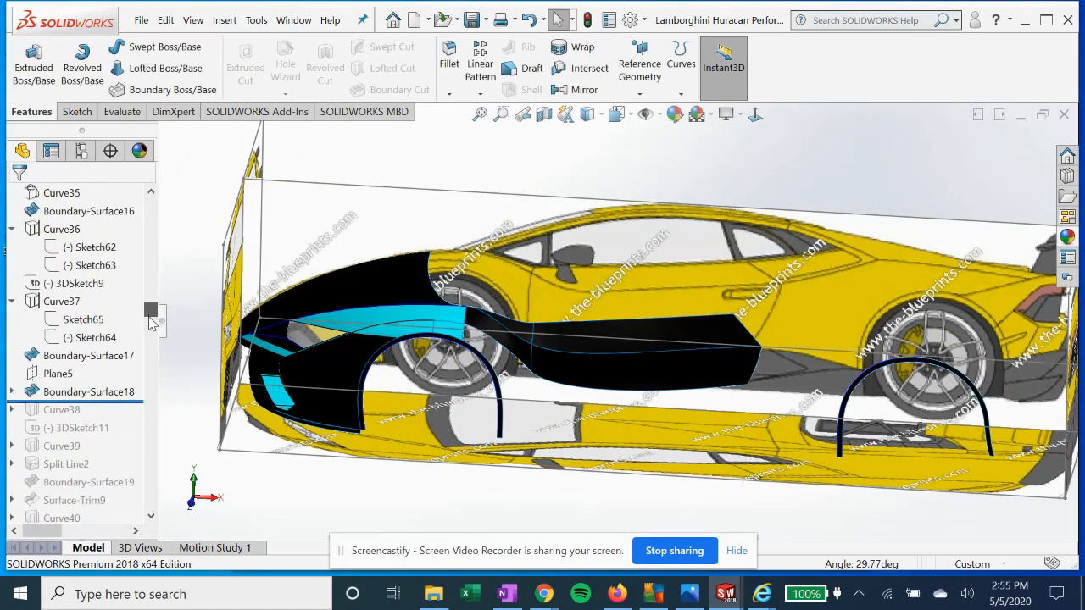